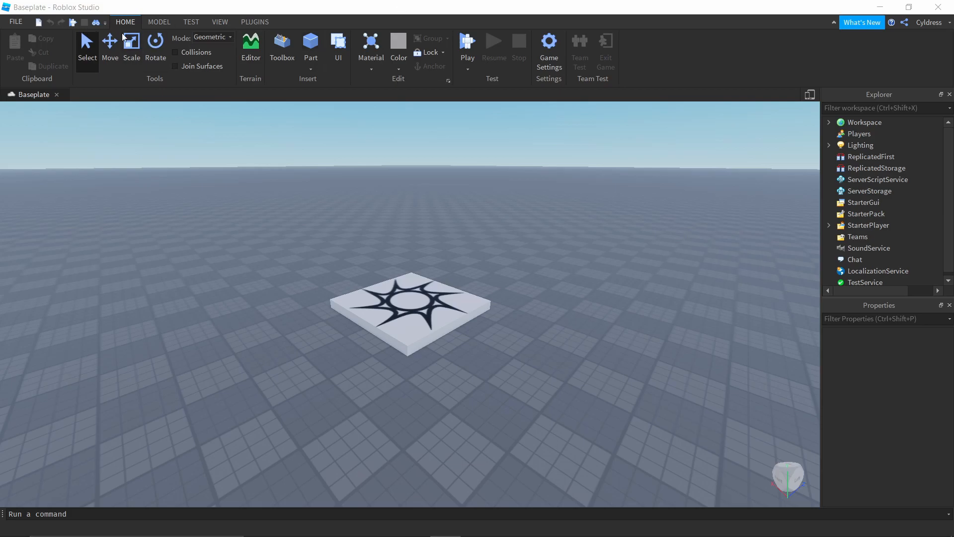
Look through the available groups of studio tools, including the grid-snapping options for moving and rotating.
click(152, 21)
click(220, 22)
click(255, 22)
click(220, 21)
click(194, 22)
click(159, 22)
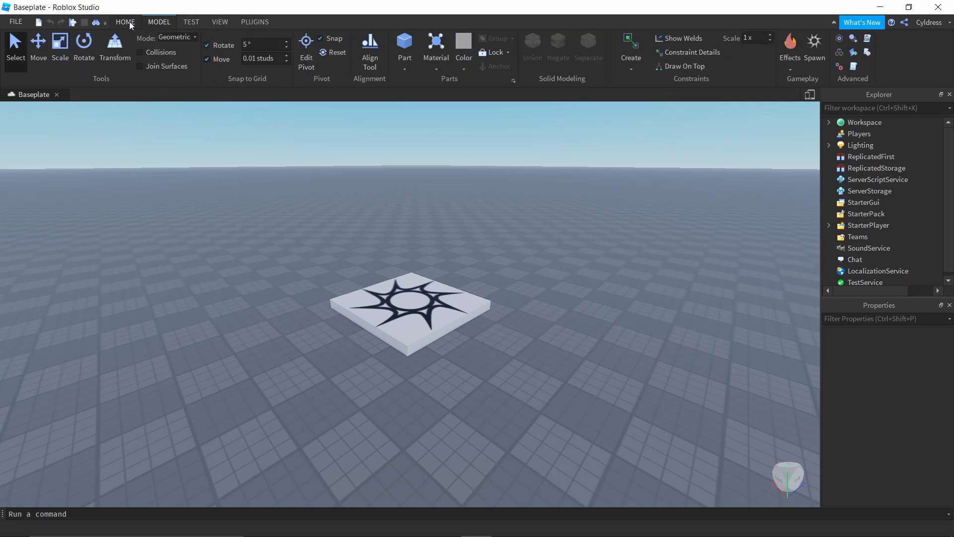
click(127, 22)
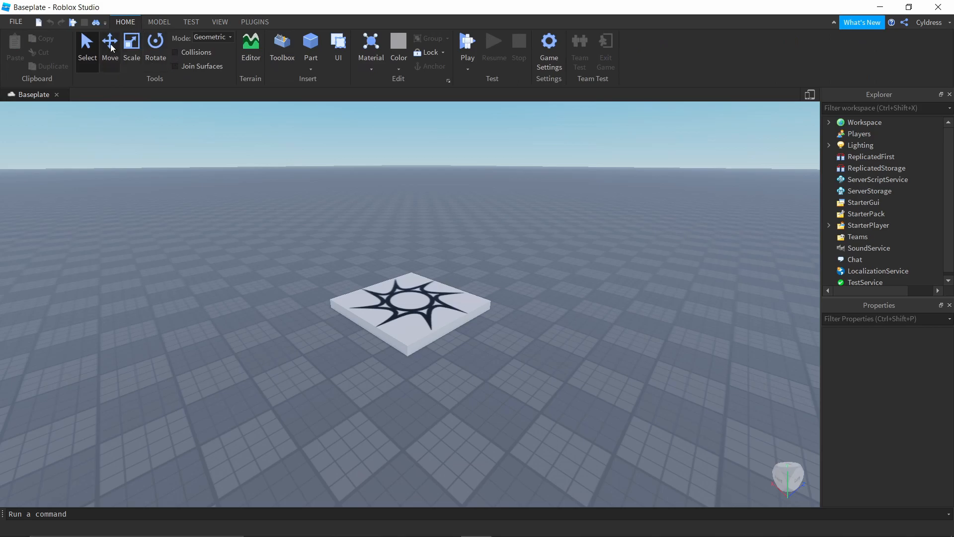
click(159, 23)
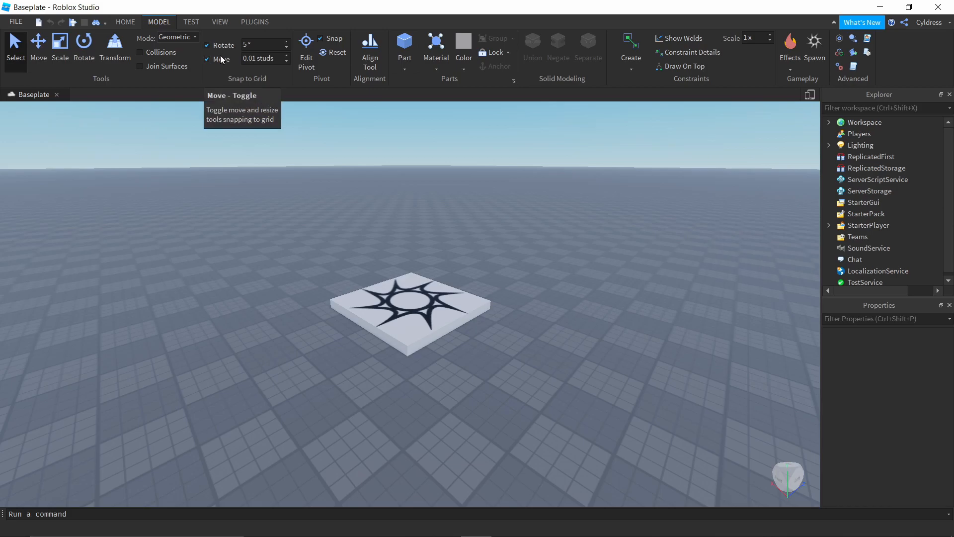
click(124, 23)
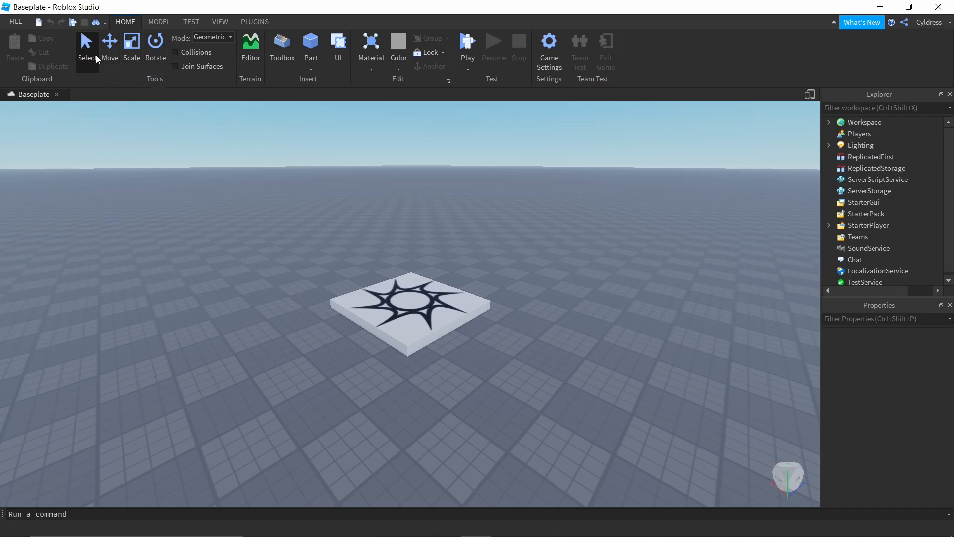
Select the spawn location and reposition it with the Move tool, using its vertical and horizontal axis arrows.
click(412, 315)
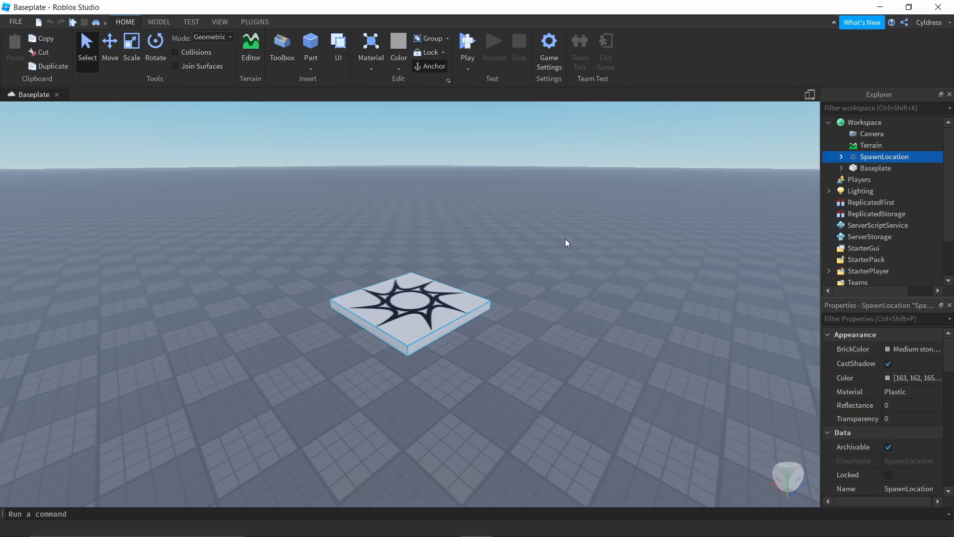
click(304, 195)
drag(252, 170, 631, 330)
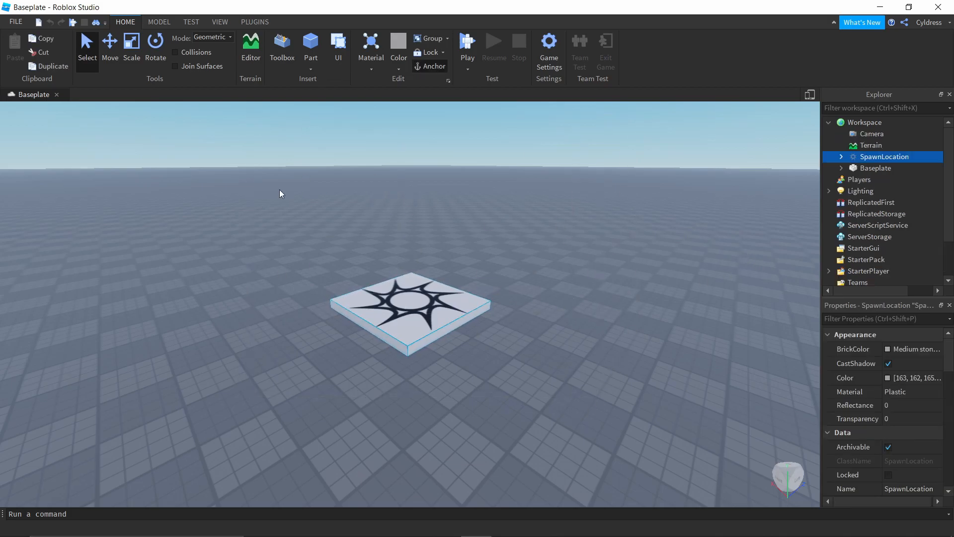
click(110, 47)
drag(455, 281, 480, 294)
mouse_move(490, 328)
mouse_down()
mouse_move(407, 295)
mouse_move(488, 324)
mouse_up()
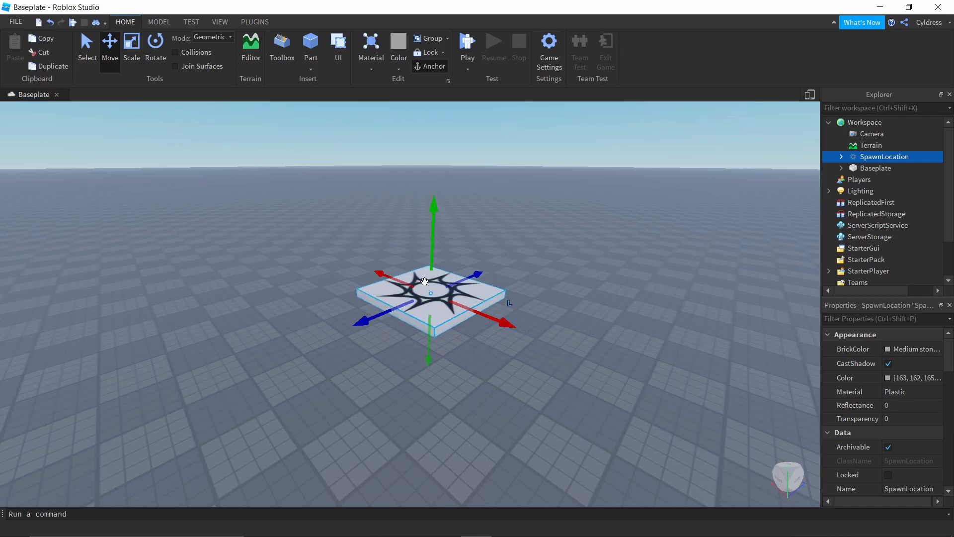
mouse_move(431, 234)
mouse_down()
mouse_move(422, 249)
mouse_move(422, 220)
mouse_up()
drag(465, 268, 428, 251)
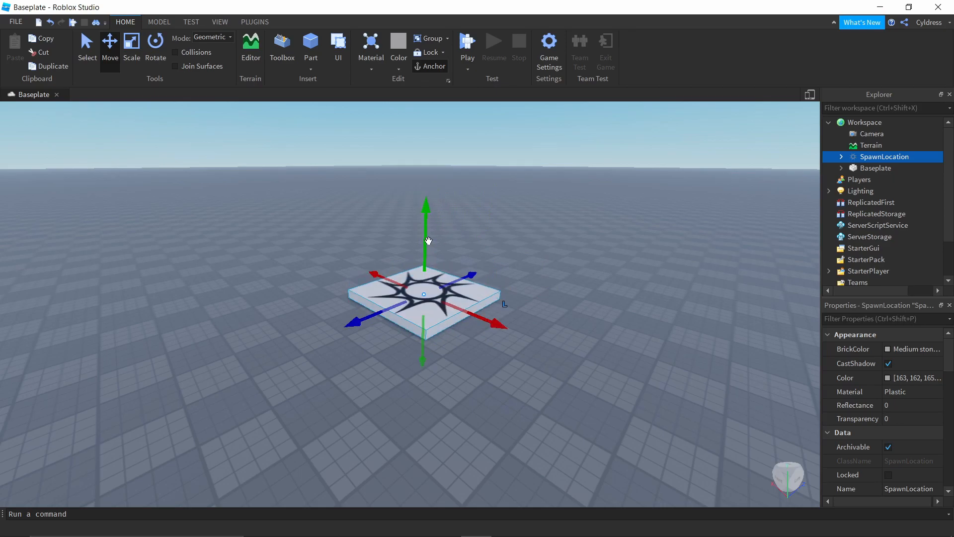
drag(468, 308, 495, 318)
From a closer side view, shift the spawn location again along its blue, green and red axes.
right_drag(542, 279, 541, 280)
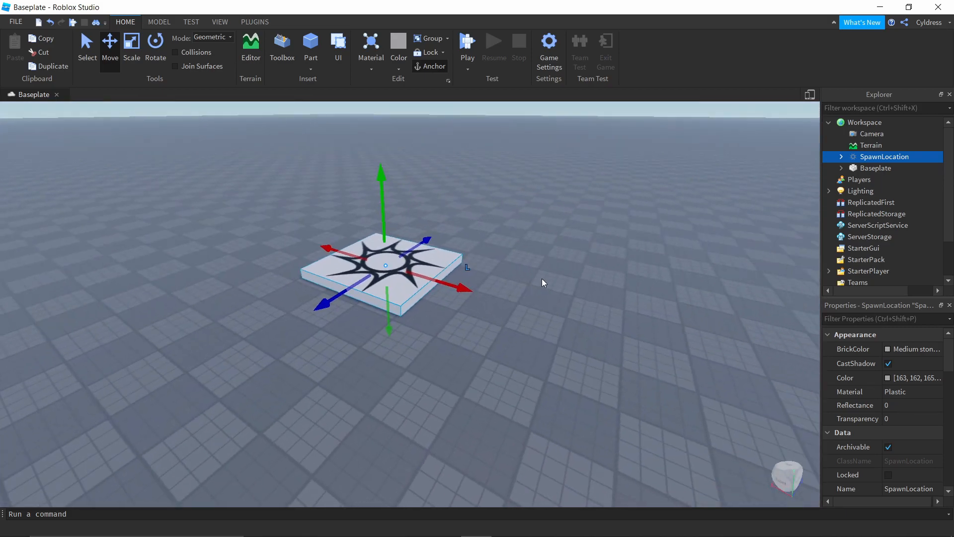
right_drag(592, 343, 592, 343)
key(w)
key(s)
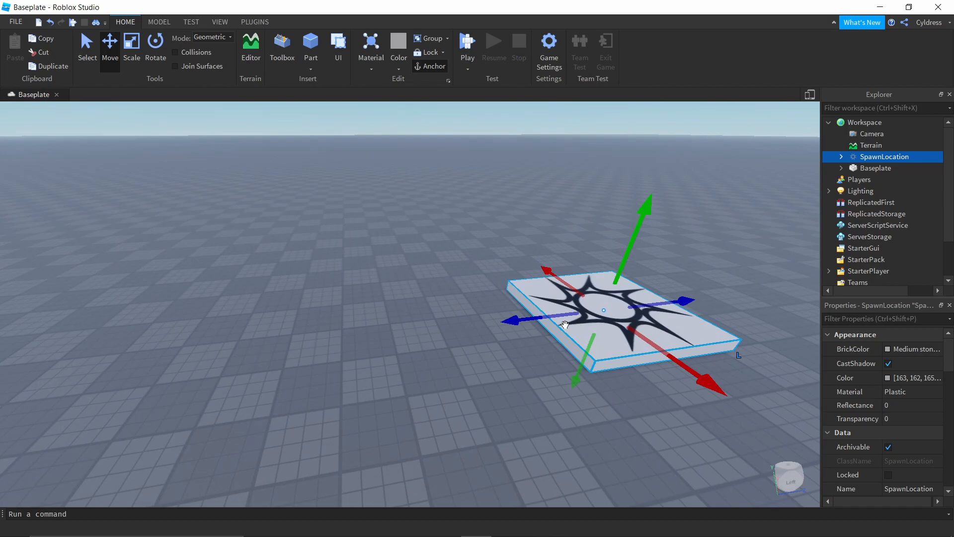
drag(559, 323, 571, 317)
drag(647, 238, 644, 214)
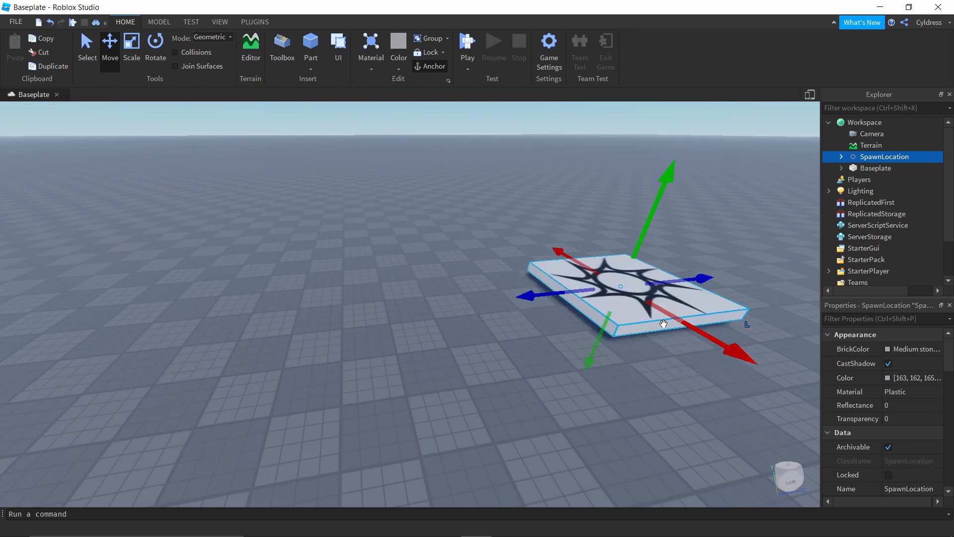
drag(668, 319, 639, 298)
drag(612, 234, 611, 239)
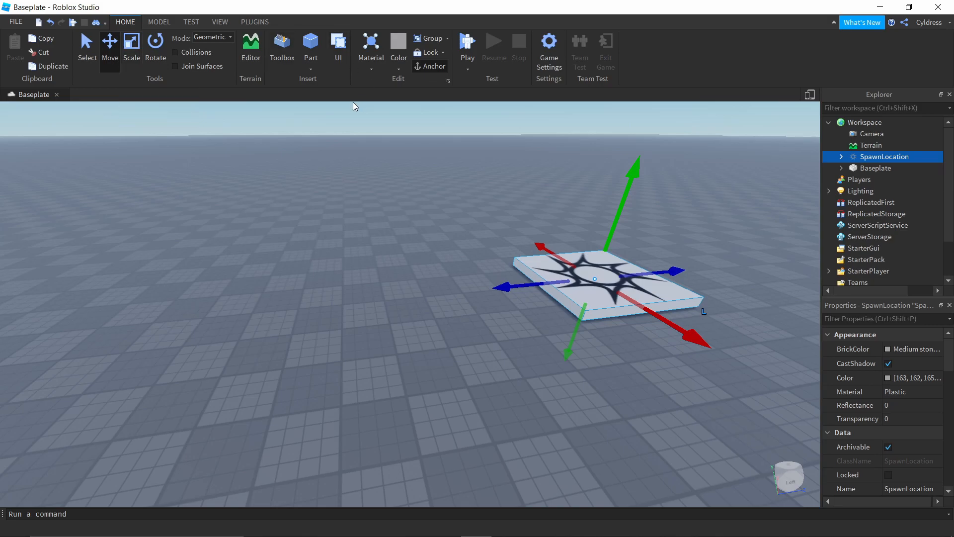
Switch among the Select, Move, Scale and Rotate tools to compare their handles on the spawn location, ending with Select.
key(ctrl+3)
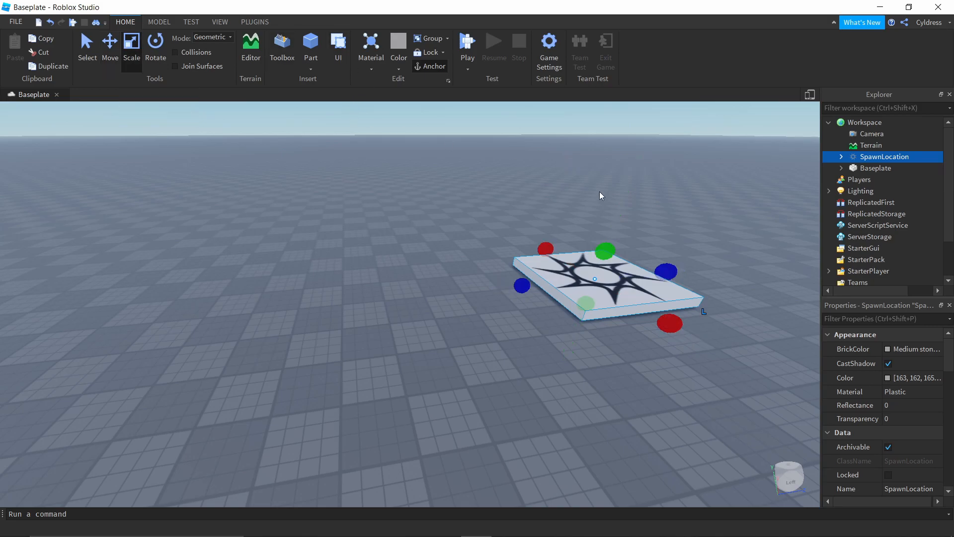
key(ctrl+2)
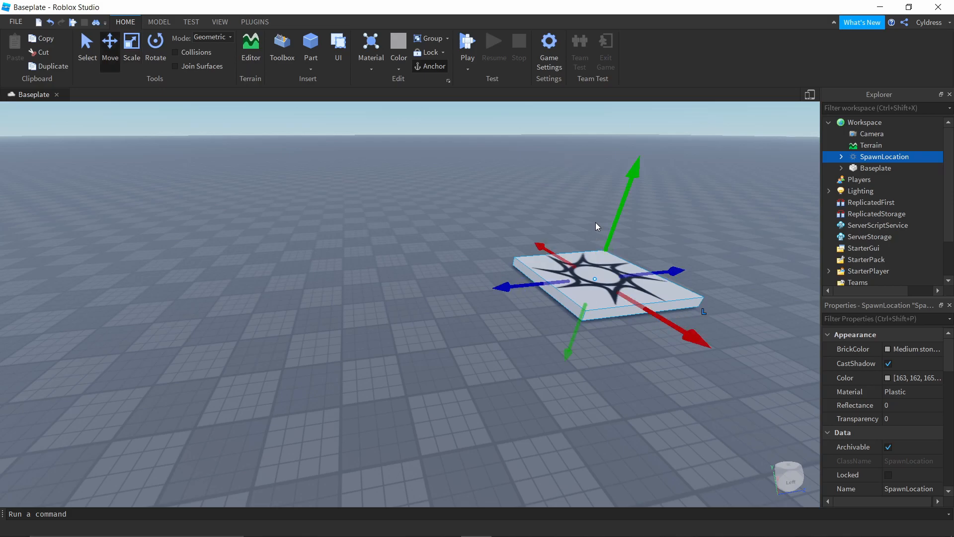
key(ctrl+1)
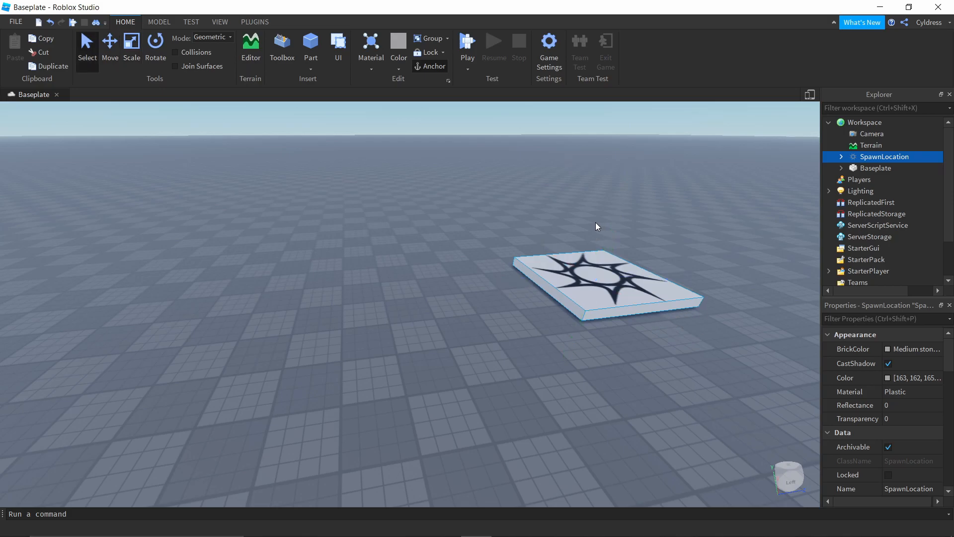
key(ctrl+2)
key(ctrl+3)
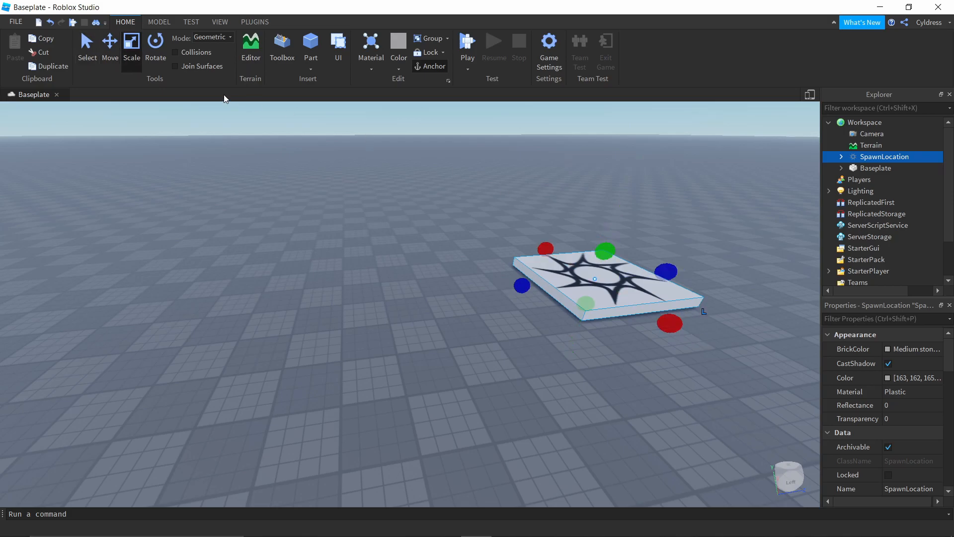
click(156, 54)
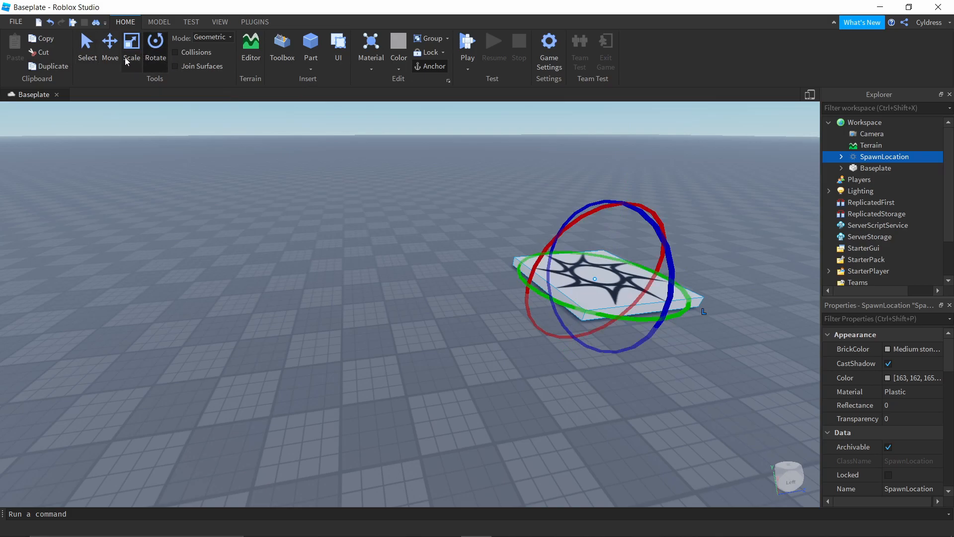
key(ctrl+1)
key(ctrl+2)
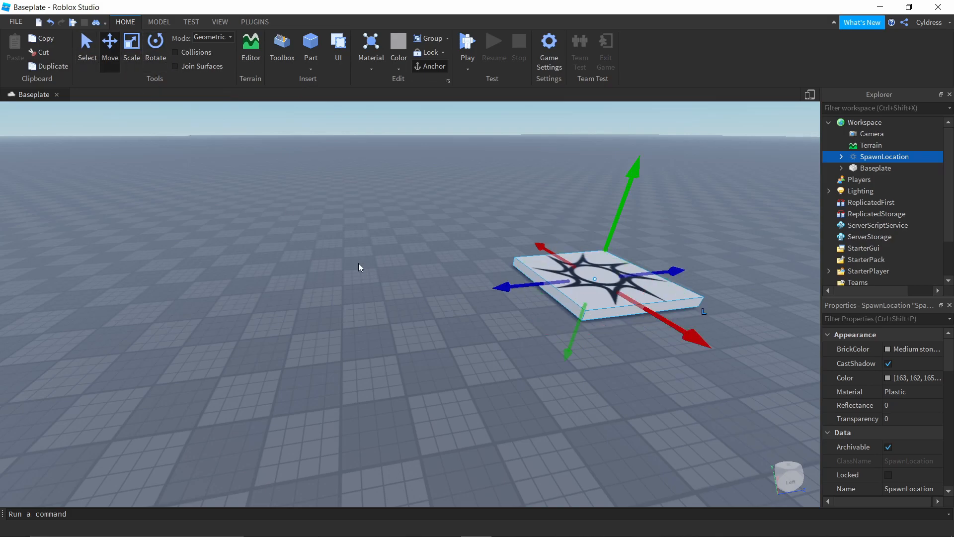
key(ctrl+3)
key(ctrl+1)
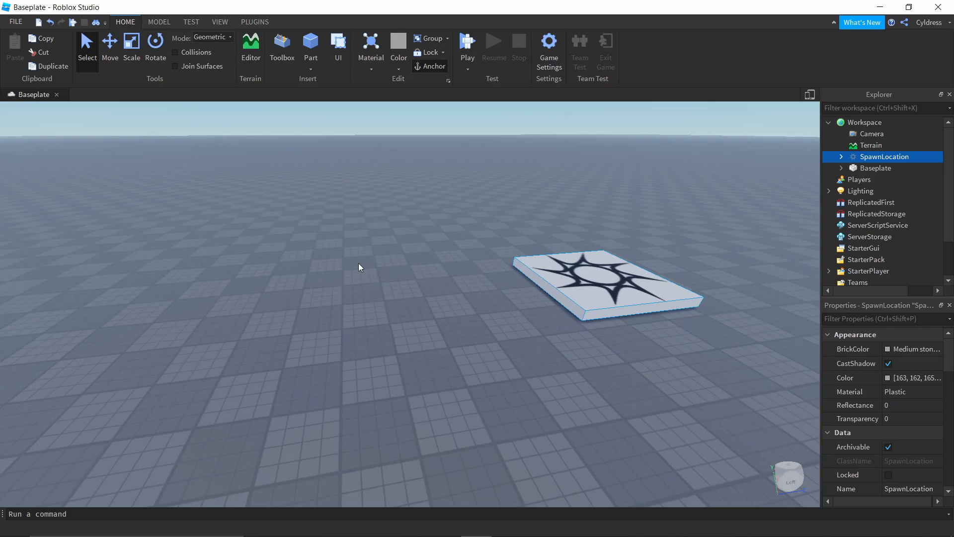
Scale the spawn location taller, try resizing it sideways, and undo the sideways changes.
key(d)
key(w)
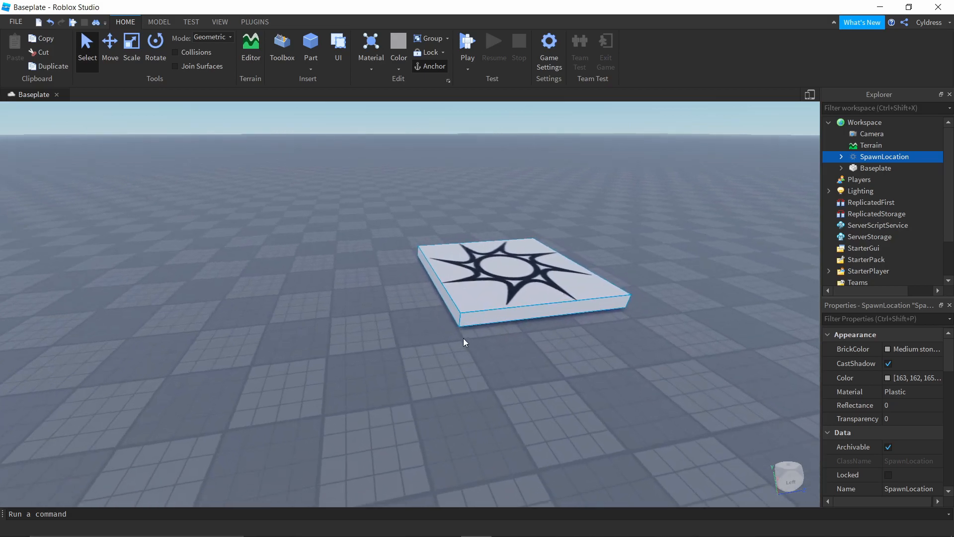
key(s)
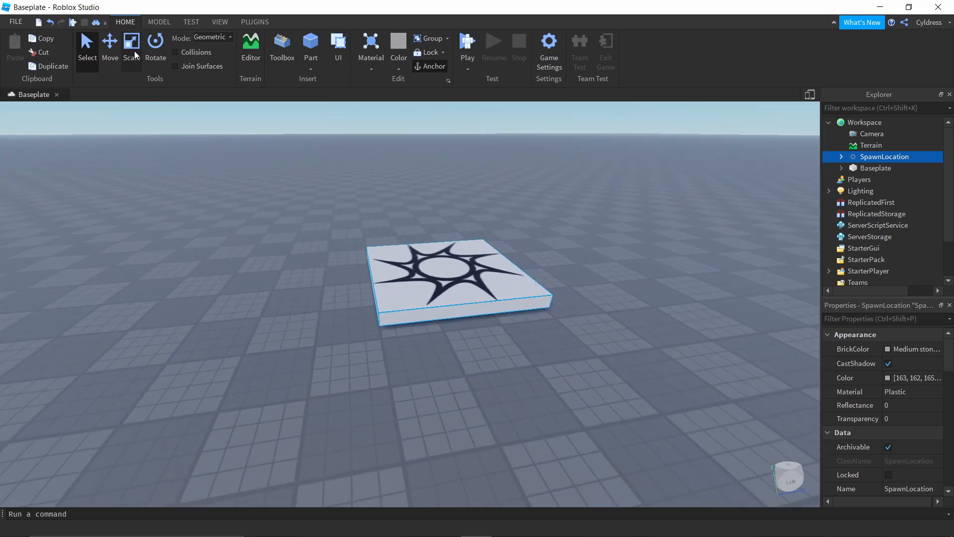
click(133, 50)
drag(457, 243, 461, 147)
drag(552, 227, 494, 228)
key(ctrl+z)
mouse_move(457, 143)
mouse_down()
mouse_move(448, 222)
mouse_move(453, 132)
mouse_up()
drag(528, 208, 500, 219)
key(ctrl+z)
Scale the spawn location back down to a low slab and resize it along its blue axis.
drag(427, 135, 404, 237)
right_drag(538, 244, 542, 246)
drag(545, 248, 450, 256)
right_drag(517, 201, 475, 191)
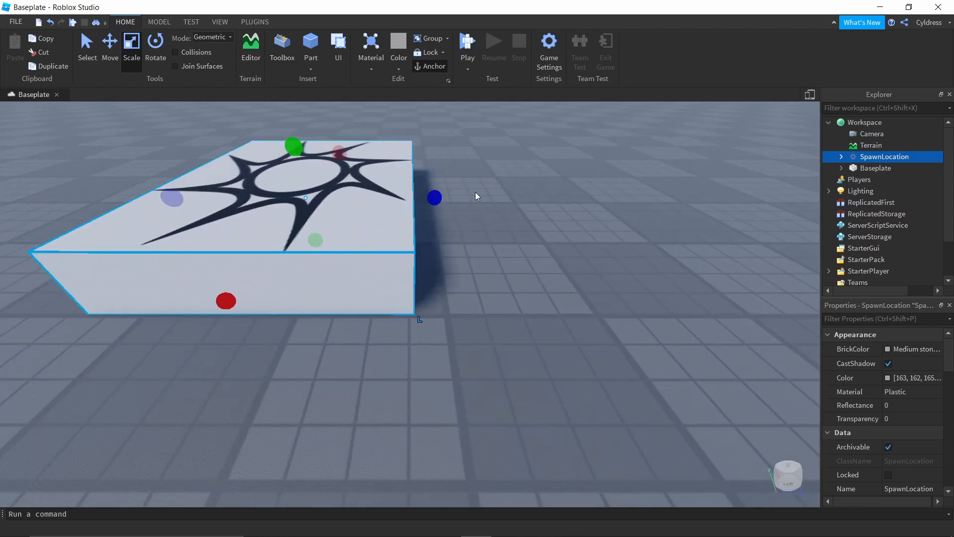
scroll(475, 192, down, 5)
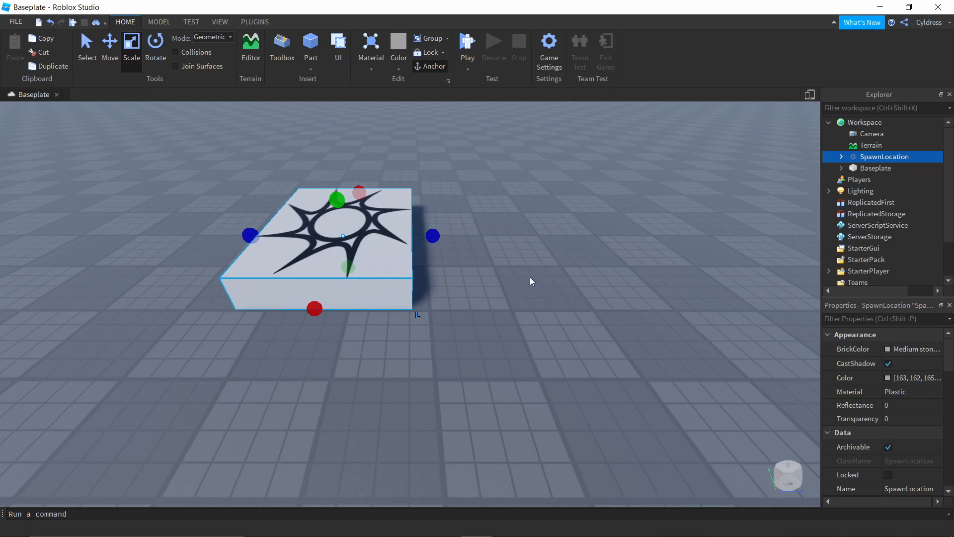
Resize the spawn location along its red axis to form a roughly square slab, and deselect it.
drag(360, 191, 356, 195)
click(503, 187)
right_drag(503, 187, 543, 214)
click(521, 273)
drag(410, 319, 369, 339)
click(644, 162)
right_drag(470, 259, 507, 264)
scroll(507, 264, down, 1)
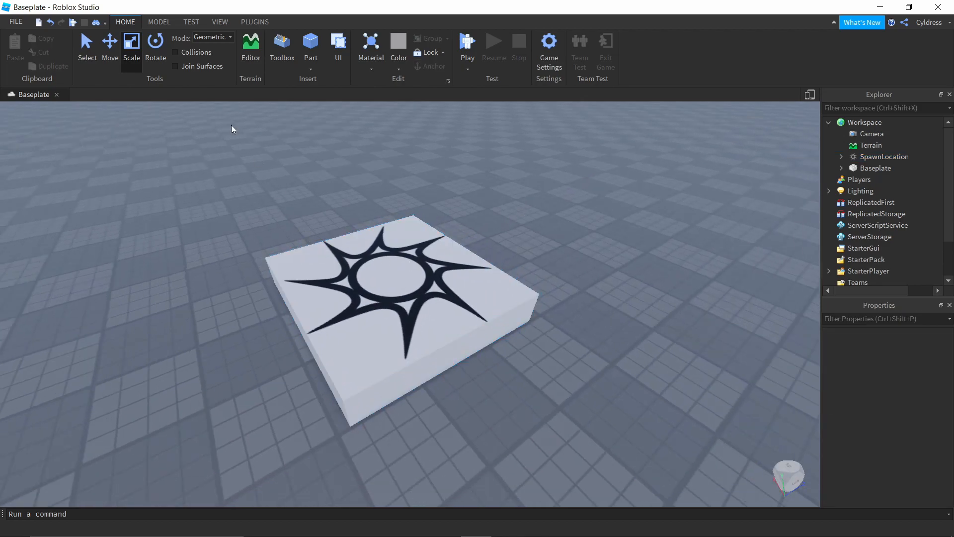
Rotate the spawn location with the Rotate tool so that it stands tilted up on its edge.
click(159, 46)
click(478, 318)
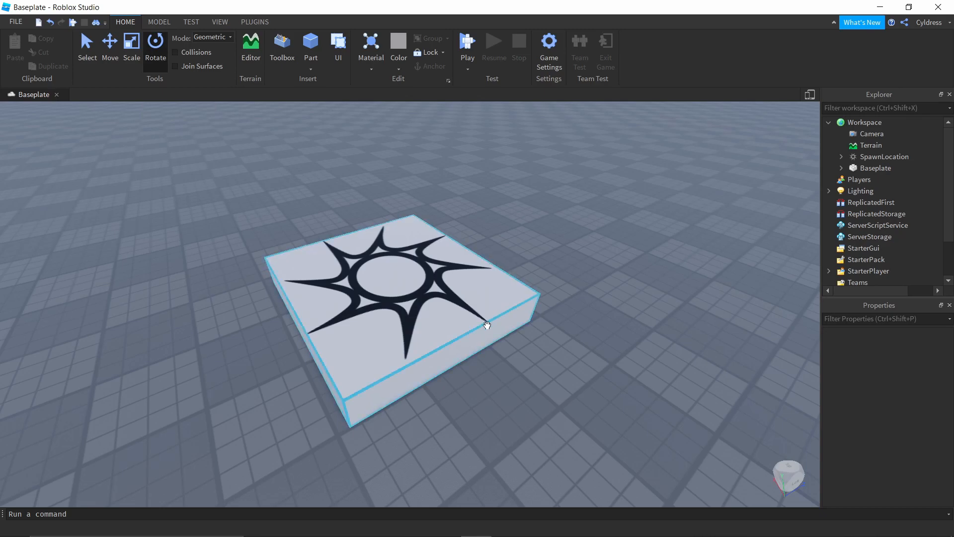
scroll(642, 302, down, 3)
right_drag(642, 302, 619, 318)
scroll(621, 310, up, 4)
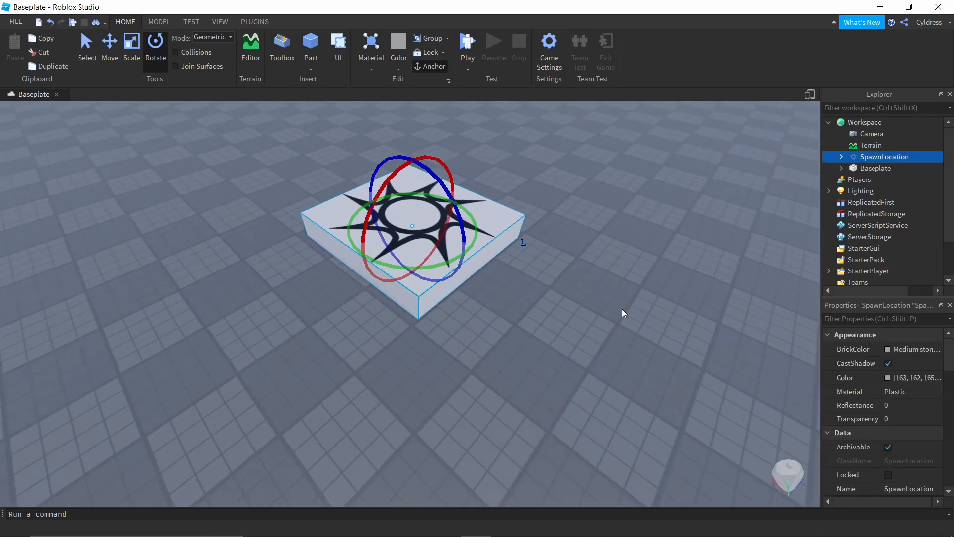
drag(445, 241, 328, 175)
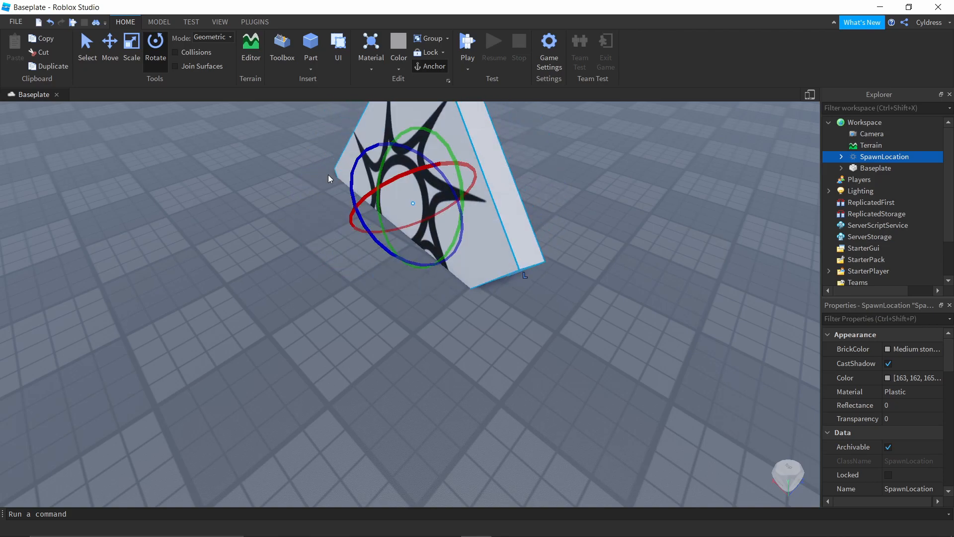
Undo the rotation and the recent resizing of the spawn location, back to the tall block.
key(ctrl+z)
key(ctrl+z)
key(ctrl+z)
key(ctrl+z)
key(ctrl+z)
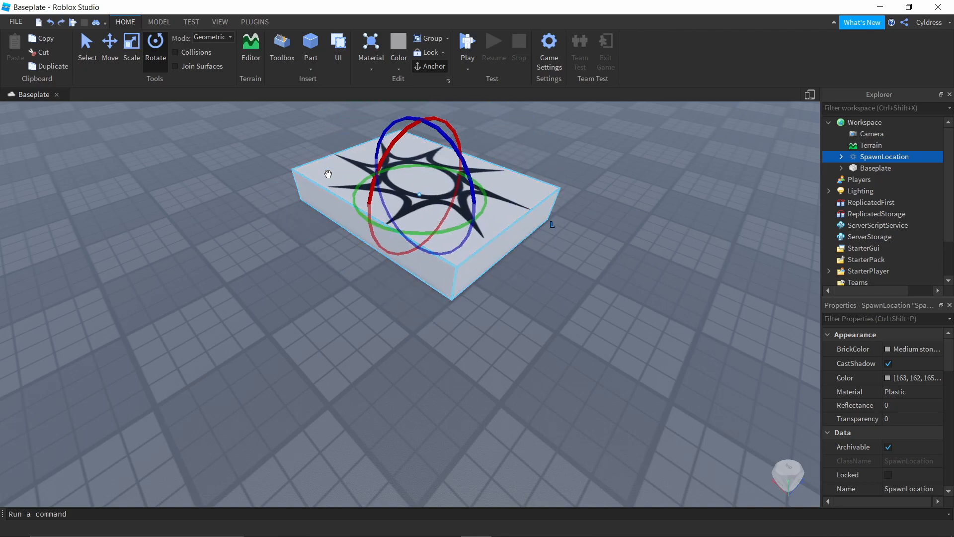
key(ctrl+z)
key(ctrl+z)
key(ctrl+z)
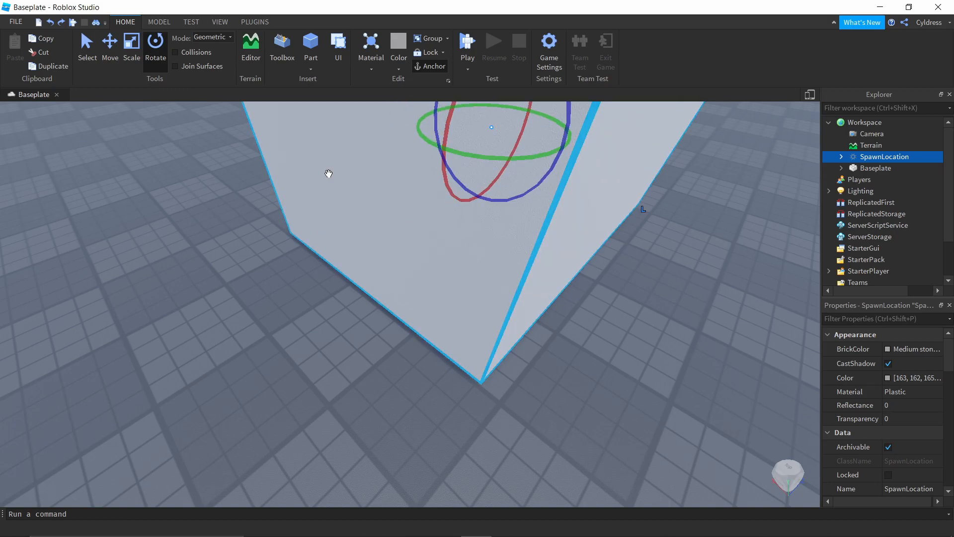
key(ctrl+z)
key(ctrl+z)
key(ctrl+z)
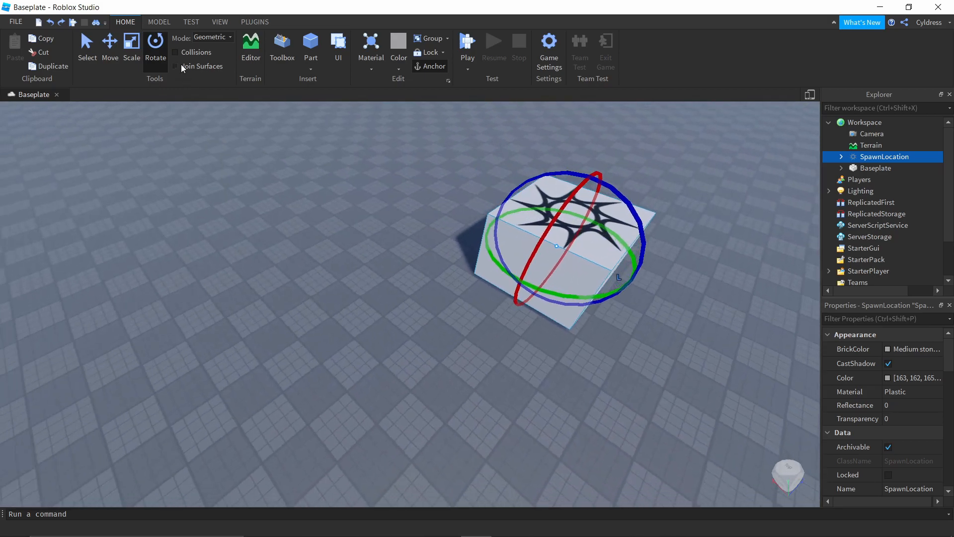
Set the transform mode to Physical and try to move the spawn location with collisions enabled.
click(196, 36)
click(215, 58)
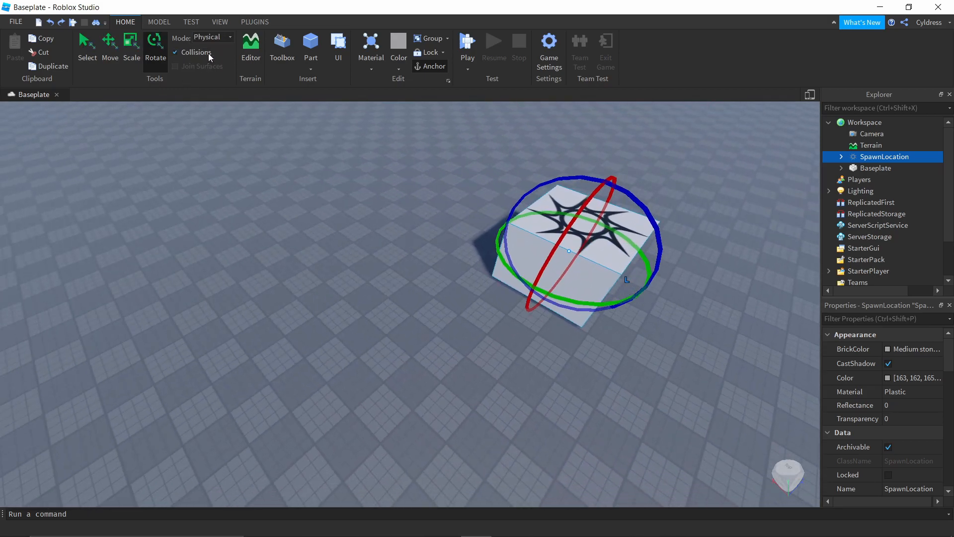
click(219, 37)
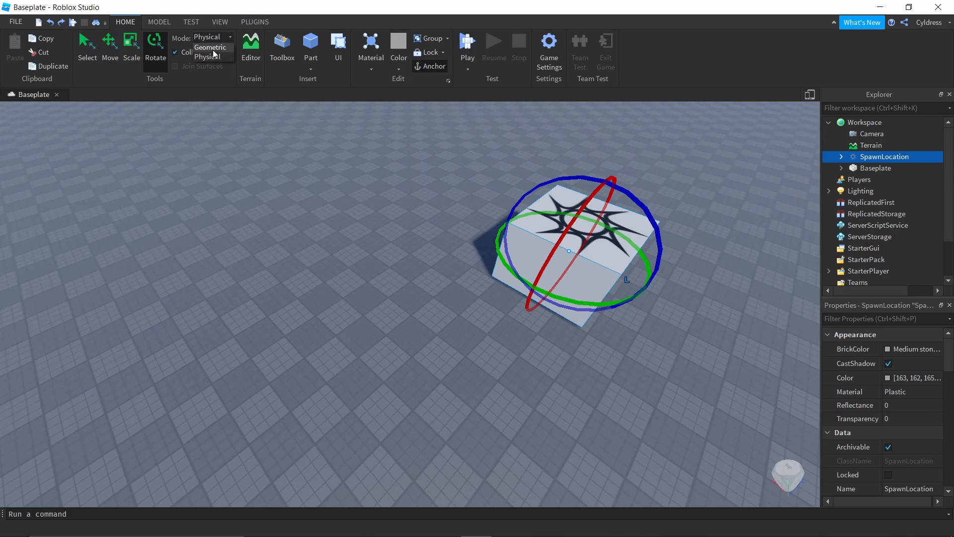
click(213, 47)
click(215, 36)
click(214, 58)
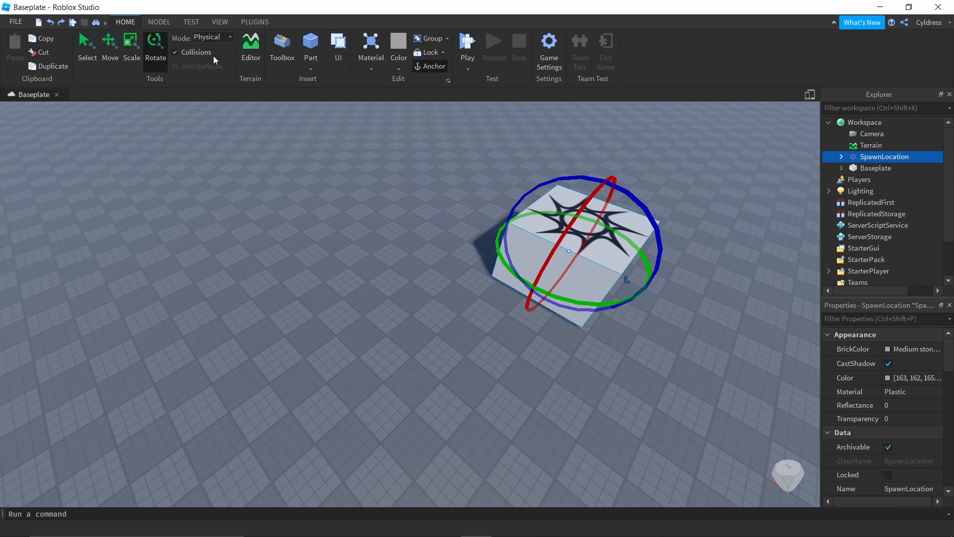
click(110, 48)
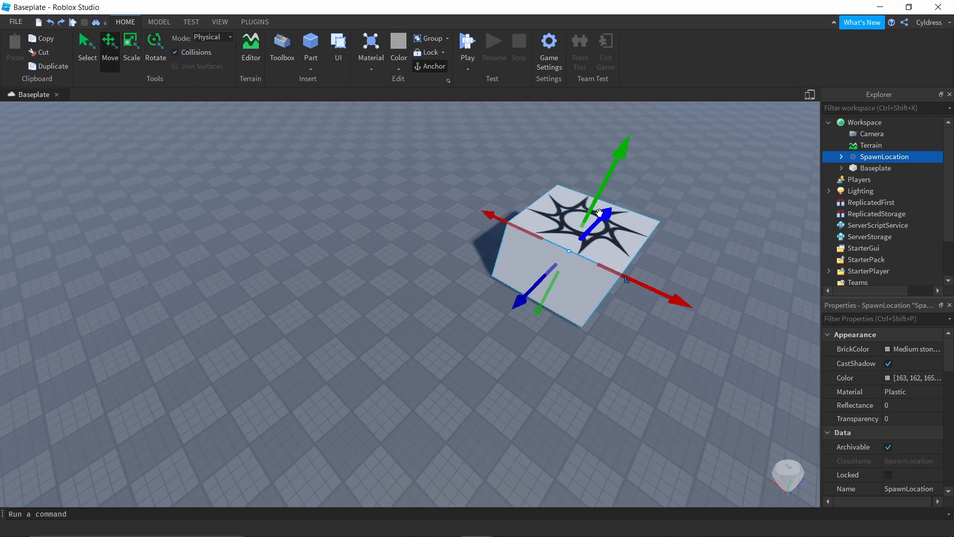
drag(612, 270, 489, 214)
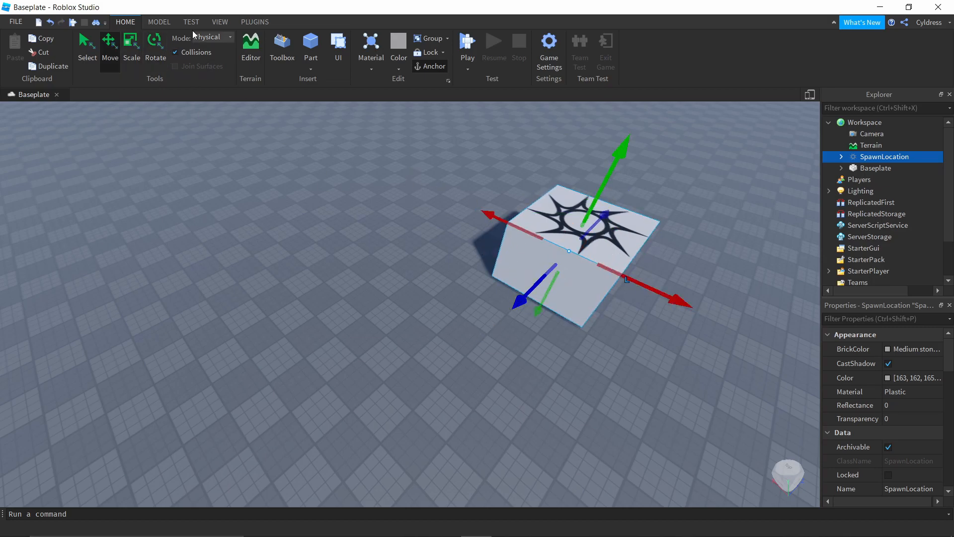
Set the transform mode to Geometric and keep collisions enabled.
click(211, 40)
click(212, 49)
click(212, 39)
click(212, 55)
click(214, 38)
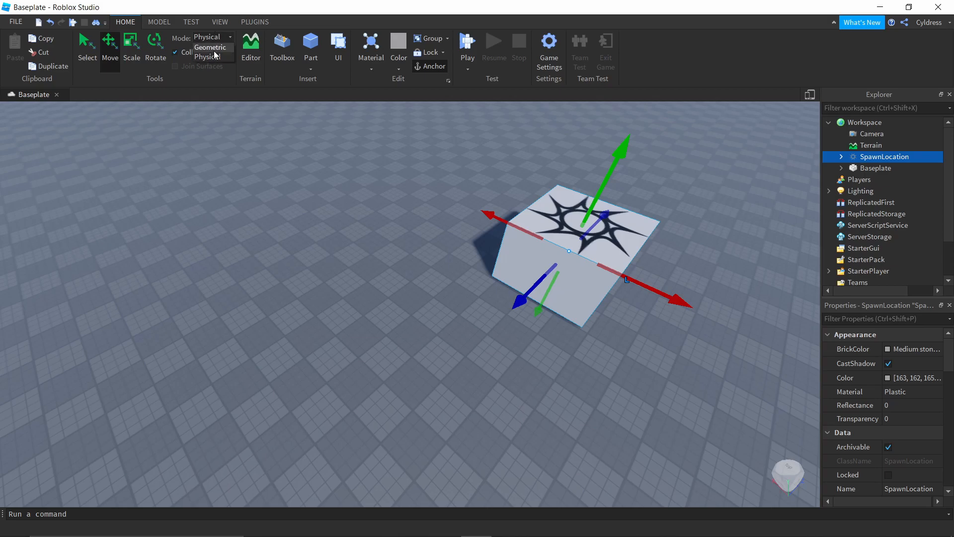
click(215, 50)
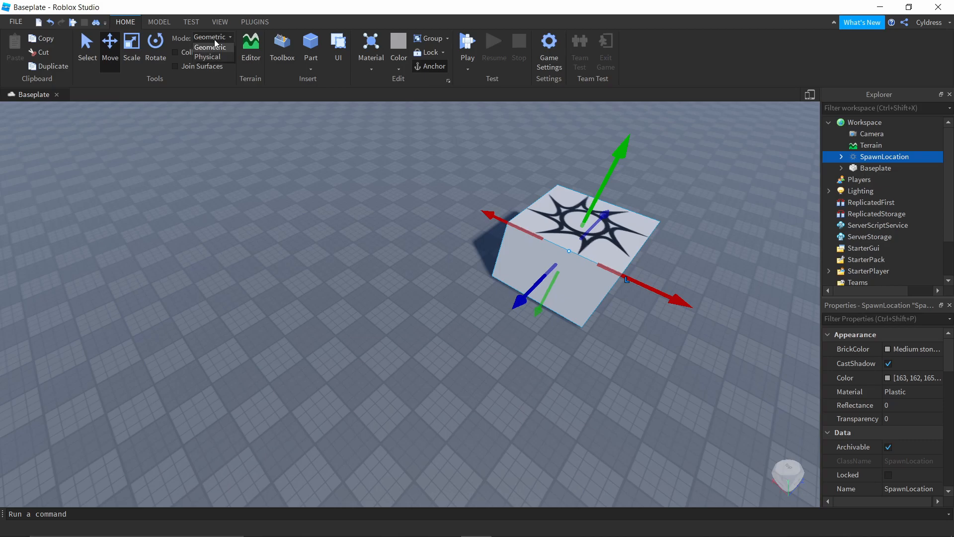
click(213, 36)
click(194, 52)
Try to move the spawn location down into the baseplate along its green axis with collisions enabled.
drag(605, 195, 569, 276)
right_drag(527, 332, 527, 333)
key(w)
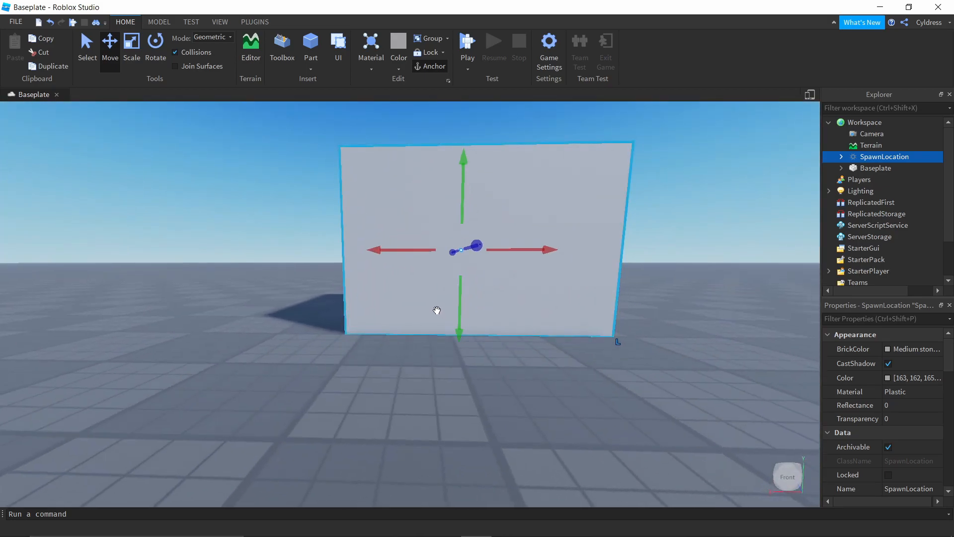
drag(460, 326, 475, 386)
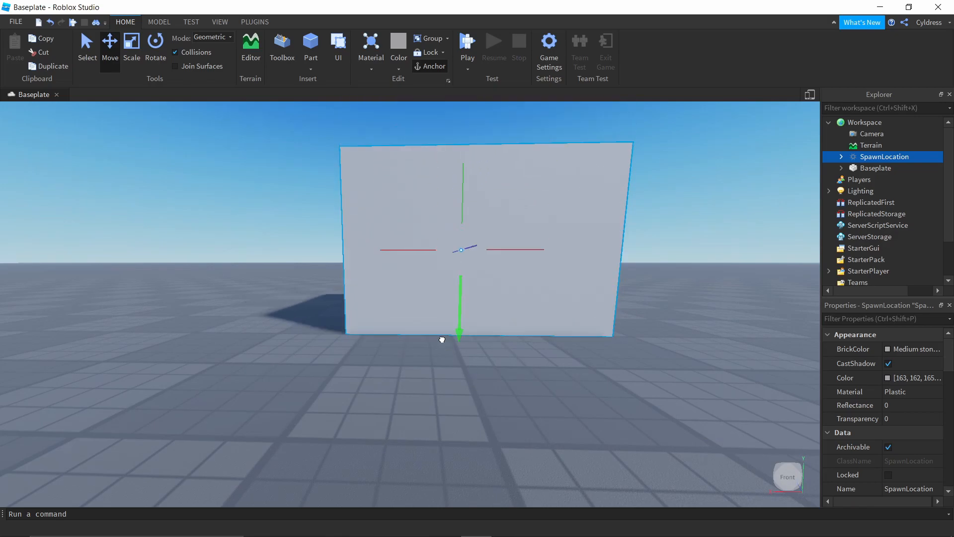
drag(459, 339, 479, 285)
Enable Join Surfaces and try to push the spawn location down against the baseplate.
drag(477, 375, 452, 355)
scroll(452, 356, up, 5)
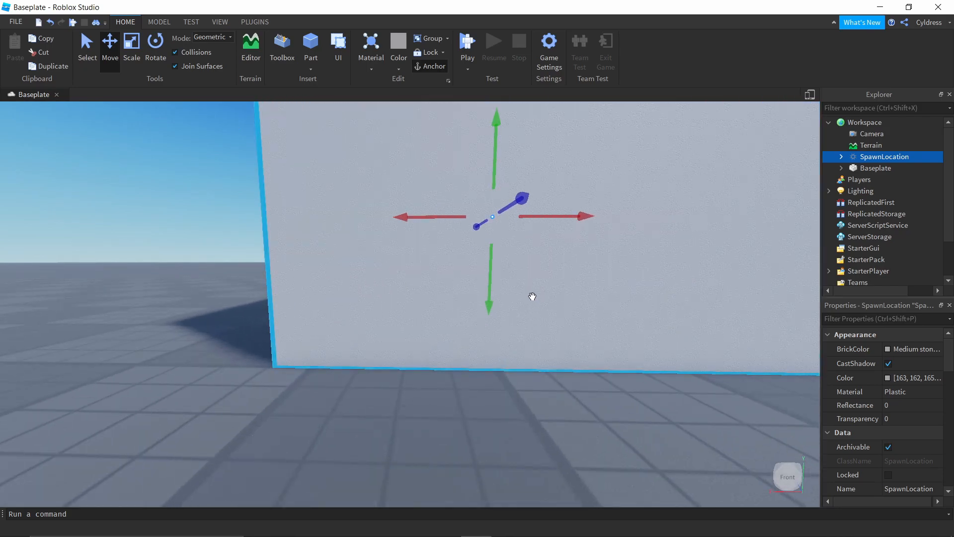
drag(490, 298, 494, 329)
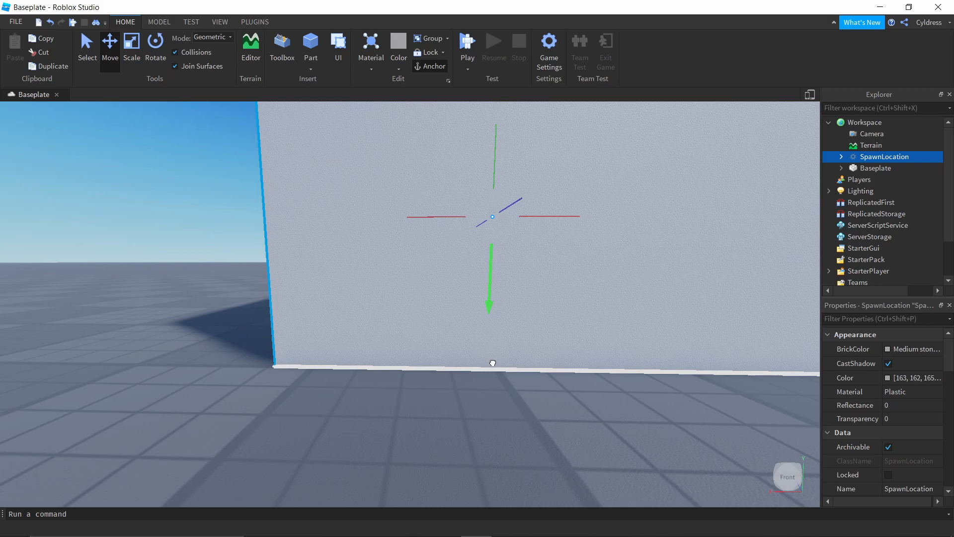
drag(406, 320, 383, 348)
Turn off collisions, try moving the spawn location along its green axis at the baseplate, and deselect it.
click(176, 52)
drag(494, 294, 470, 283)
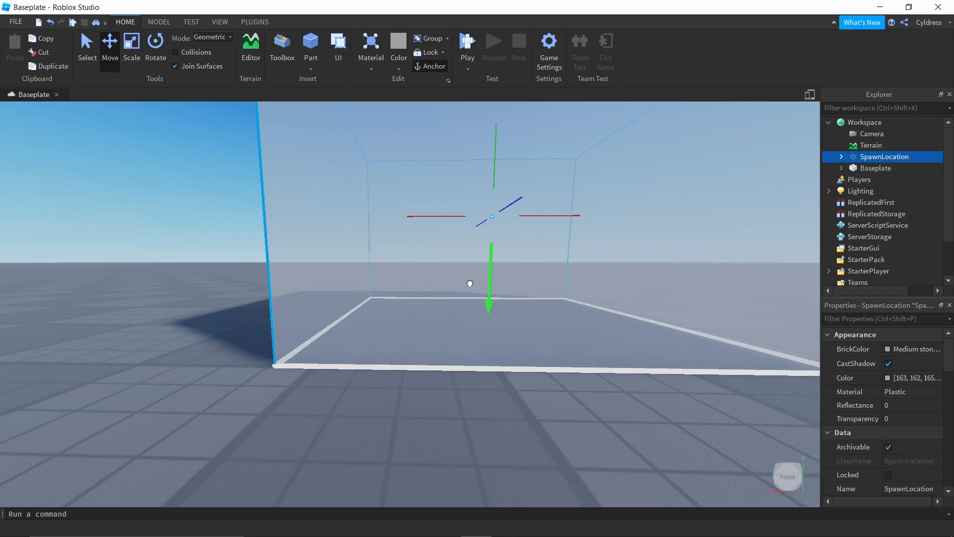
mouse_move(470, 284)
mouse_down()
mouse_move(503, 345)
mouse_move(484, 286)
mouse_up()
drag(485, 286, 485, 285)
click(460, 381)
Select the spawn location again and try to move it down along its green axis with collisions off.
right_drag(440, 417, 441, 418)
key(w)
key(w)
key(q)
key(e)
key(q)
key(e)
key(q)
key(s)
click(457, 261)
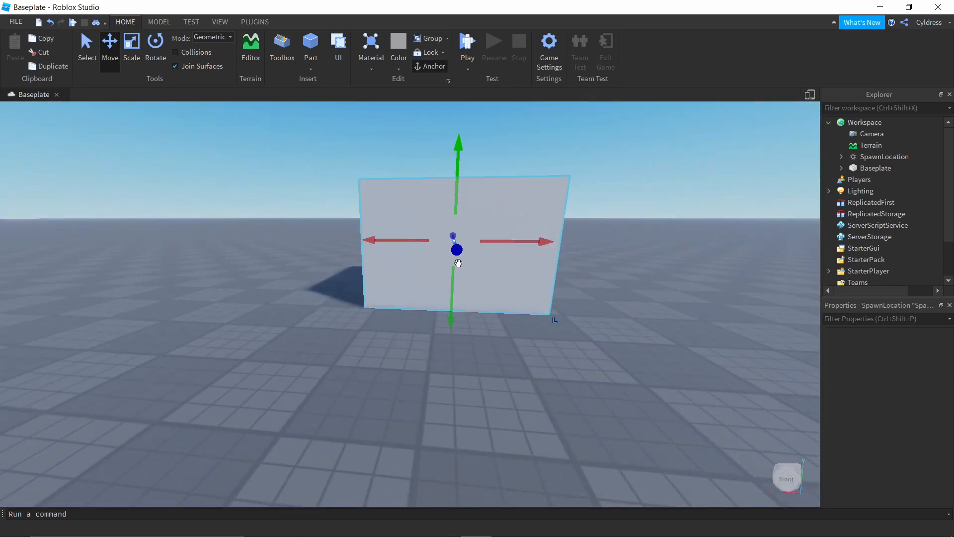
key(w)
mouse_move(481, 254)
mouse_down()
mouse_move(480, 244)
mouse_move(470, 254)
mouse_up()
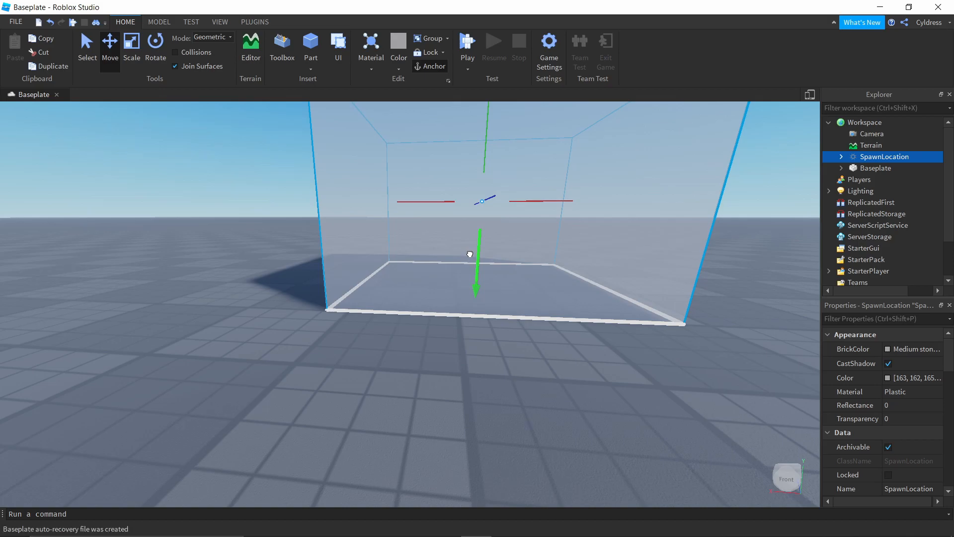
drag(469, 254, 469, 254)
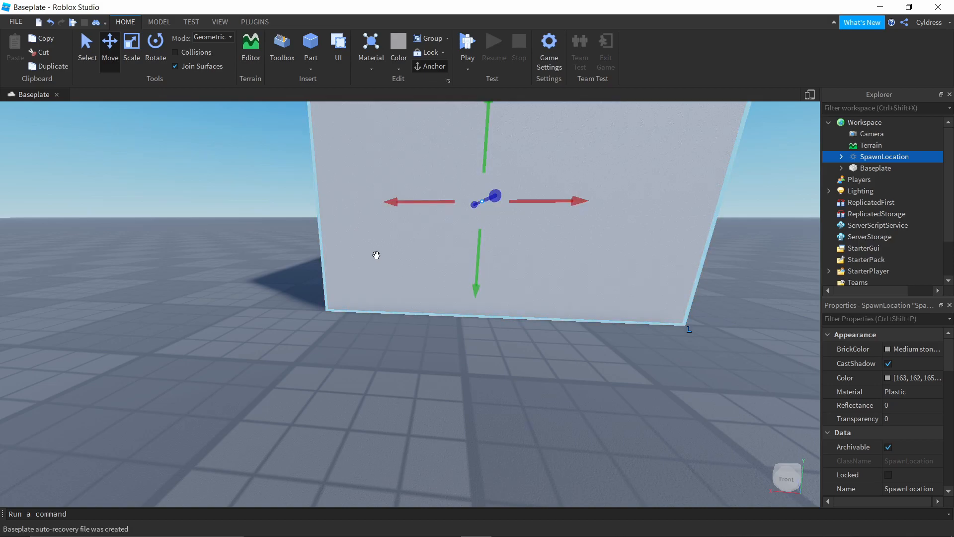
Test a downward move with collisions enabled, and turn collisions off to raise the spawn location slightly above the baseplate.
click(175, 52)
mouse_move(477, 288)
mouse_down()
mouse_move(458, 266)
mouse_move(471, 207)
mouse_move(492, 185)
mouse_move(478, 290)
mouse_up()
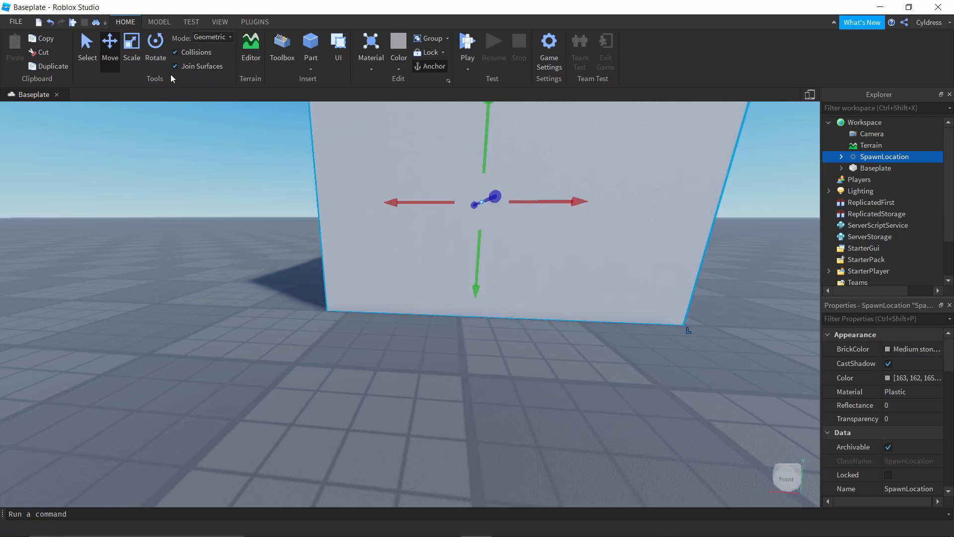
click(175, 52)
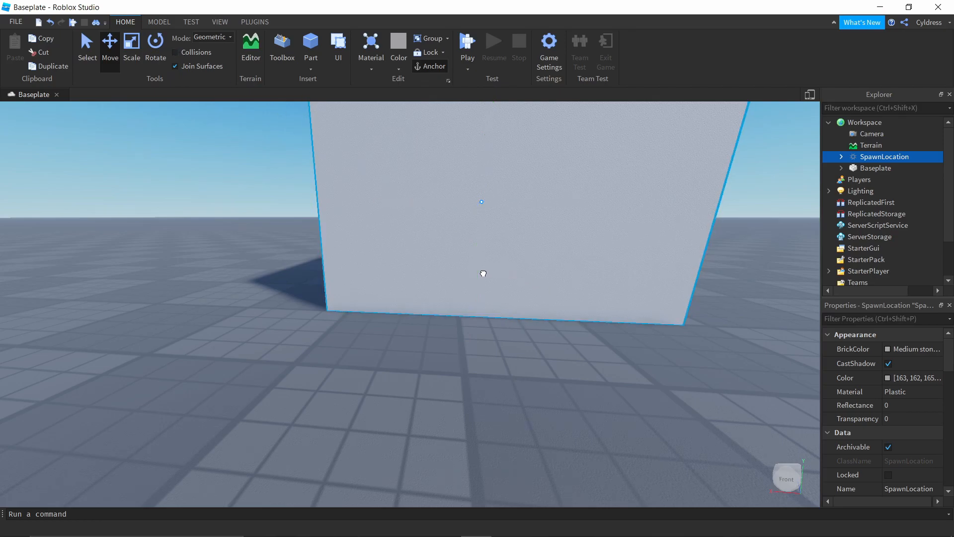
drag(462, 252, 426, 230)
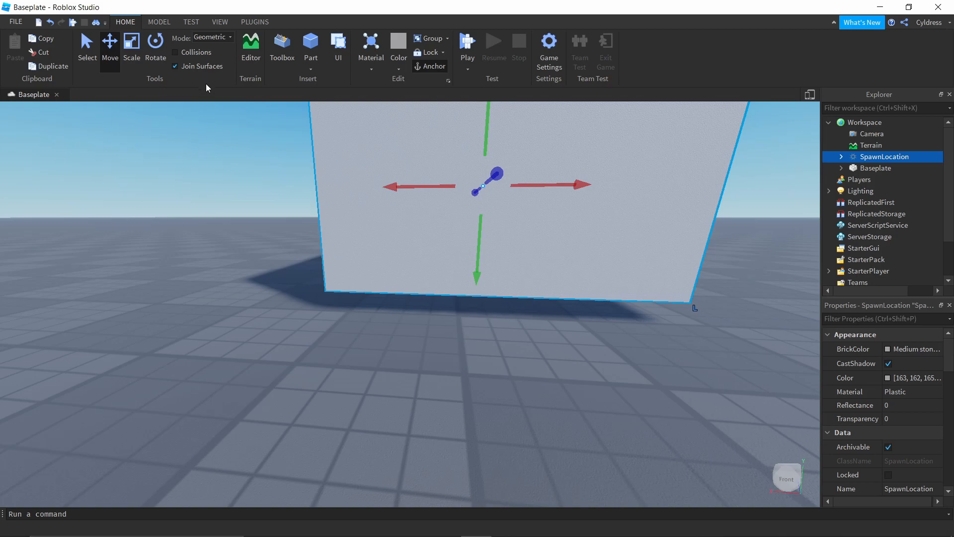
key(w)
key(d)
key(s)
key(w)
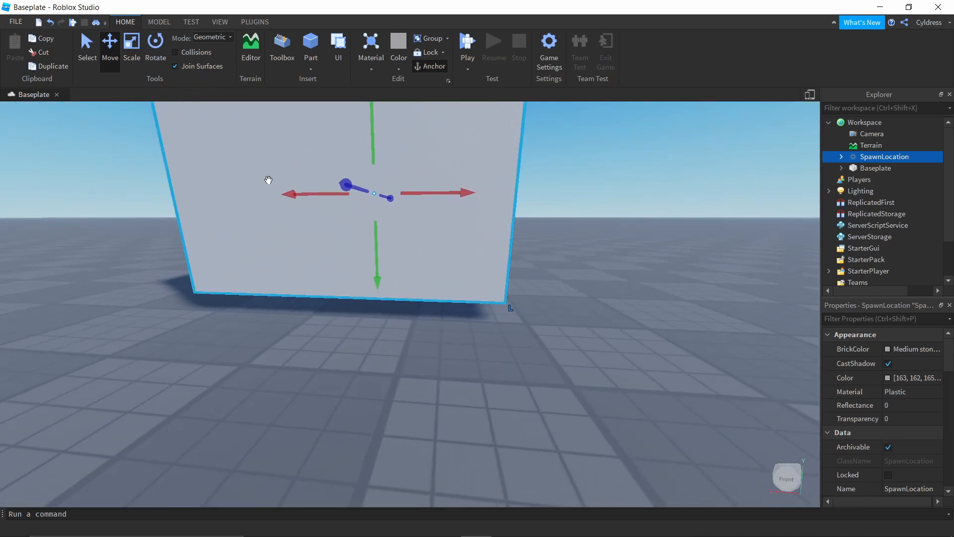
key(w)
key(d)
key(s)
key(a)
key(s)
right_drag(320, 326, 321, 326)
key(w)
key(s)
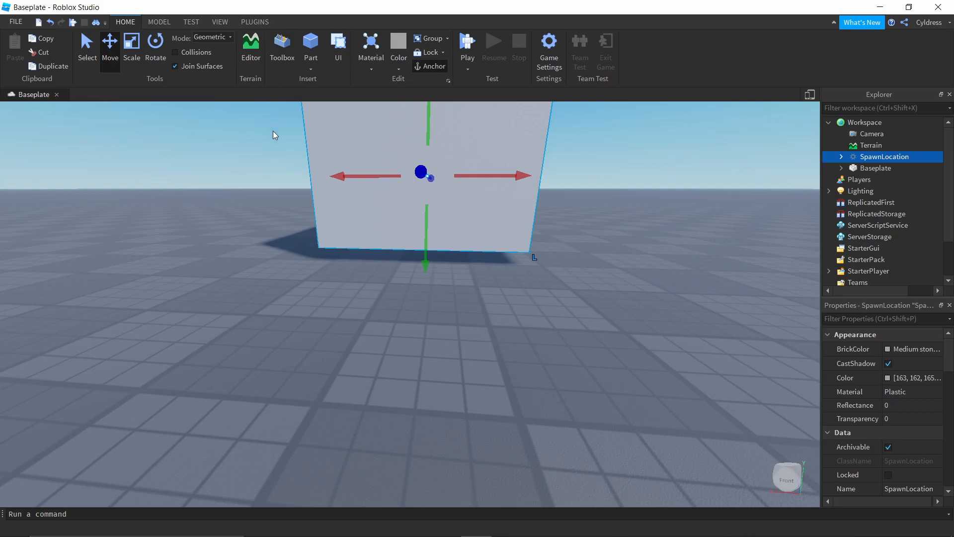
Open the Terrain Editor and look through its Create, Region and Edit tools.
click(253, 47)
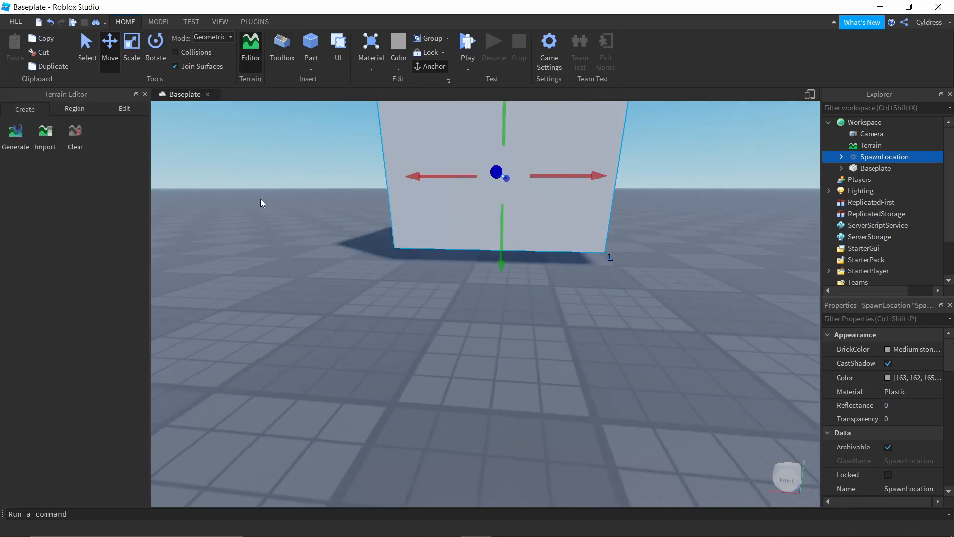
click(253, 49)
click(254, 49)
click(72, 105)
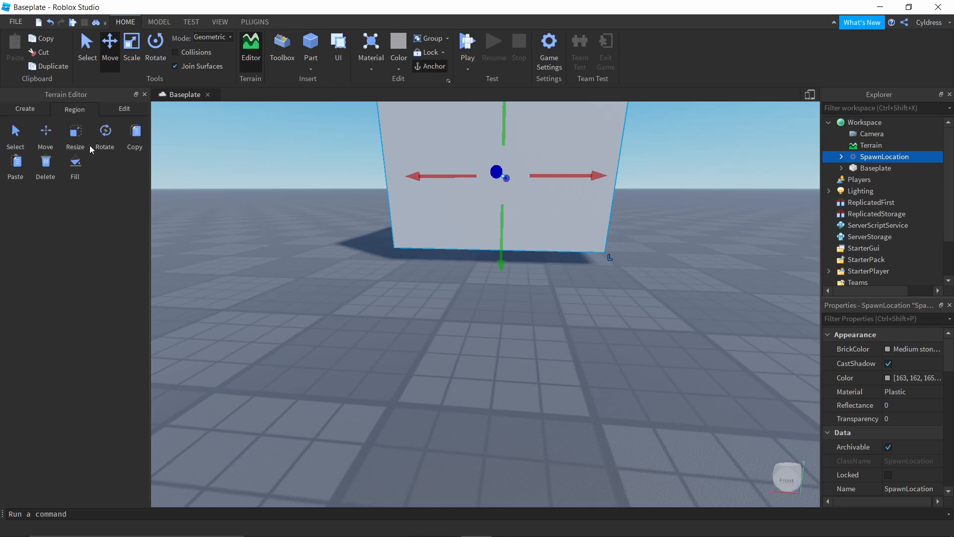
click(31, 114)
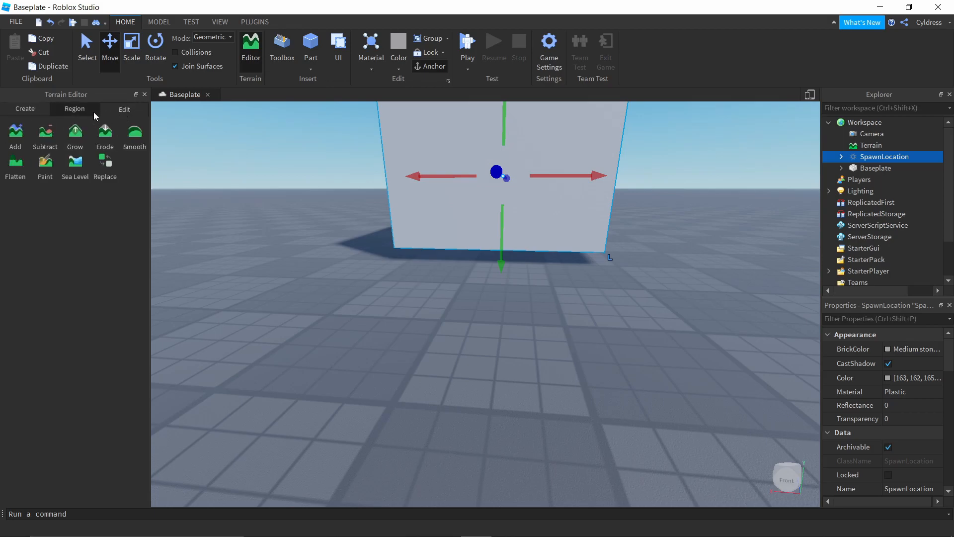
click(55, 110)
click(30, 112)
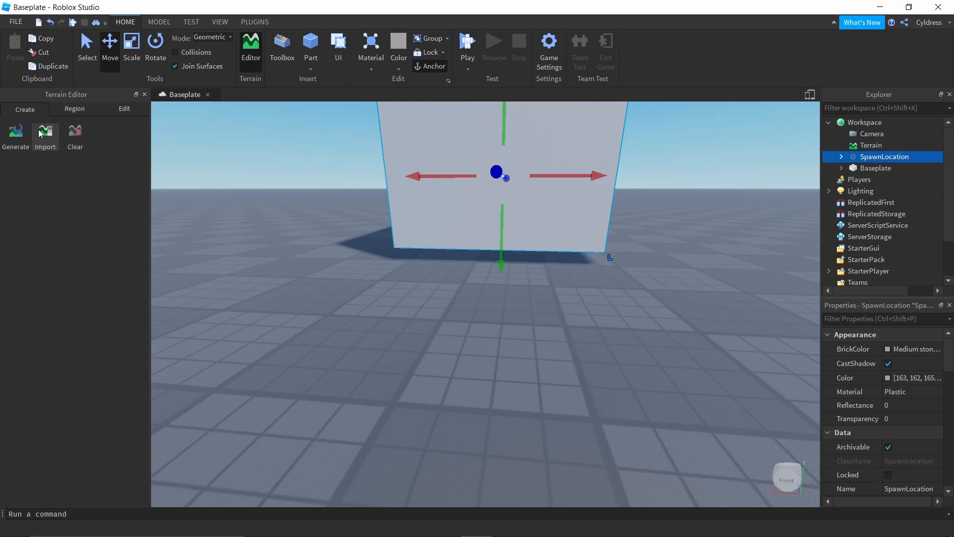
click(81, 107)
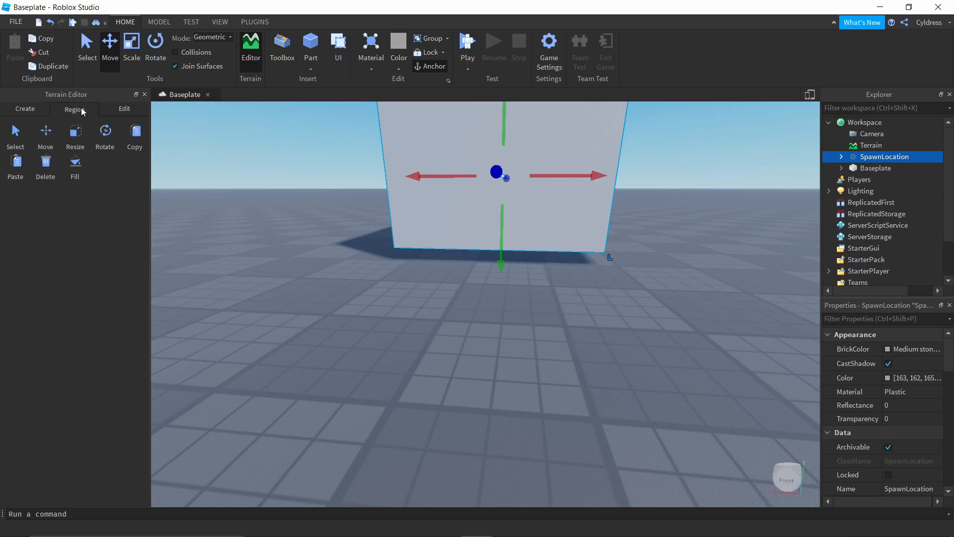
click(119, 109)
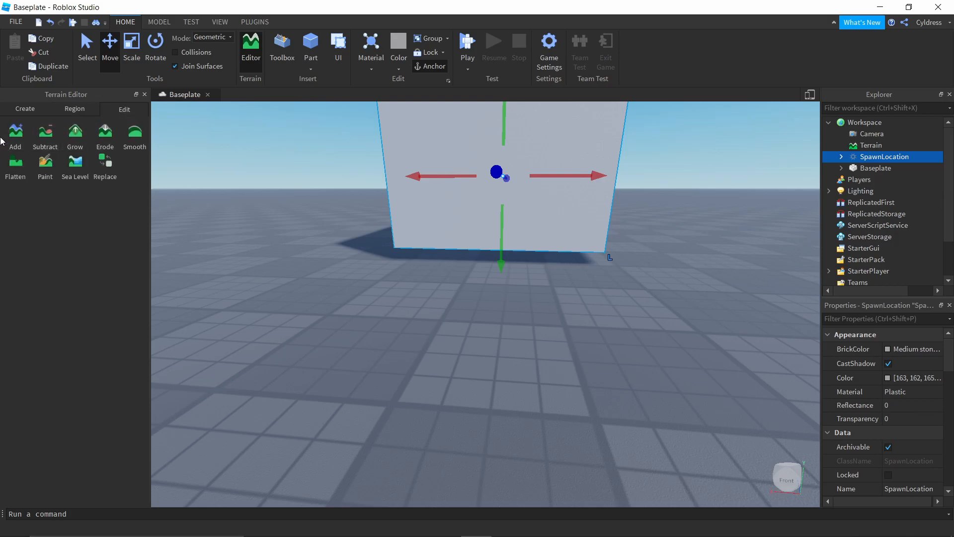
Paint a large patch of grass terrain beside the spawn location with the Add tool and the spherical brush.
click(15, 133)
scroll(258, 198, down, 5)
right_drag(258, 199, 234, 255)
key(w)
key(a)
mouse_move(370, 168)
mouse_down()
mouse_move(260, 224)
mouse_move(359, 187)
mouse_up()
right_drag(411, 239, 411, 239)
scroll(411, 238, down, 5)
mouse_move(399, 140)
mouse_down()
mouse_move(447, 178)
mouse_move(392, 174)
mouse_move(271, 219)
mouse_move(378, 255)
mouse_move(228, 257)
mouse_move(320, 187)
mouse_move(269, 162)
mouse_move(383, 154)
mouse_up()
Add more grass terrain to the patch near the spawn location and close the Terrain Editor.
key(d)
key(w)
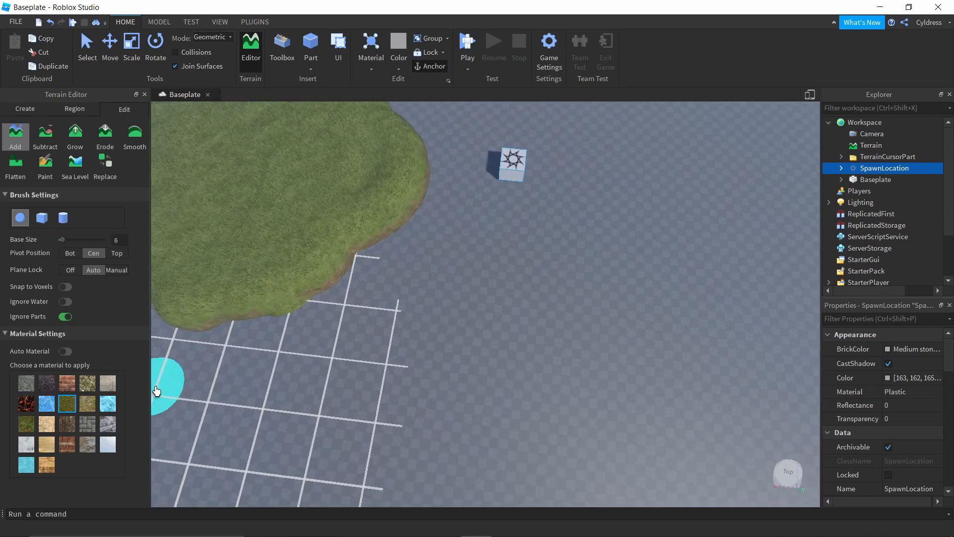
key(a)
key(w)
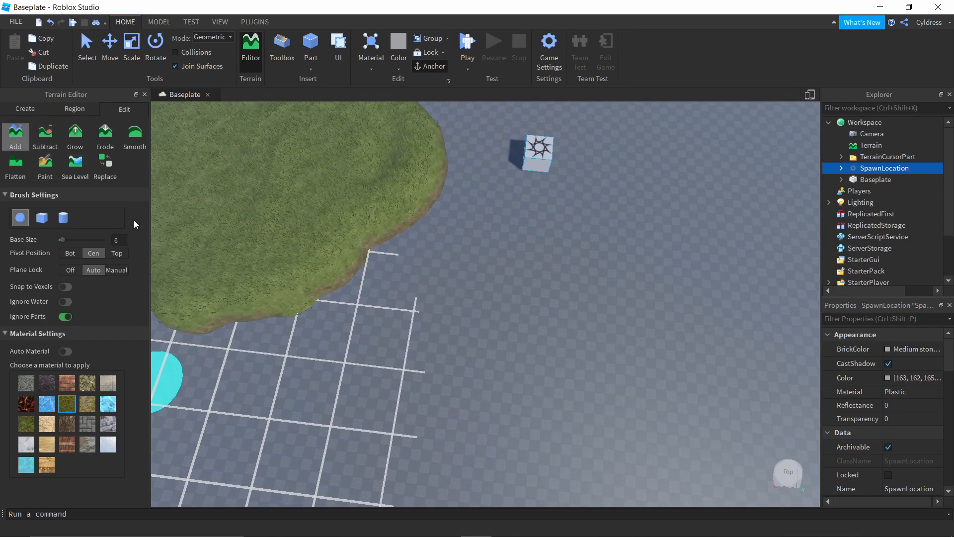
right_drag(351, 273, 351, 273)
key(d)
mouse_move(348, 234)
mouse_down()
mouse_move(249, 272)
mouse_move(282, 294)
mouse_move(303, 295)
mouse_up()
key(a)
right_drag(381, 280, 381, 279)
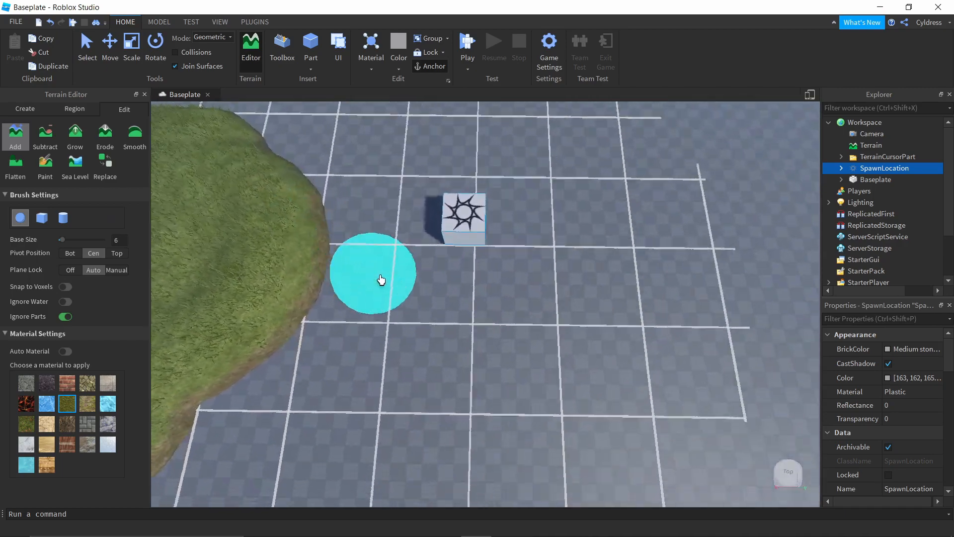
key(w)
key(d)
key(s)
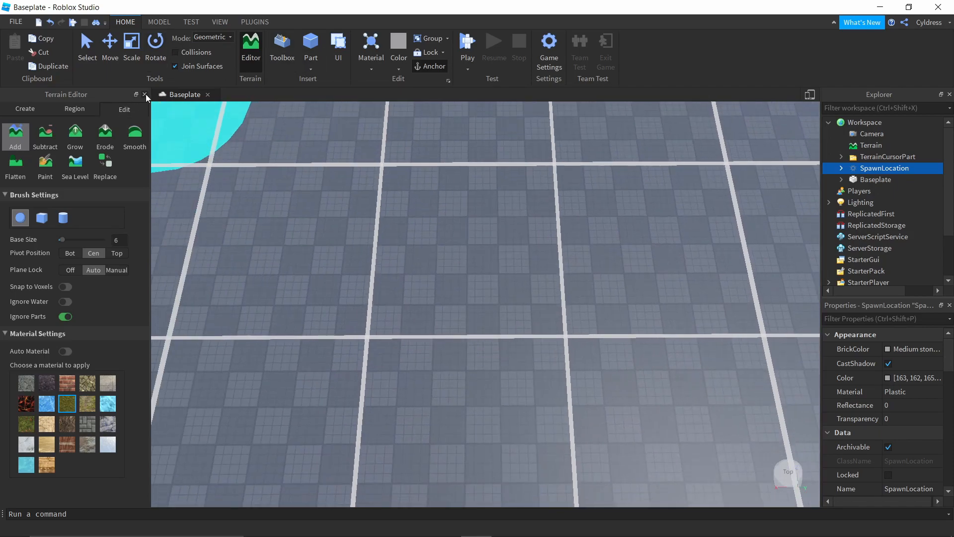
click(145, 94)
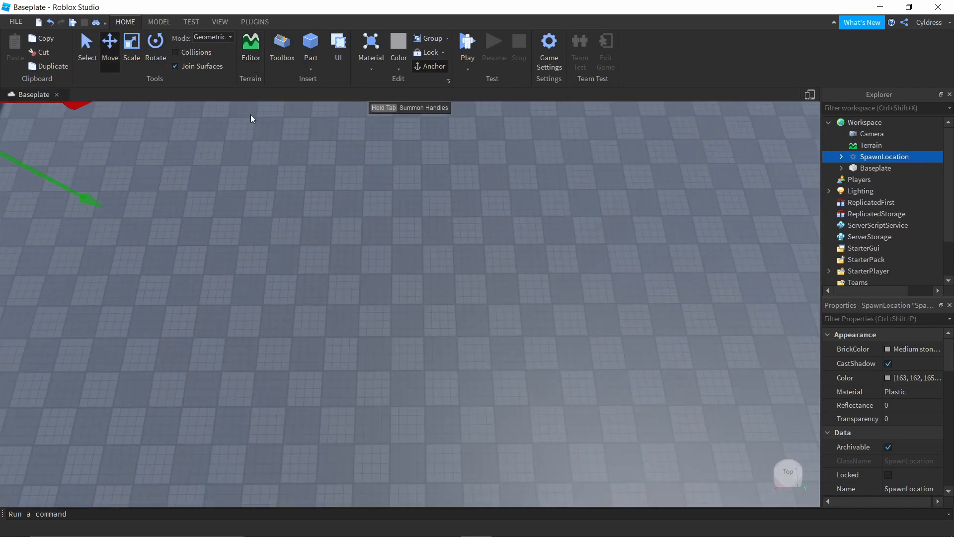
Open the Toolbox and switch its category to Models, with the view focused on the spawn location.
click(283, 44)
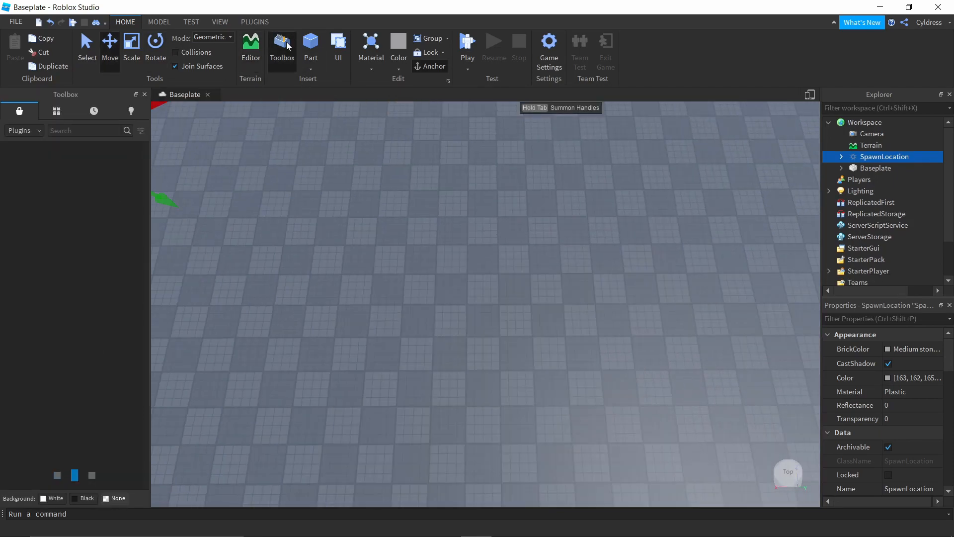
key(f)
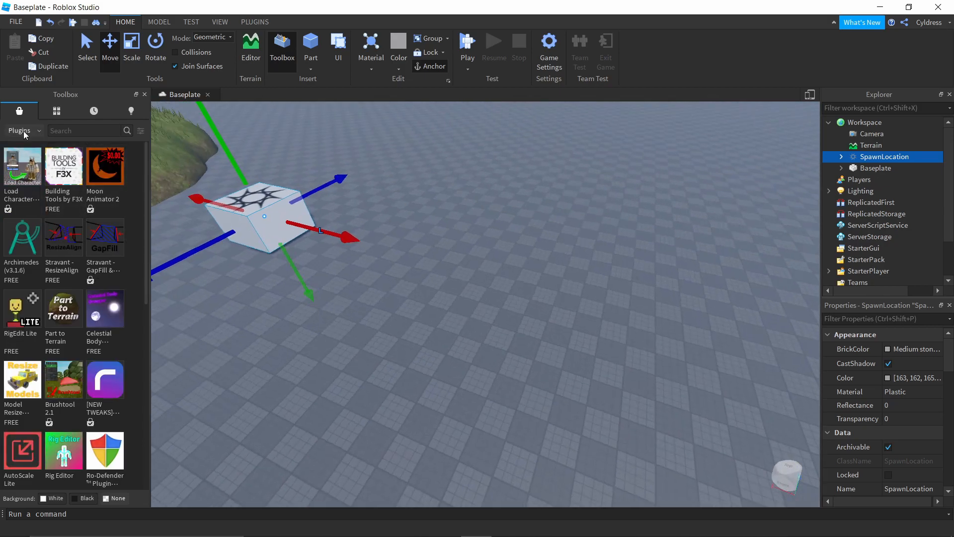
click(23, 131)
click(28, 145)
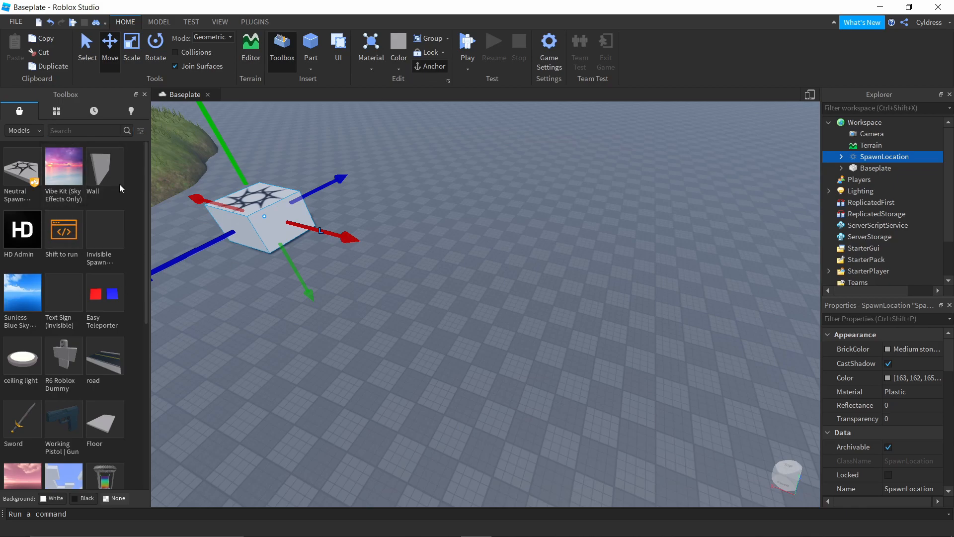
Nudge the spawn location slightly down along its green axis.
right_drag(357, 316, 363, 324)
key(w)
drag(381, 181, 380, 184)
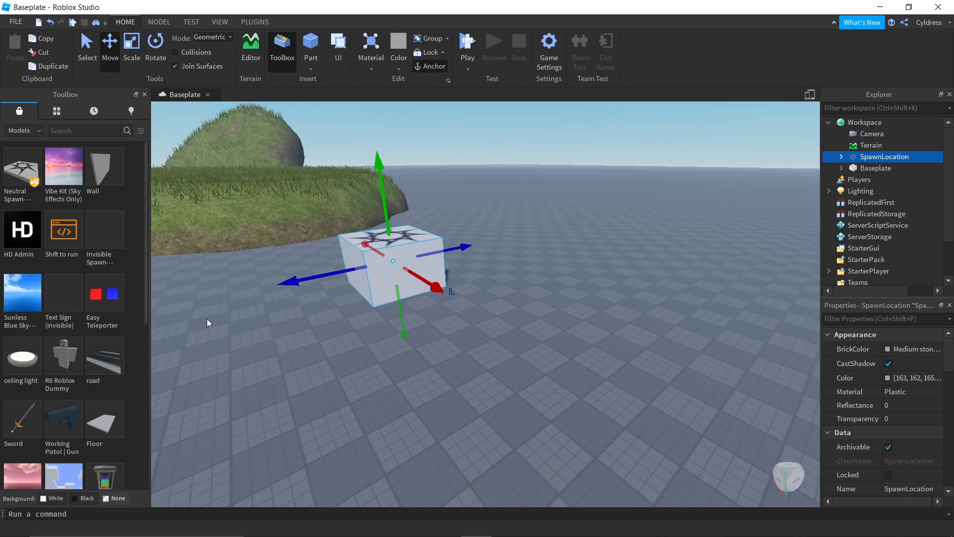
Try out the Vibe Kit (Sky Effects Only) model in the scene, and remove it again.
key(s)
key(a)
mouse_move(75, 193)
click(67, 169)
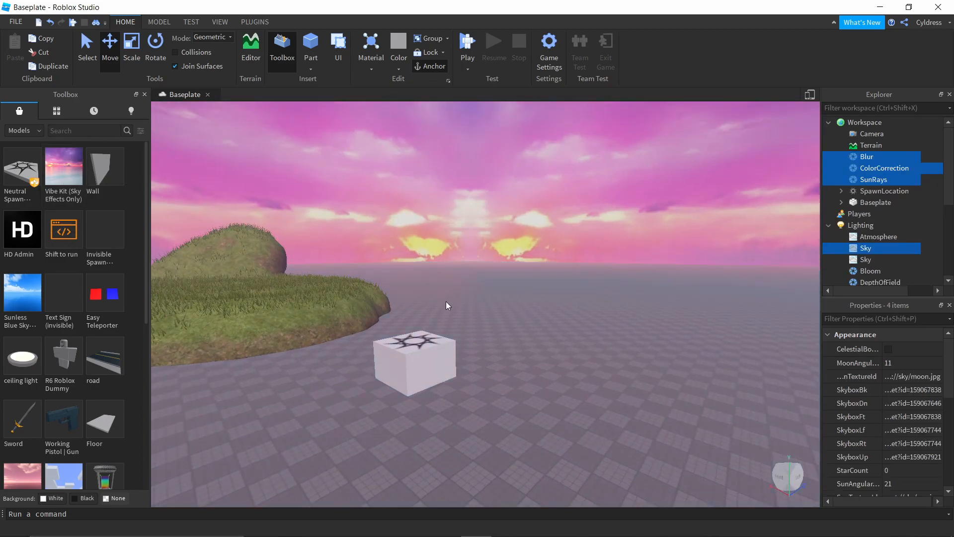
right_drag(655, 236, 655, 236)
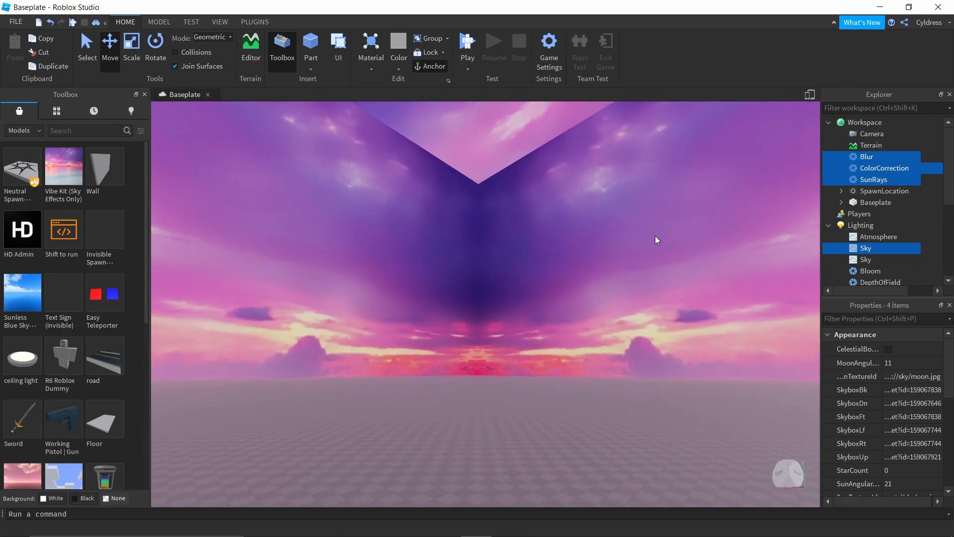
key(Delete)
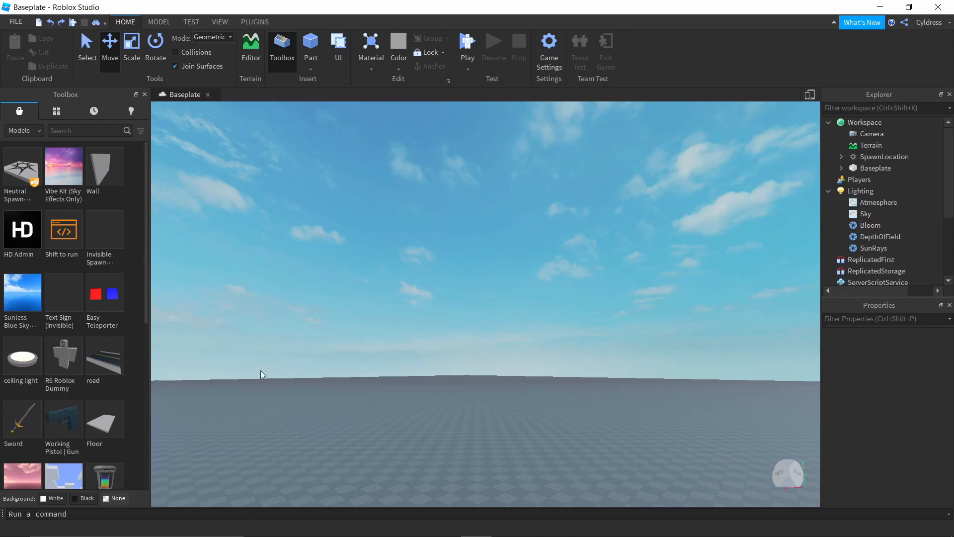
Insert the Sunless Blue Sky model from the Toolbox and view the new sky over the terrain.
right_drag(231, 392, 231, 391)
right_drag(282, 251, 283, 250)
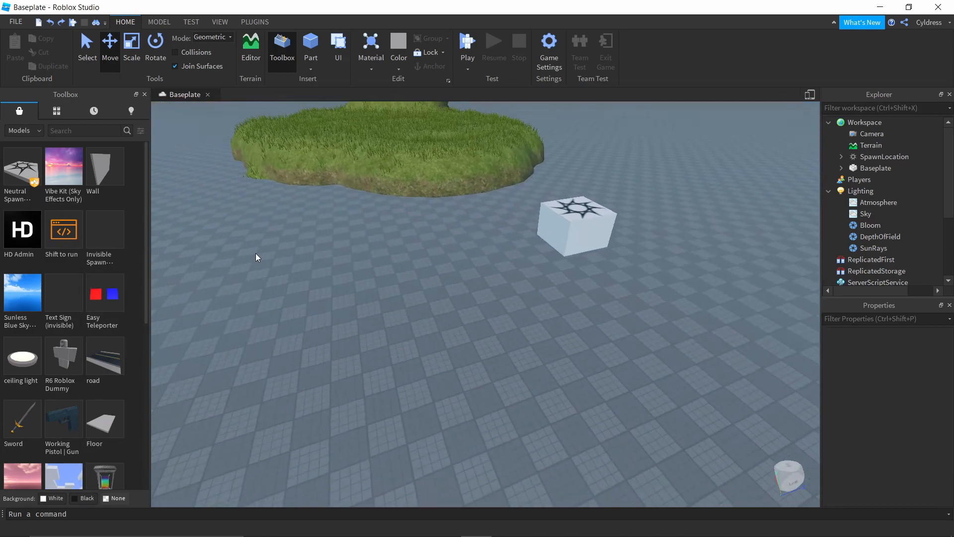
click(23, 296)
right_drag(326, 309, 326, 309)
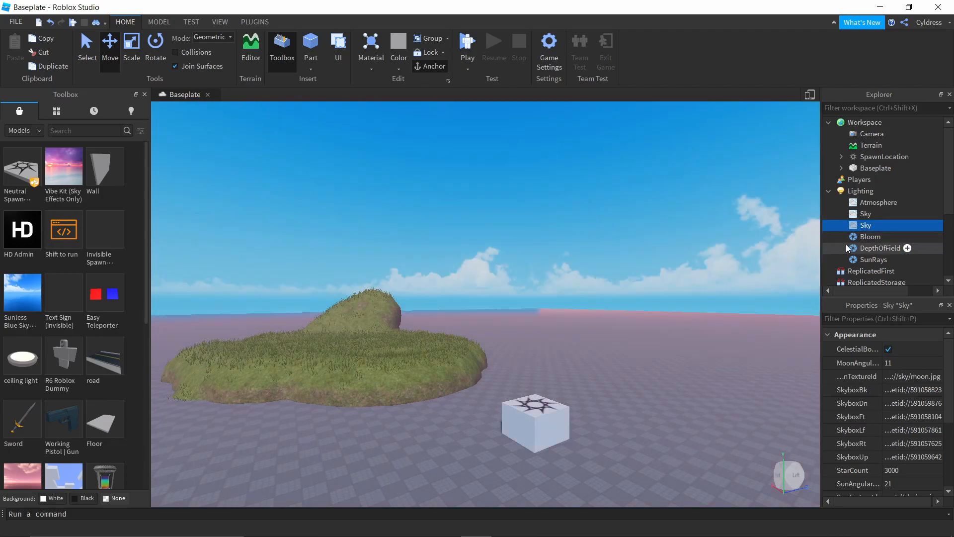
Delete the selected Sky from Lighting and insert the Sunless Blue Sky Skybox model again.
key(Delete)
click(20, 299)
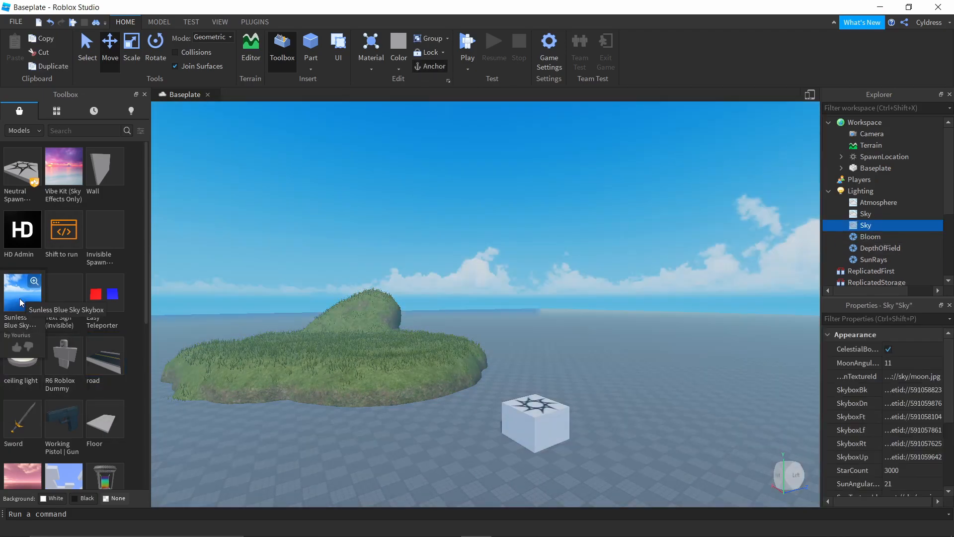
right_drag(605, 275, 604, 272)
Look through the free models in the Toolbox to see which assets are offered.
scroll(101, 296, down, 6)
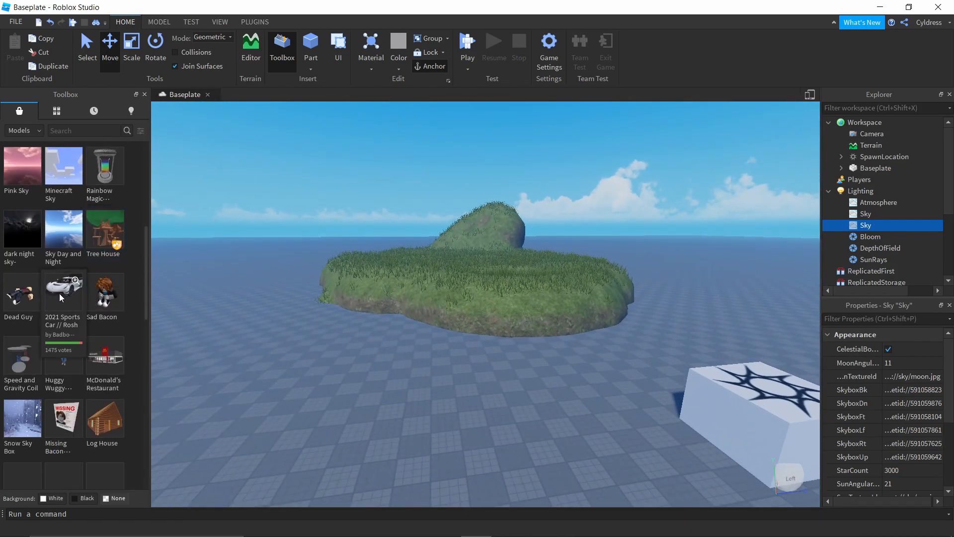
scroll(29, 296, down, 3)
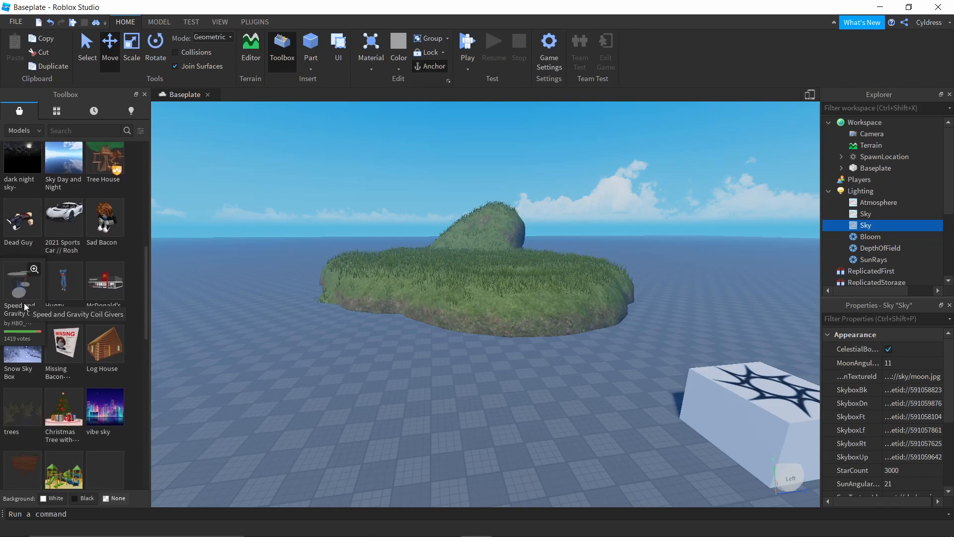
scroll(25, 306, down, 3)
scroll(28, 328, down, 5)
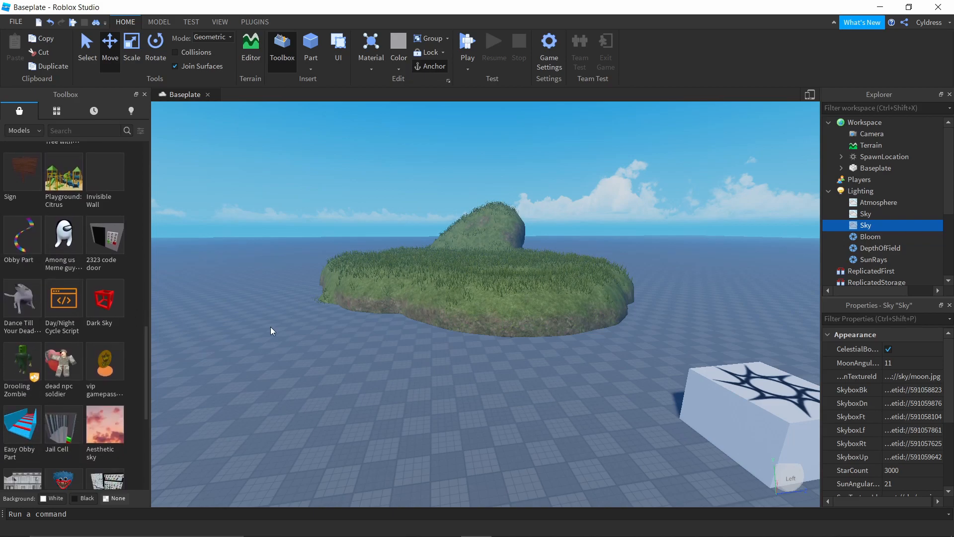
mouse_move(6, 307)
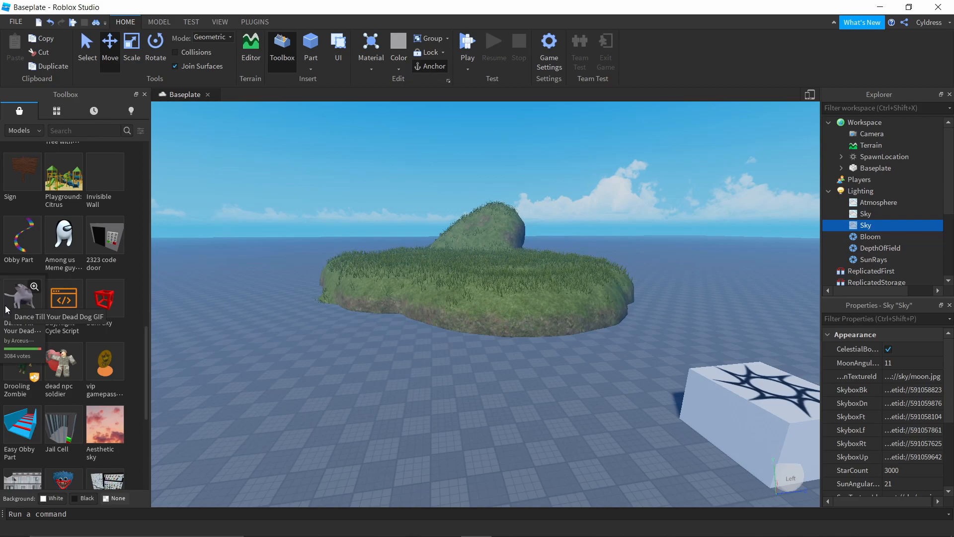
mouse_move(70, 321)
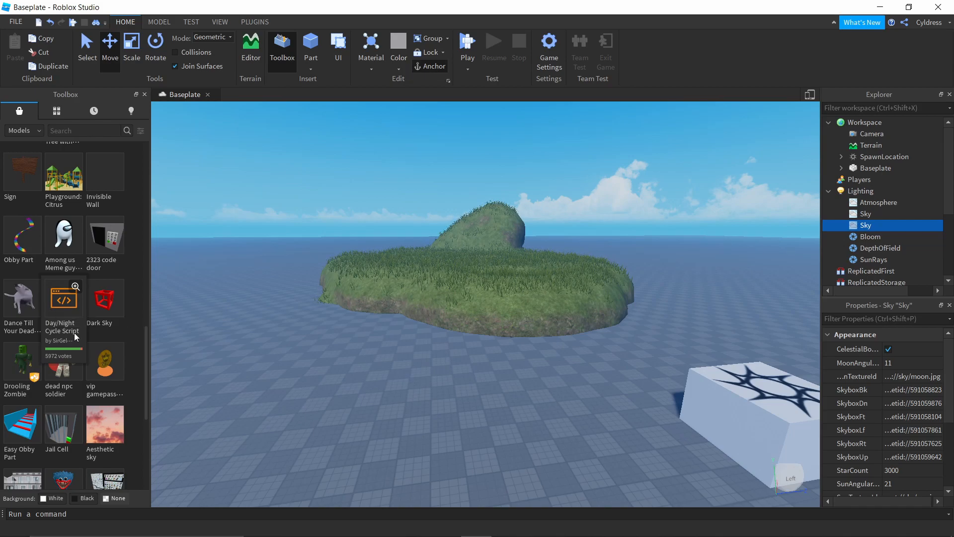
scroll(65, 323, down, 5)
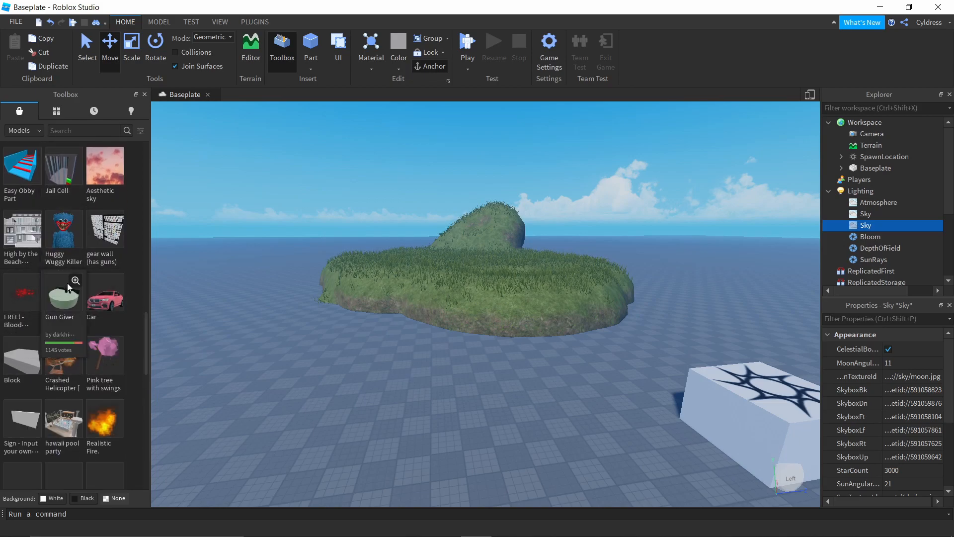
mouse_move(52, 256)
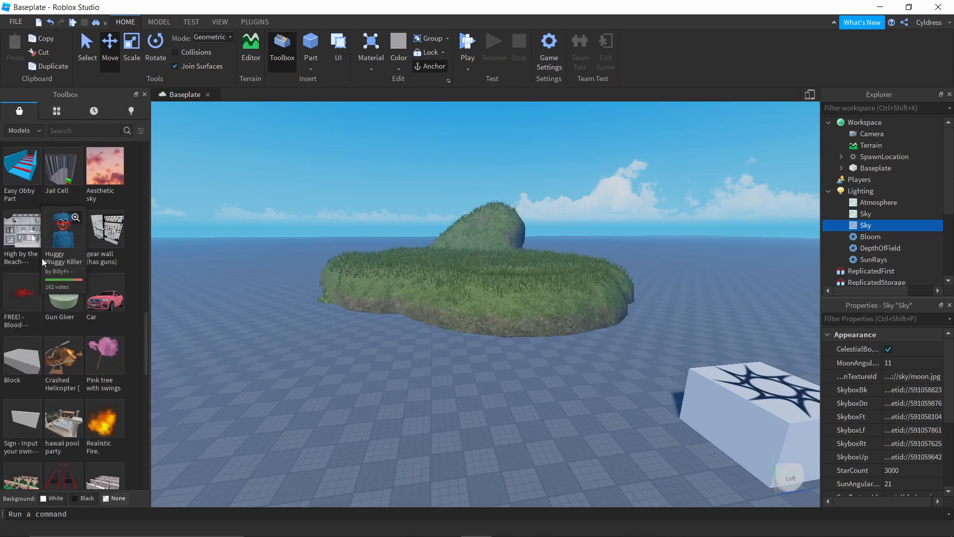
scroll(25, 287, down, 3)
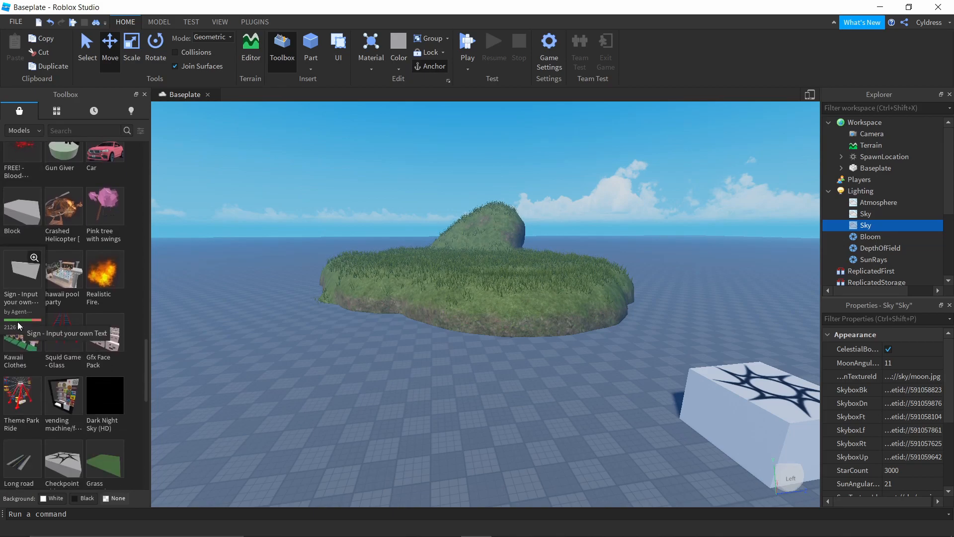
mouse_move(50, 237)
scroll(50, 237, up, 3)
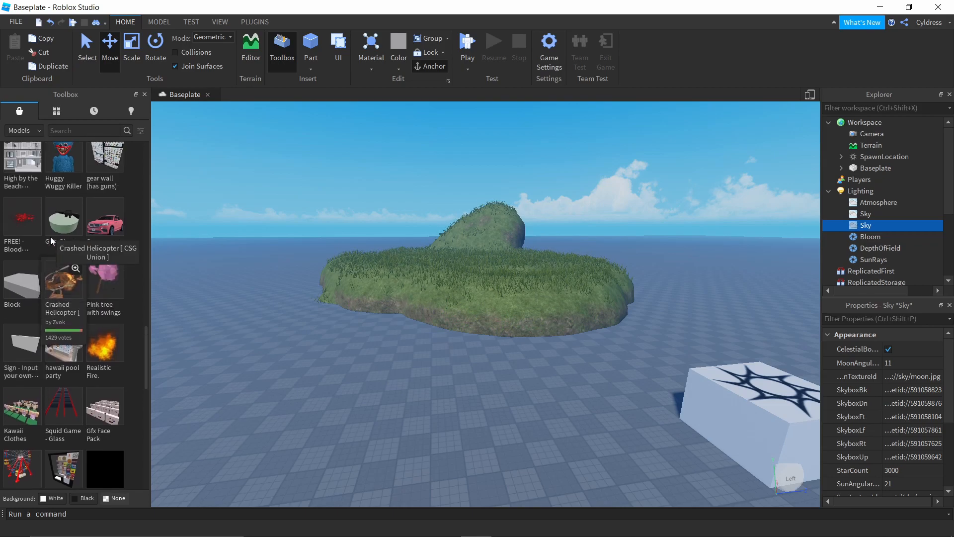
scroll(50, 237, up, 5)
Show the Toolbox's Images category and switch on to the Meshes category.
click(35, 130)
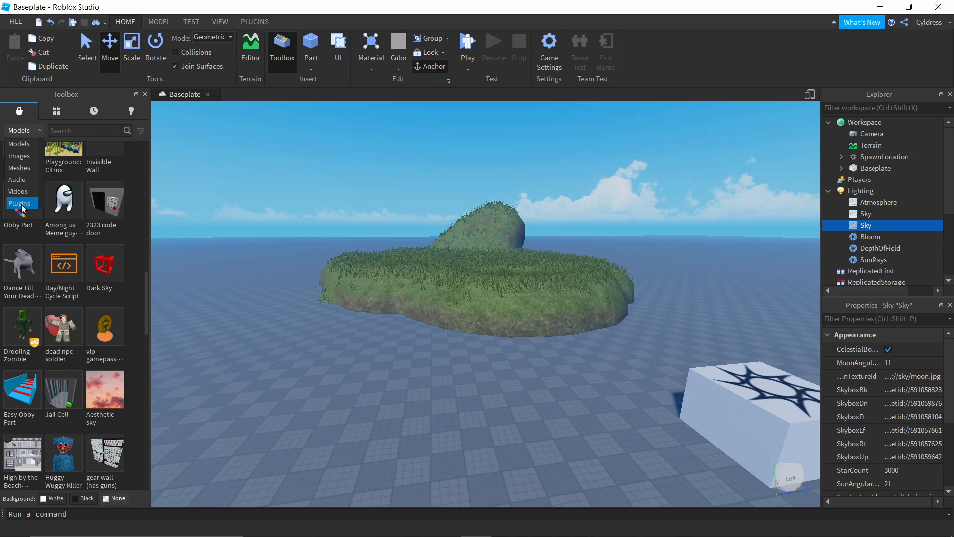
click(14, 155)
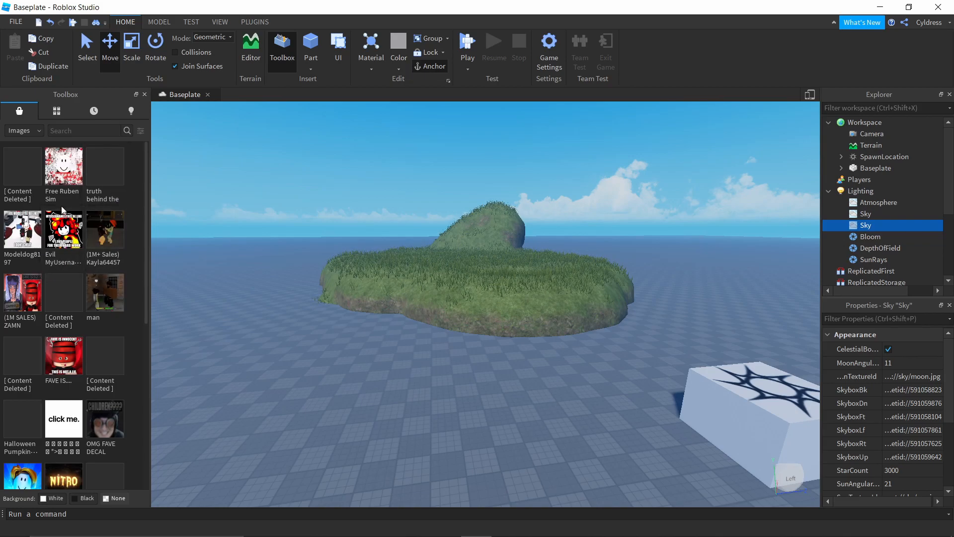
click(24, 130)
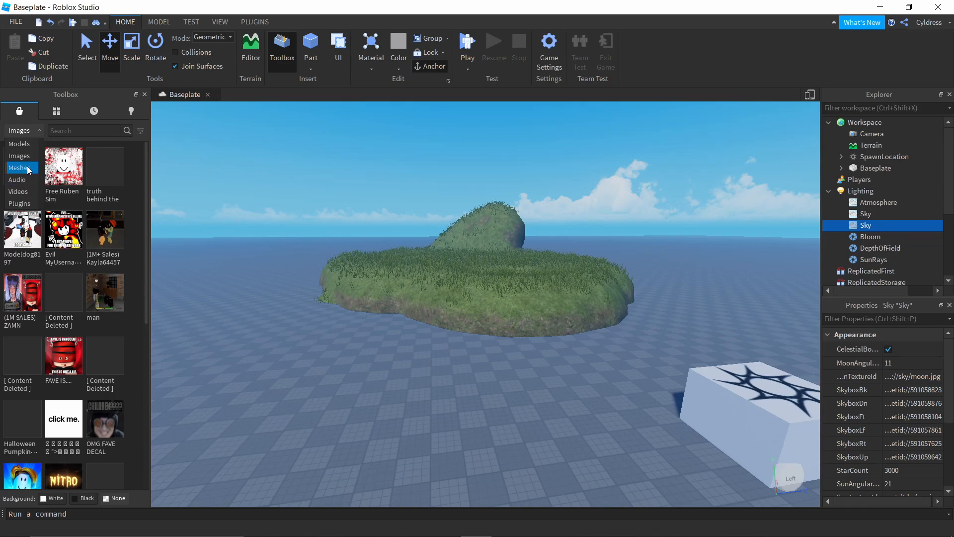
click(27, 169)
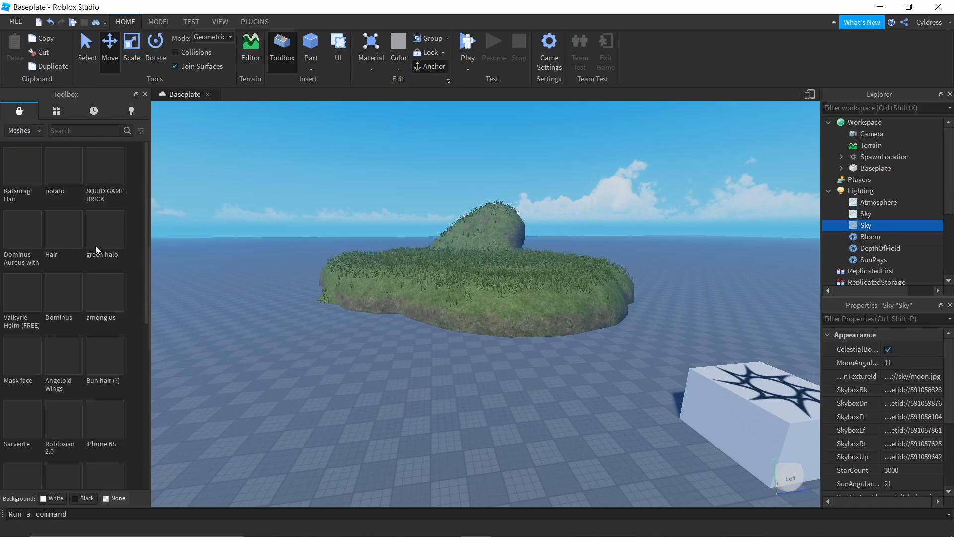
Try out the Meshes/red hair mesh on an empty area of the baseplate, and remove it again.
right_drag(355, 320, 355, 320)
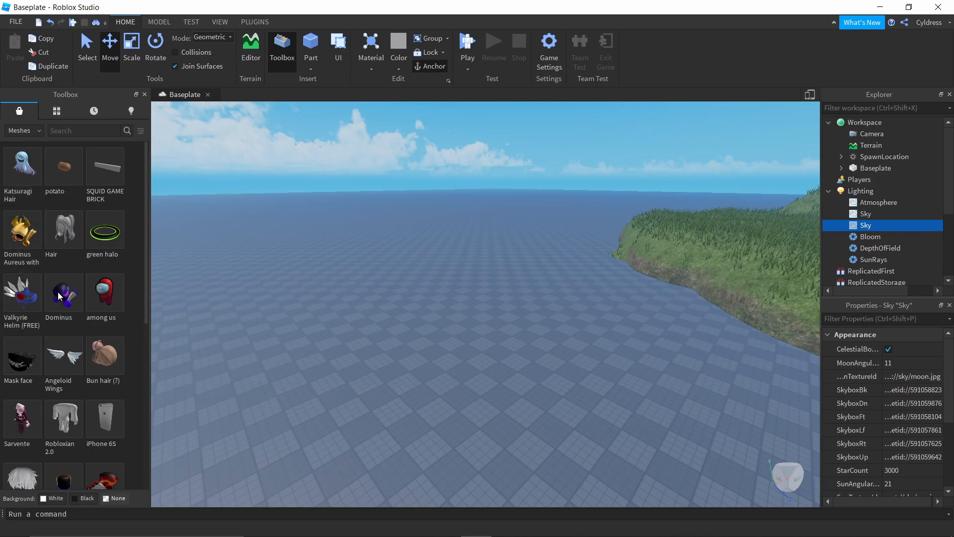
right_drag(464, 347, 375, 315)
right_drag(427, 268, 425, 267)
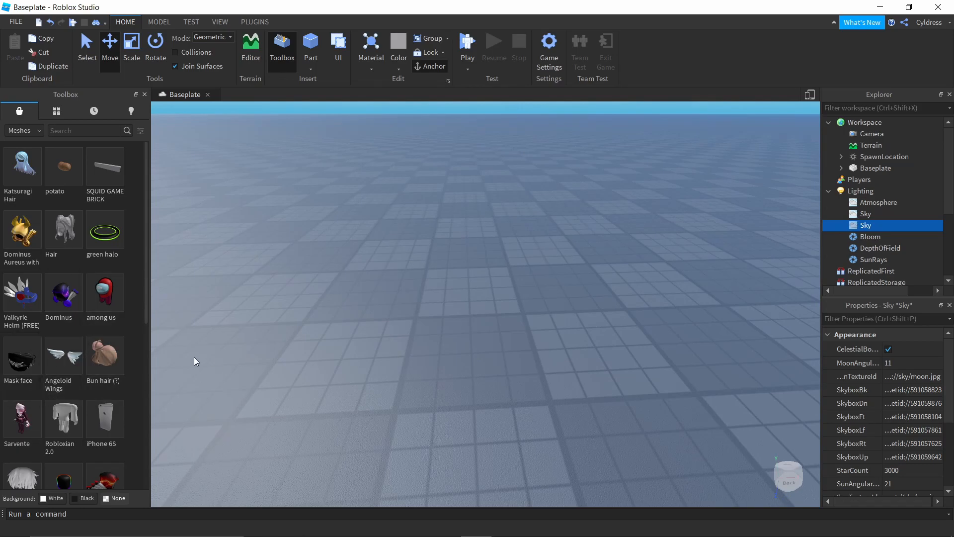
right_drag(278, 380, 277, 377)
scroll(49, 345, down, 3)
click(18, 333)
key(f)
right_drag(454, 335, 458, 332)
right_drag(541, 279, 539, 293)
scroll(541, 281, up, 5)
scroll(541, 280, down, 6)
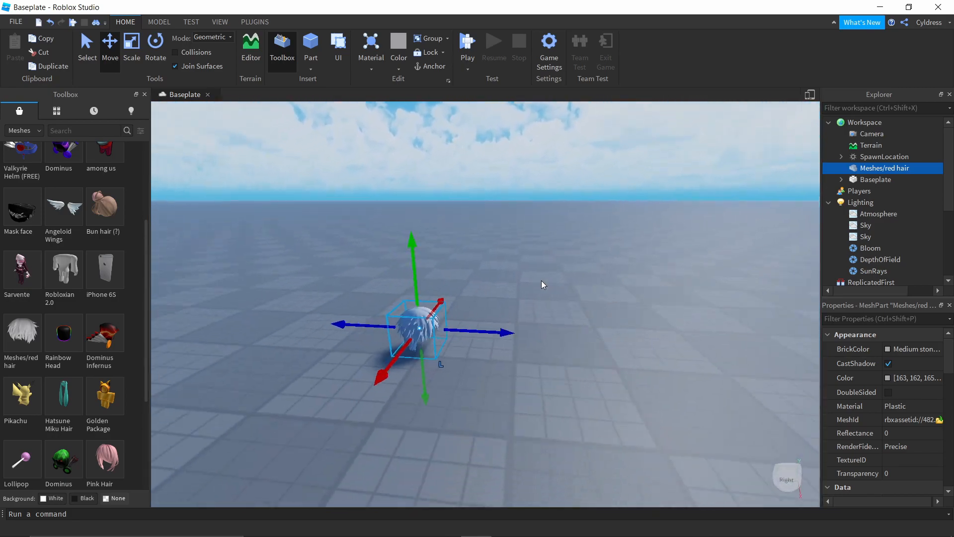
scroll(541, 280, up, 4)
scroll(541, 281, down, 5)
scroll(541, 279, up, 3)
scroll(541, 280, up, 4)
scroll(541, 279, down, 4)
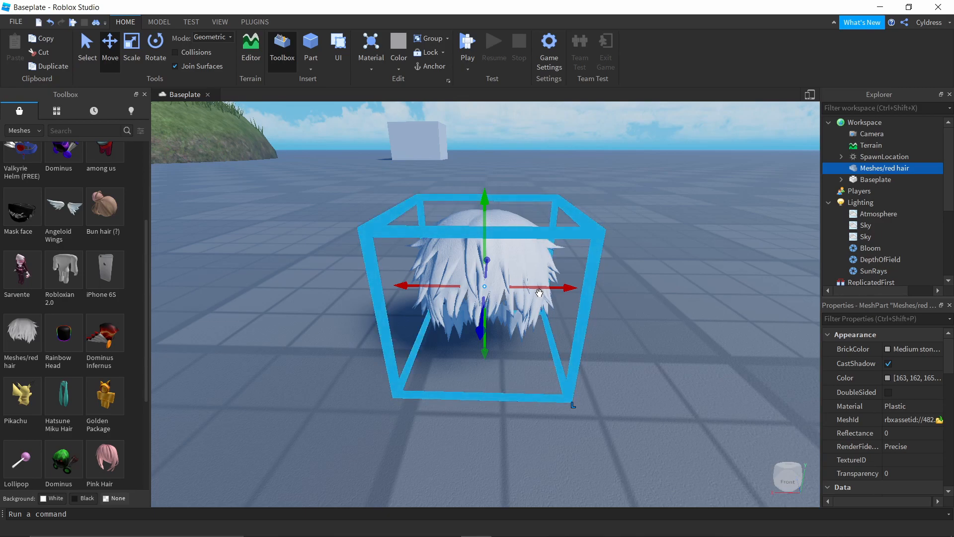
key(Delete)
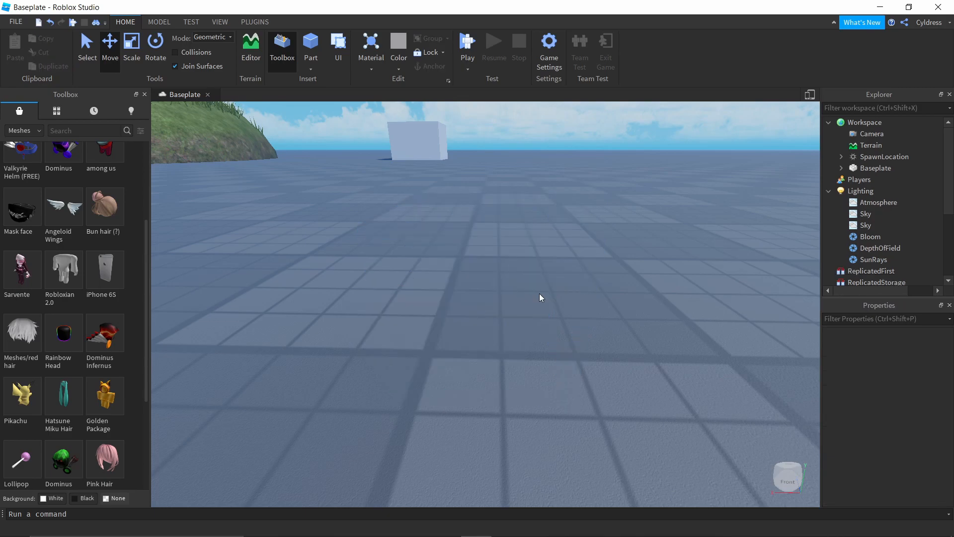
Show the Toolbox's Audio category and switch on to the Videos category.
click(23, 130)
click(26, 178)
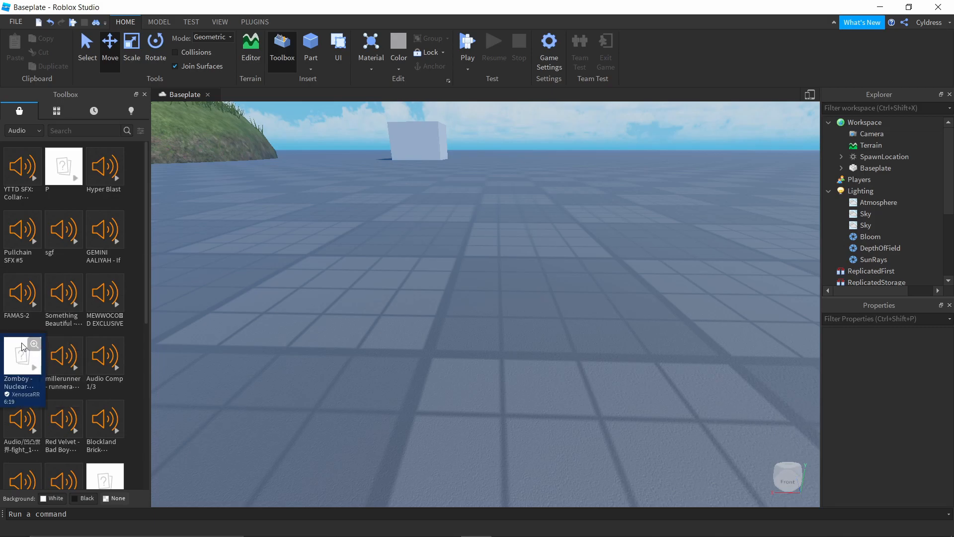
click(19, 130)
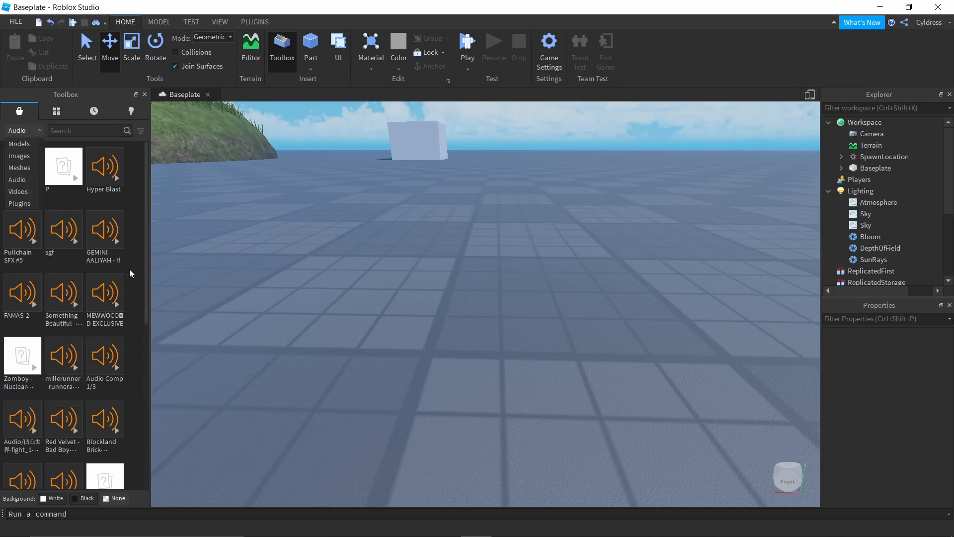
click(24, 192)
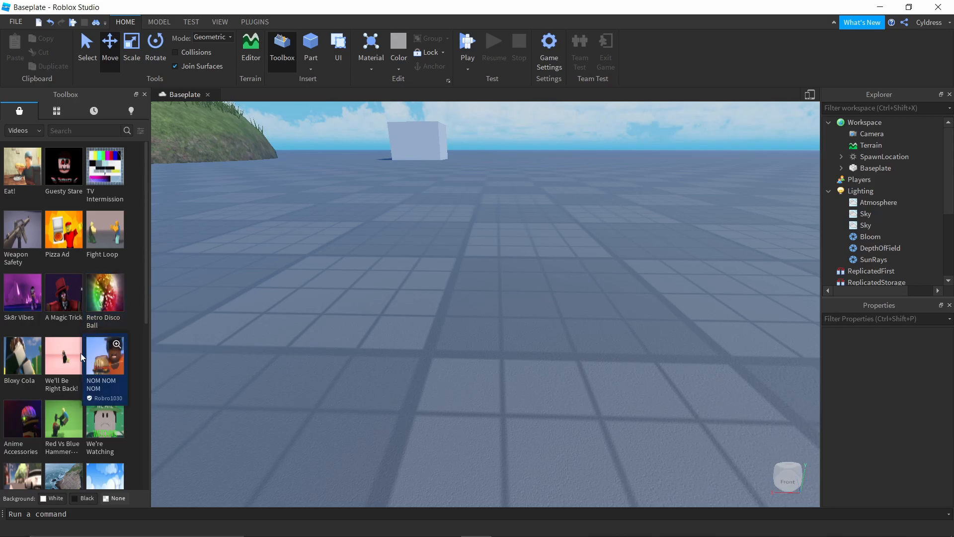
Insert the Bloxy Cola video into the workspace and delete it again.
click(18, 357)
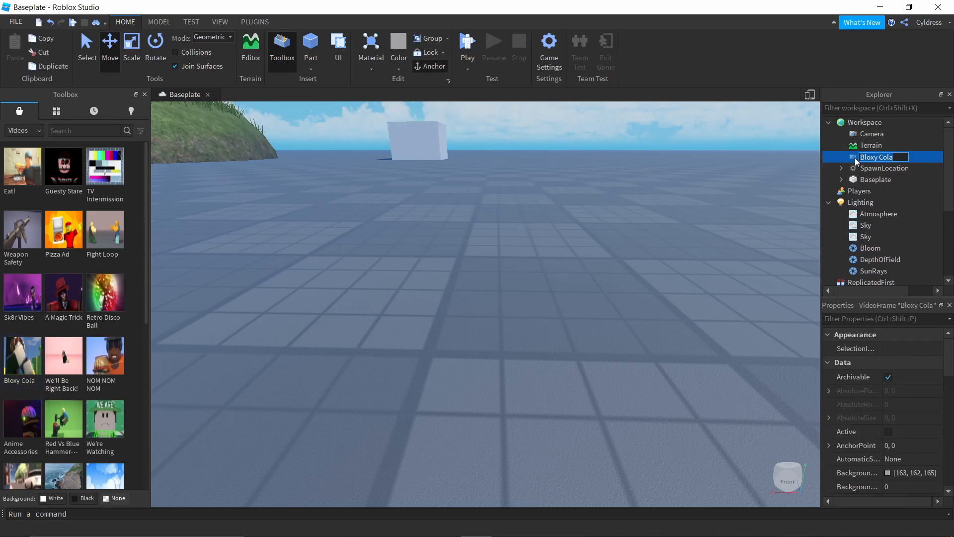
right_click(856, 158)
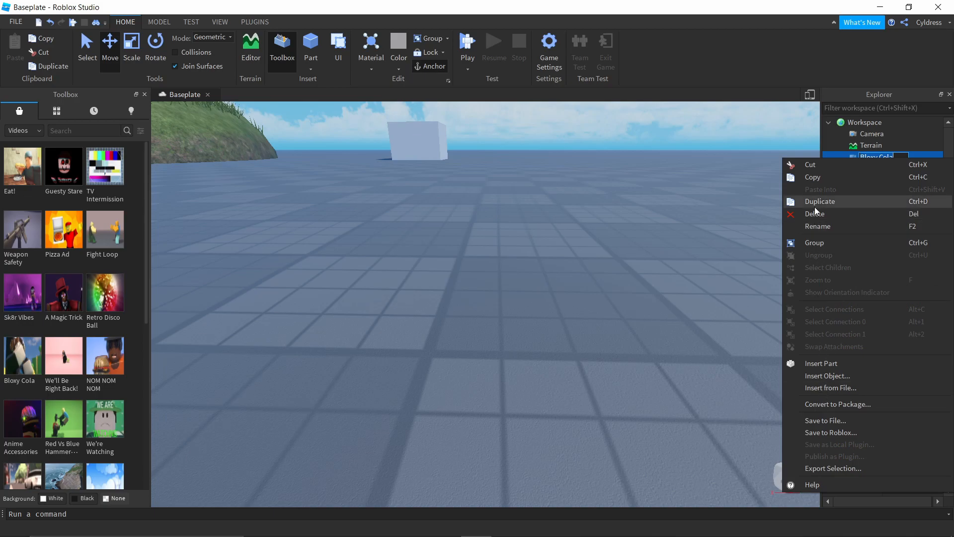
click(815, 223)
key(Delete)
Look through the video assets offered in the Toolbox.
click(17, 130)
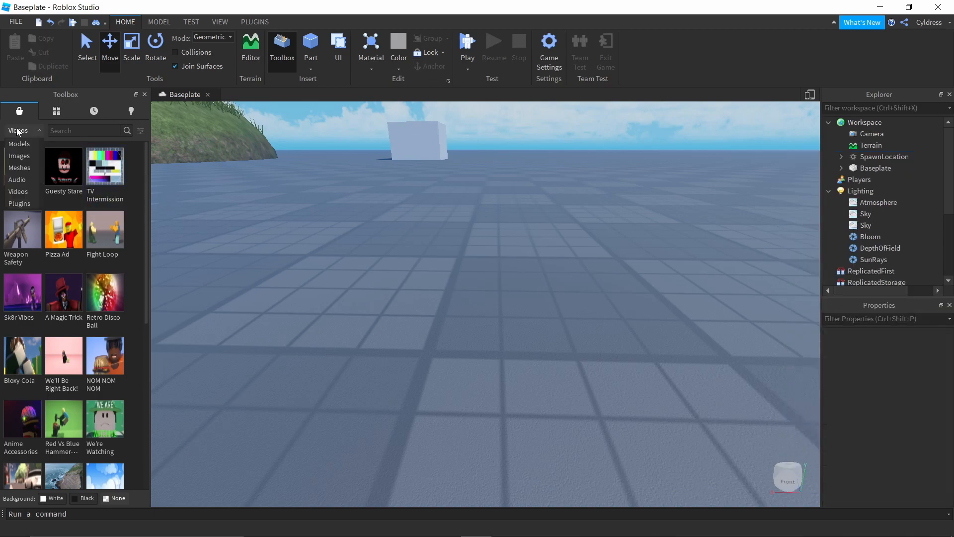
click(17, 130)
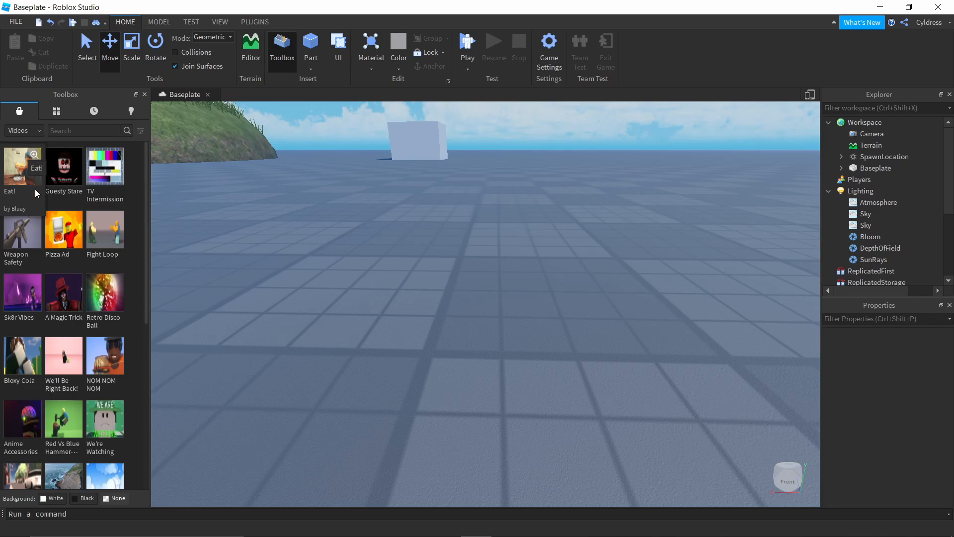
scroll(91, 346, down, 3)
scroll(91, 346, down, 3)
scroll(96, 320, up, 6)
Switch the Toolbox category to Plugins and check the tools of the plugins already installed in Studio.
click(13, 130)
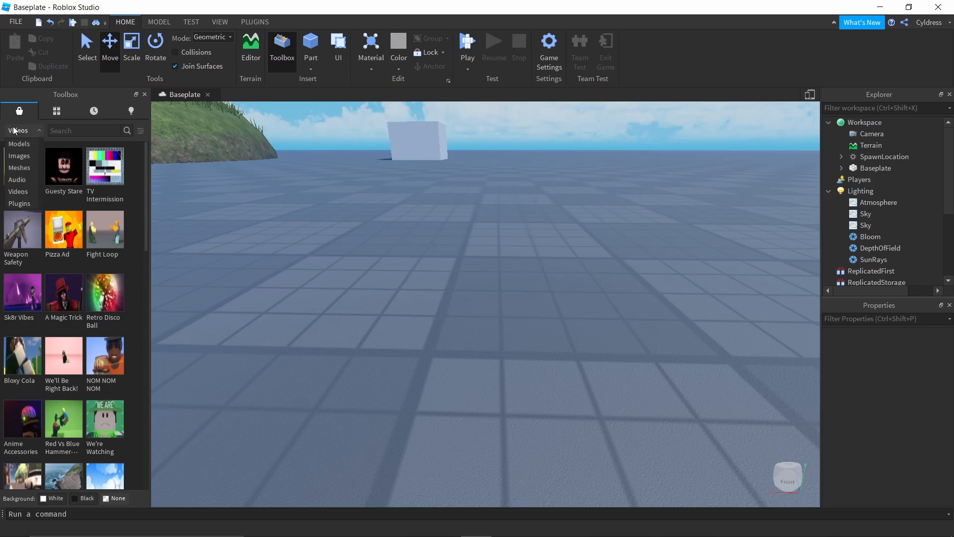
click(20, 204)
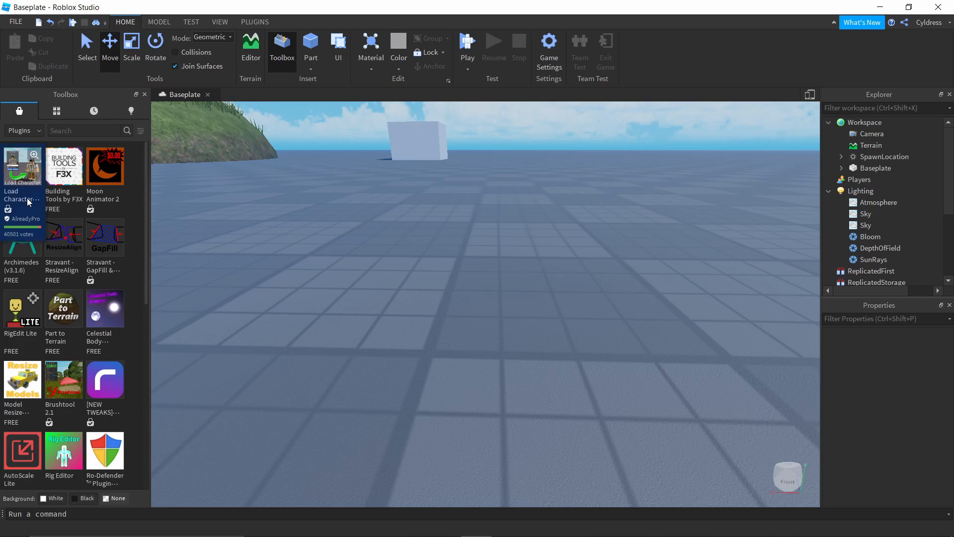
click(254, 22)
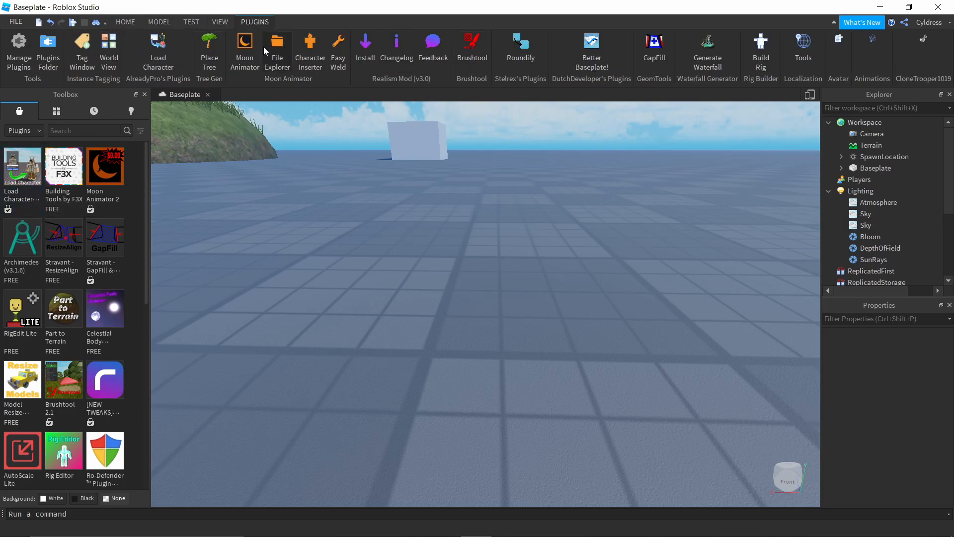
click(124, 22)
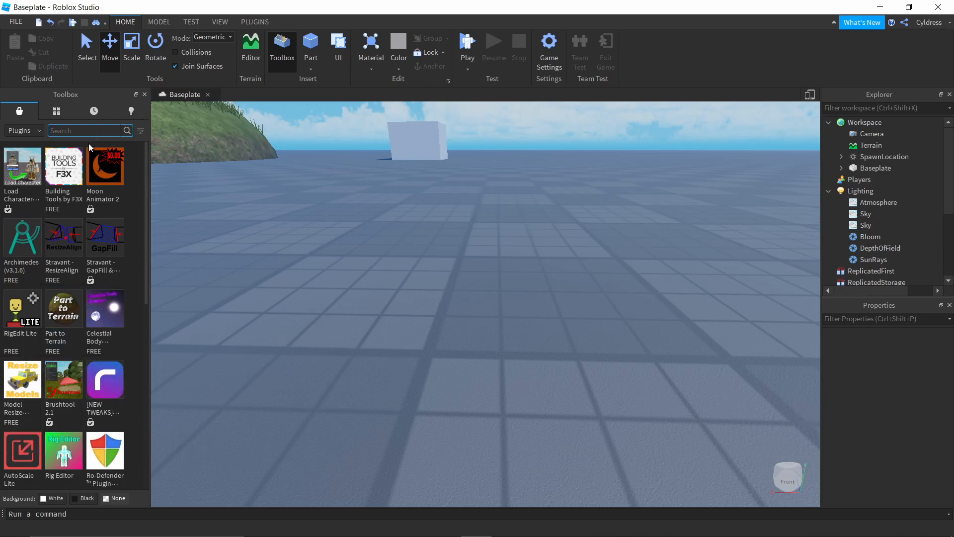
Open the Inventory section of the Toolbox to show the account's own models.
click(18, 129)
click(58, 109)
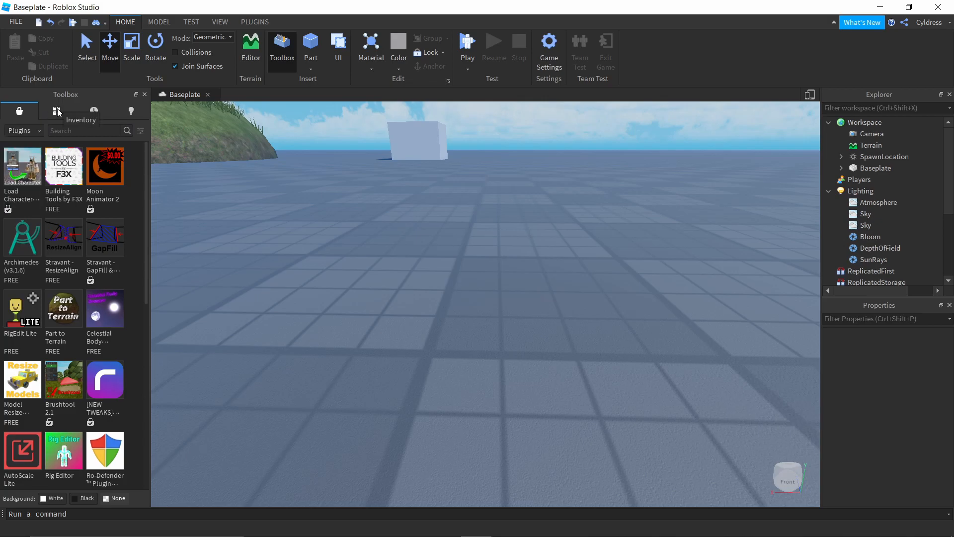
click(58, 110)
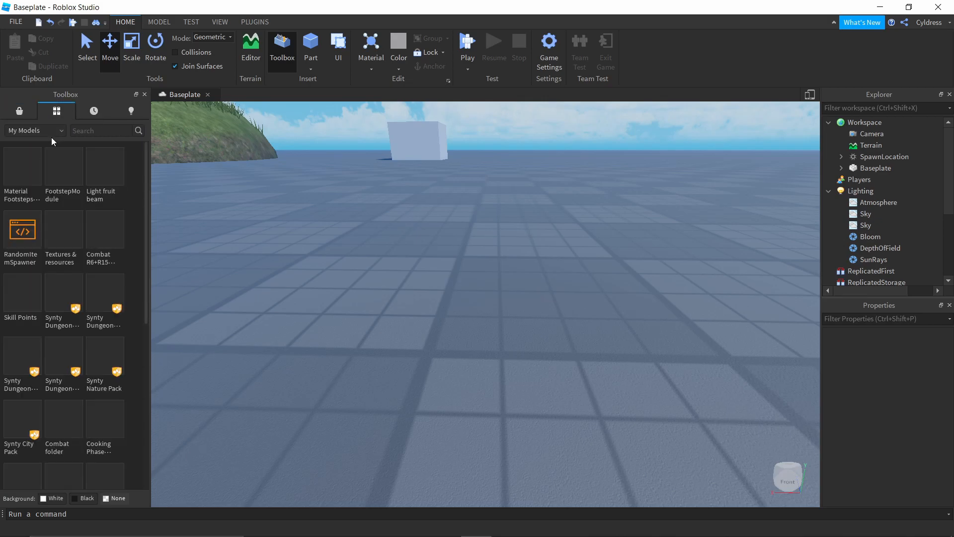
Switch the inventory category to My Animations and back to My Models, and display the list of inventory categories again.
click(52, 133)
click(52, 133)
click(52, 133)
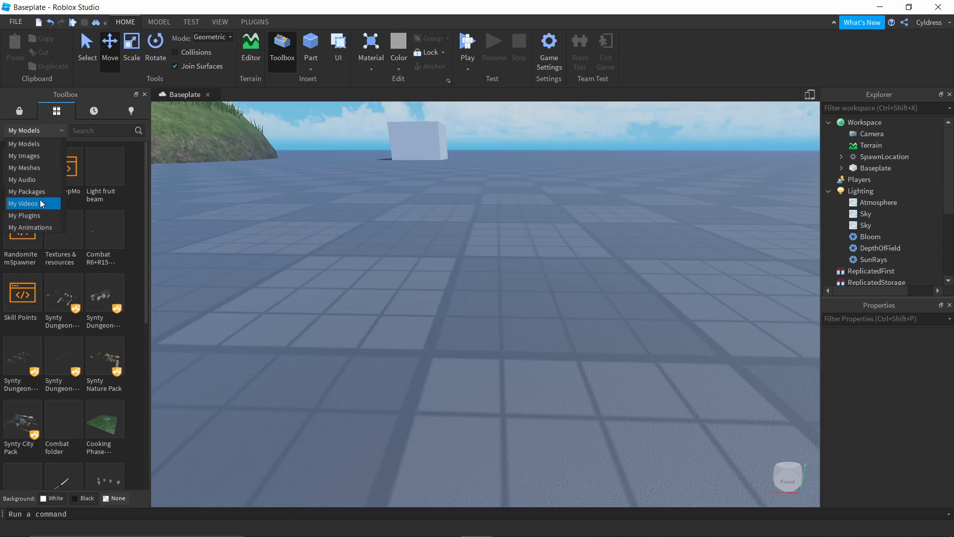
click(34, 229)
click(55, 131)
click(40, 148)
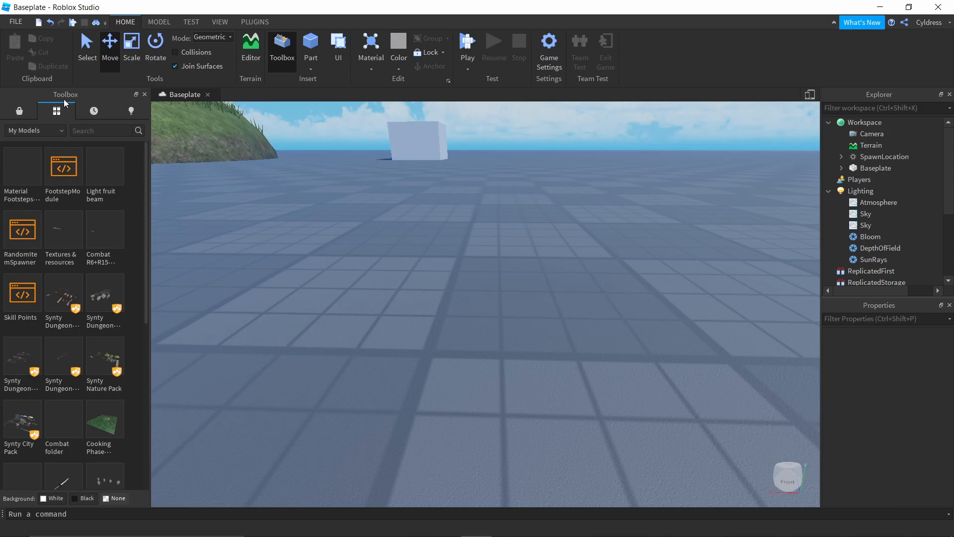
click(31, 130)
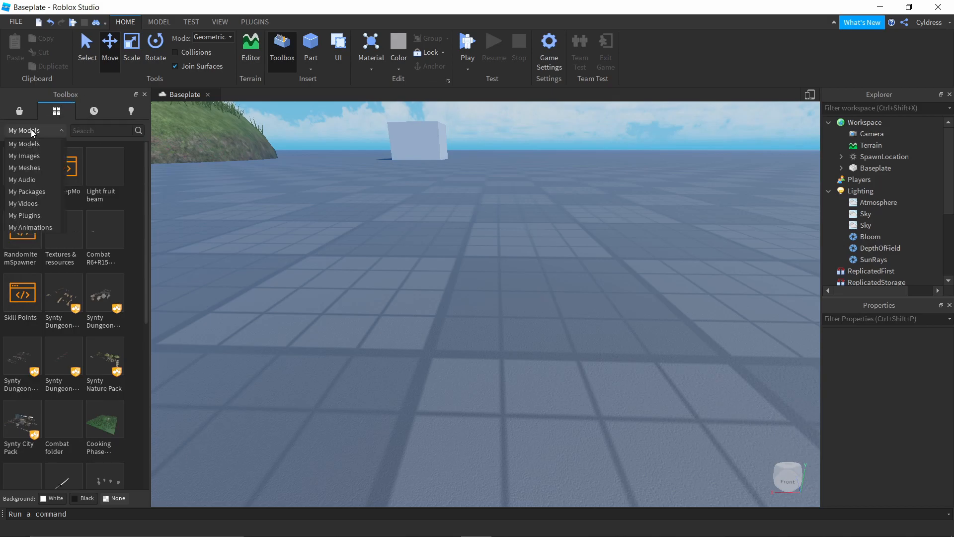
Switch the inventory category to My Packages and bring up the list of inventory categories again.
click(21, 189)
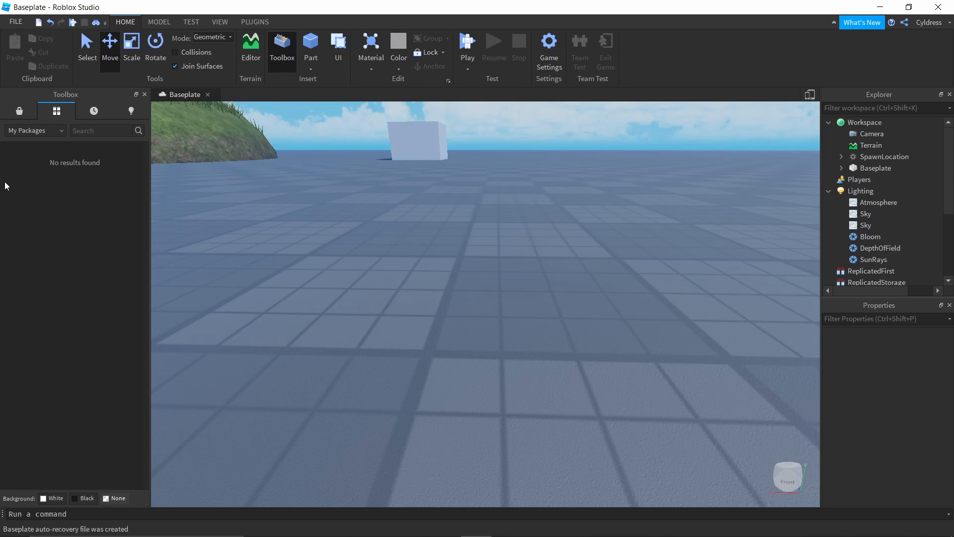
click(40, 126)
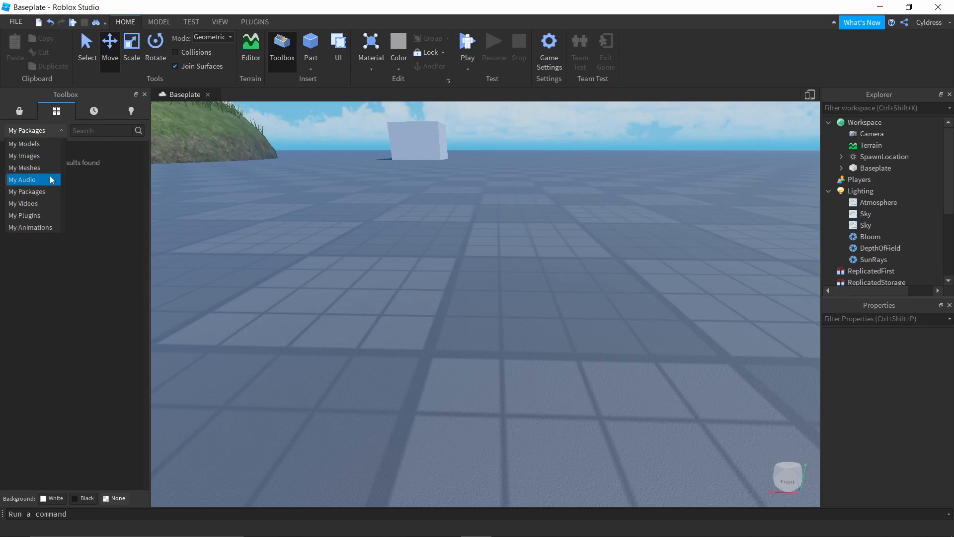
click(93, 114)
Look through the recently used models in the Toolbox and display the list of recent asset categories.
click(93, 112)
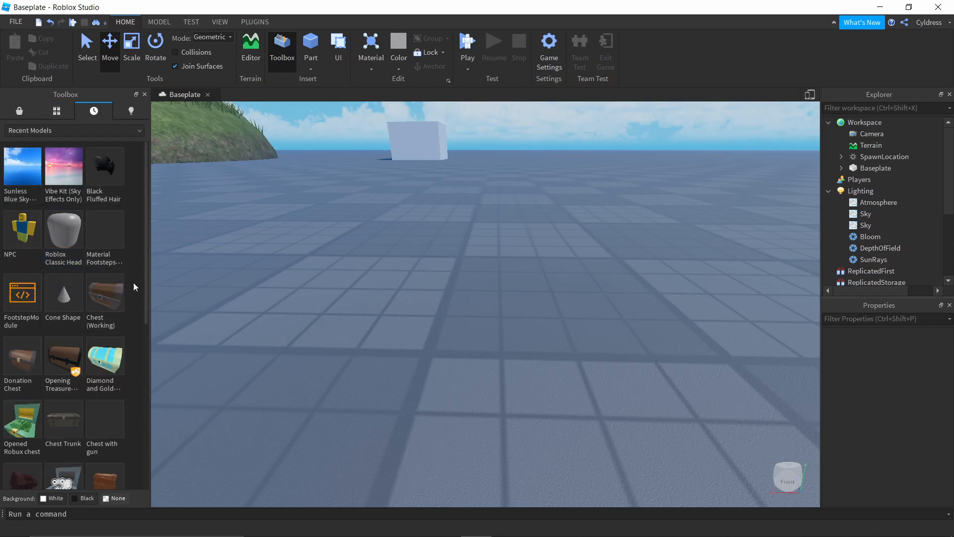
scroll(99, 311, down, 5)
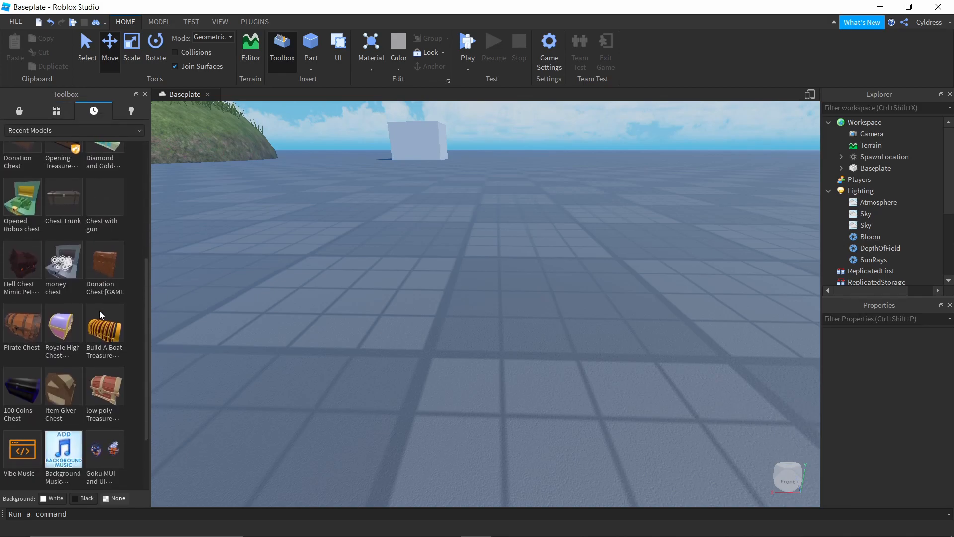
scroll(99, 311, down, 2)
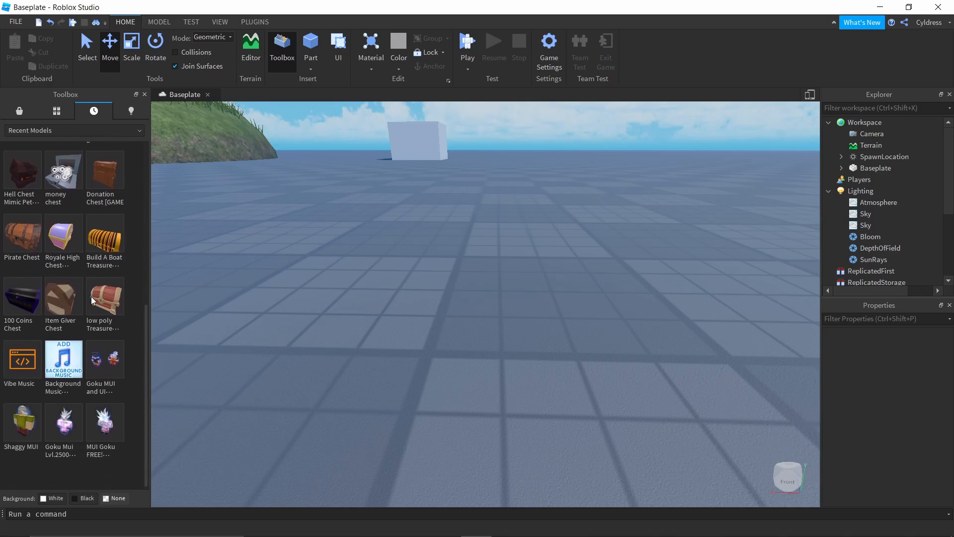
mouse_move(58, 388)
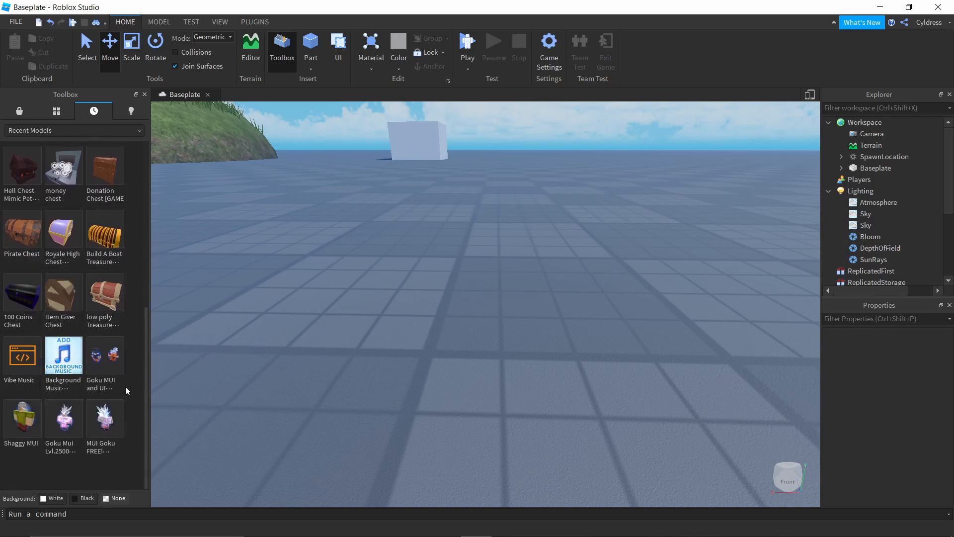
click(58, 127)
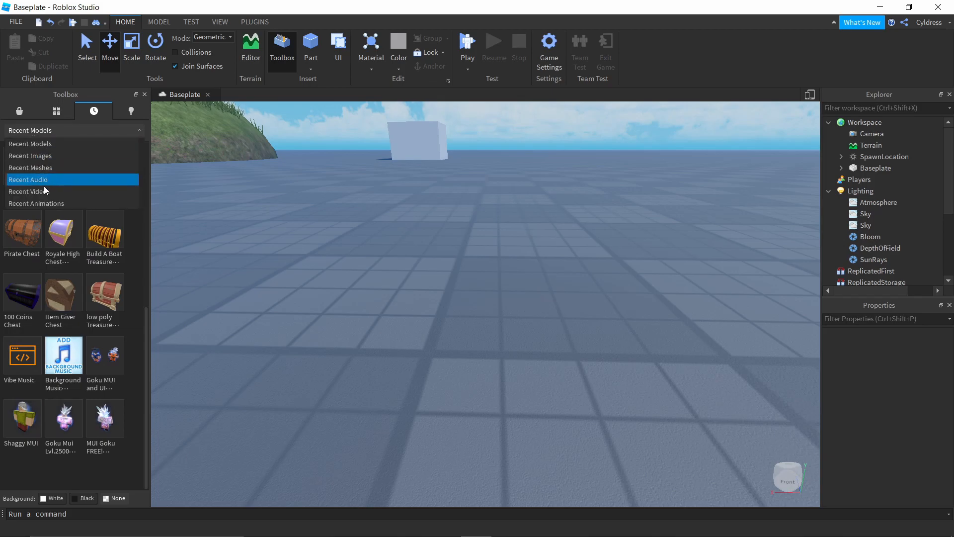
Browse the account's own created models in the Toolbox, switch that section to Audio, and close the Toolbox.
click(132, 109)
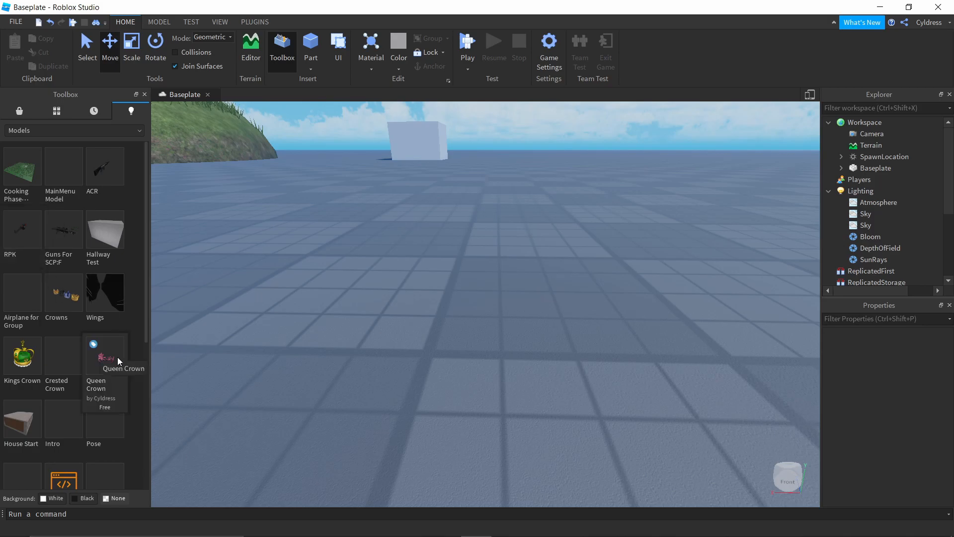
scroll(58, 288, down, 8)
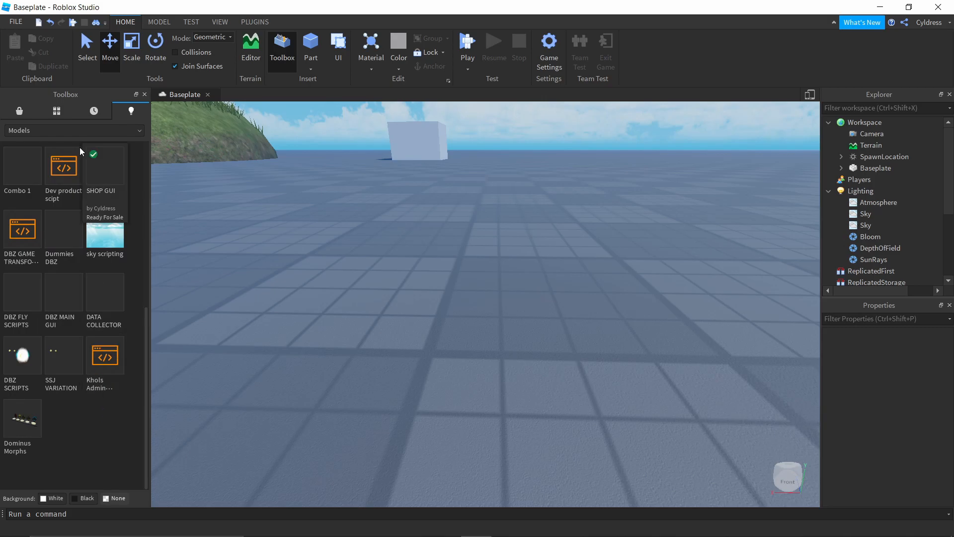
click(73, 134)
click(67, 159)
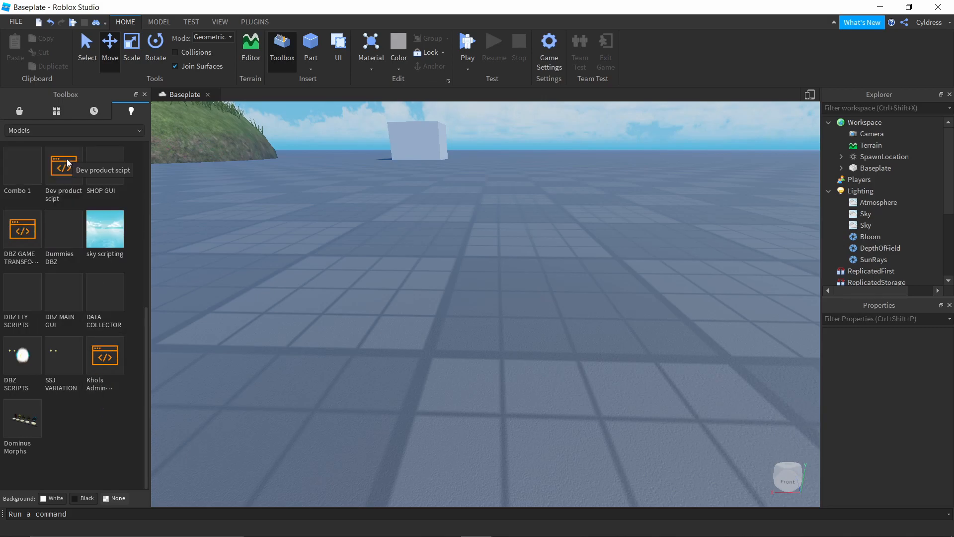
click(89, 130)
click(37, 182)
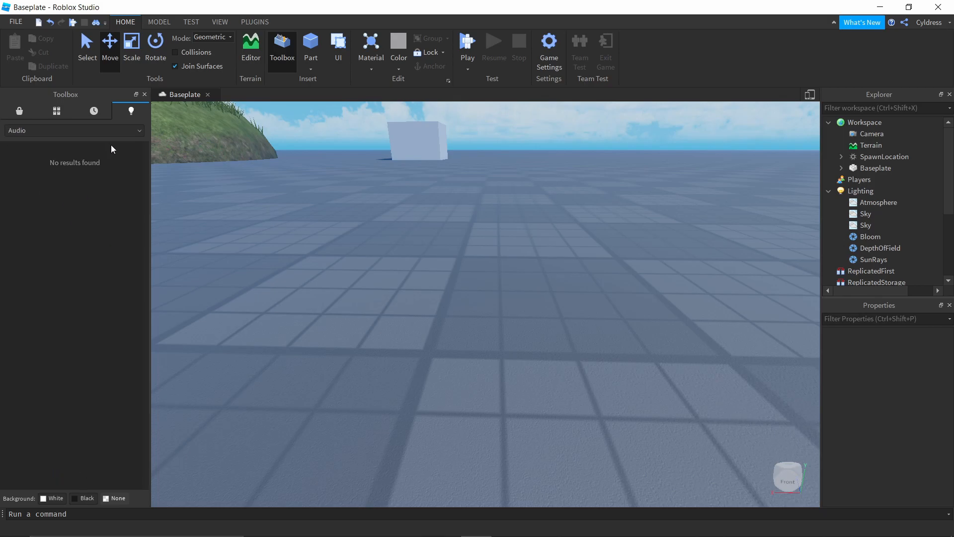
click(108, 130)
click(121, 110)
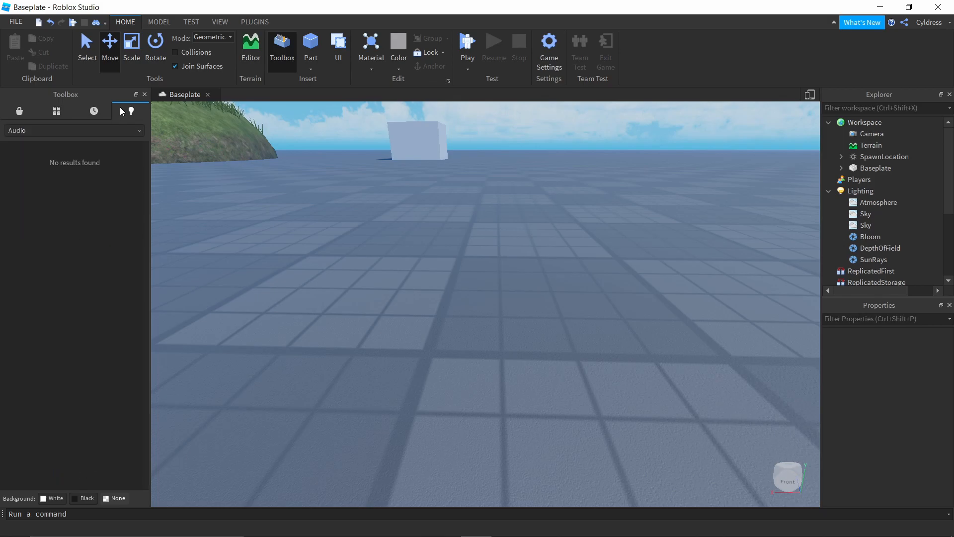
click(144, 94)
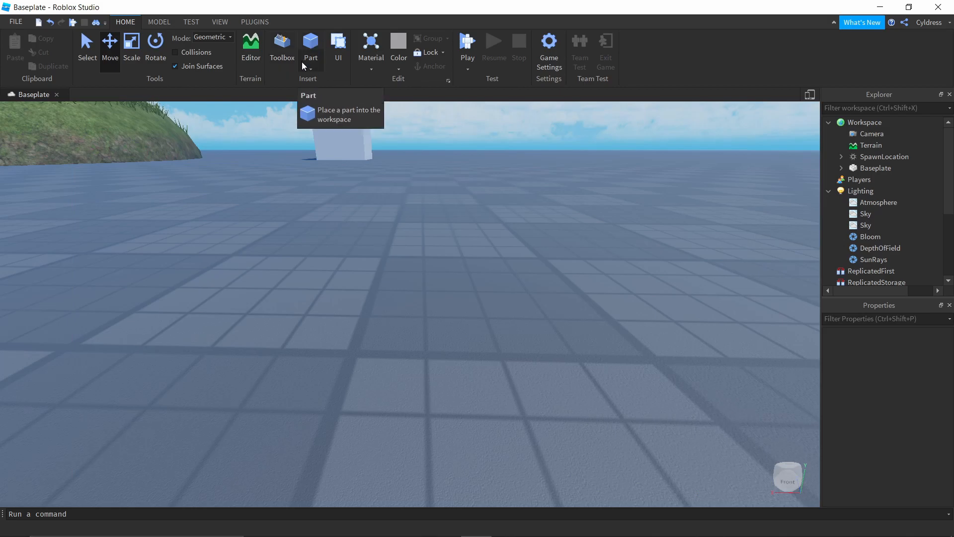
Insert a block part into the workspace and delete it again.
click(309, 44)
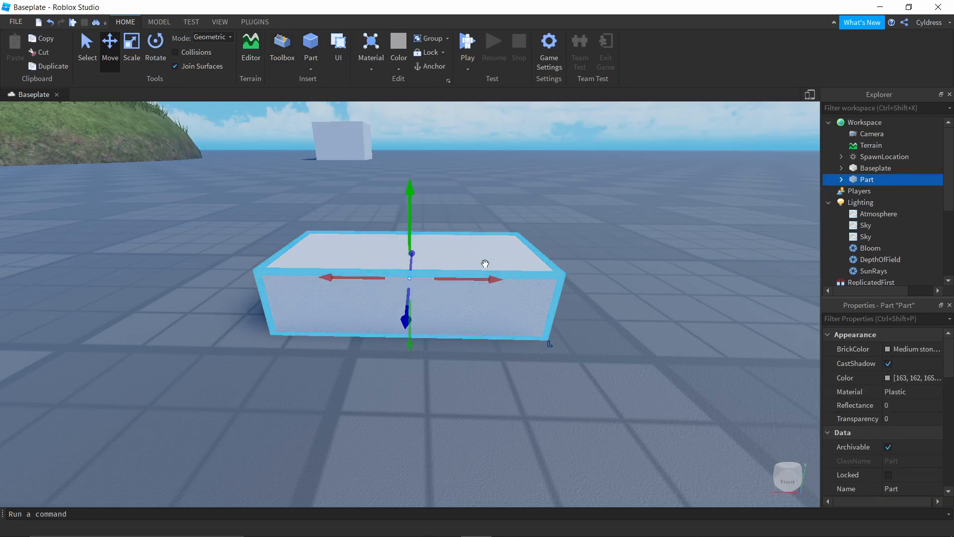
right_click(455, 247)
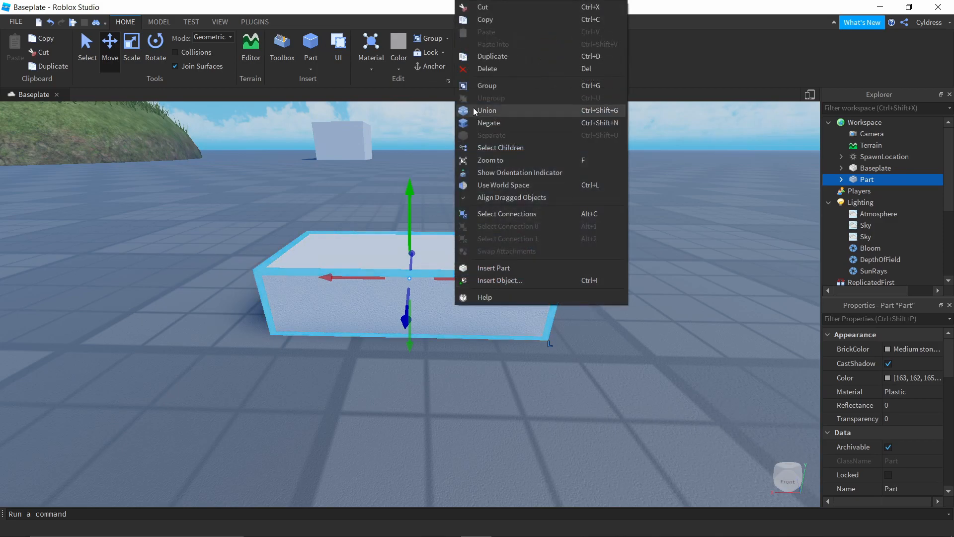
click(481, 69)
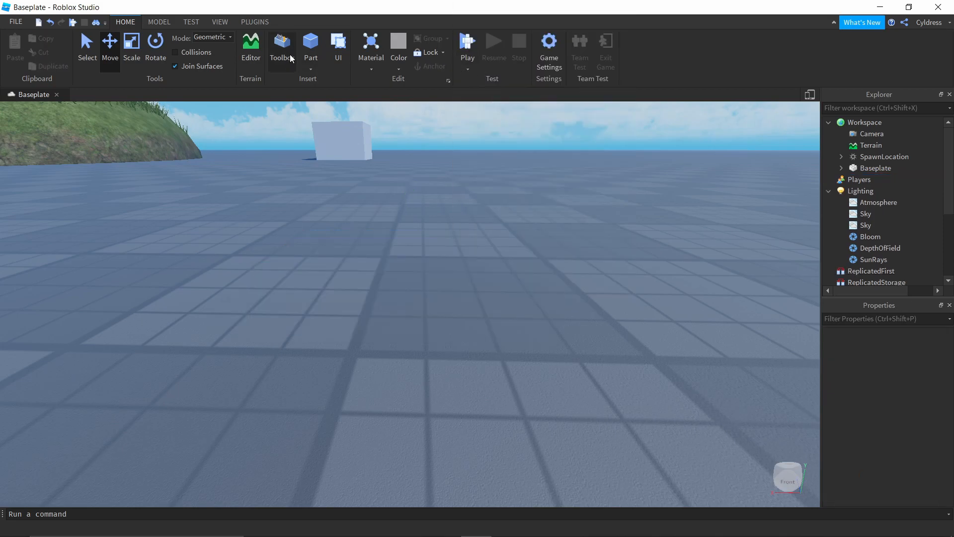
Insert a cylinder part from the available part shapes and delete it again.
click(313, 67)
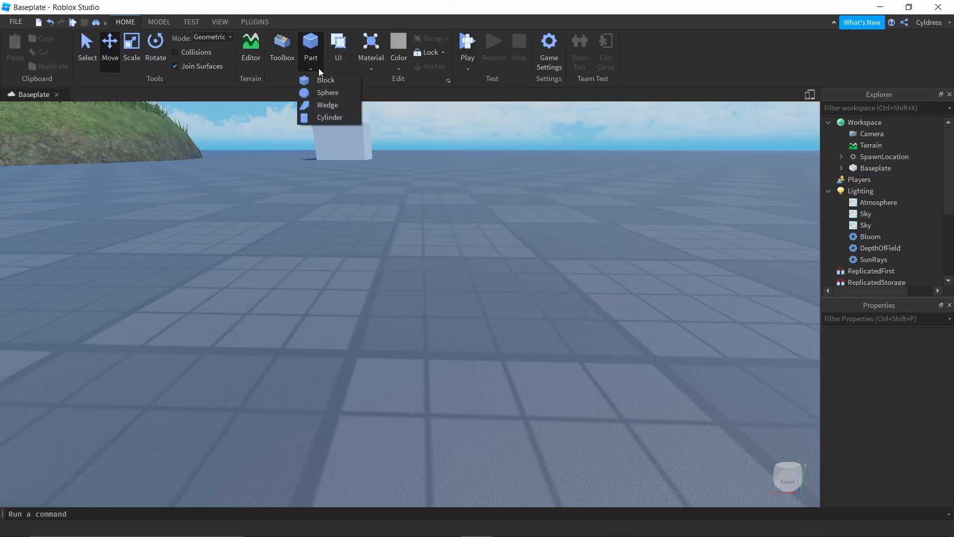
click(320, 118)
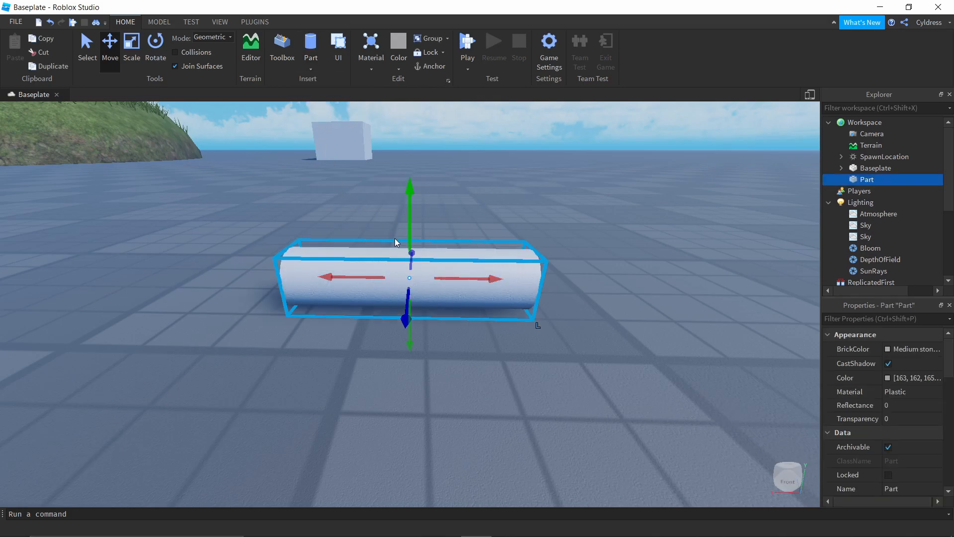
right_click(448, 267)
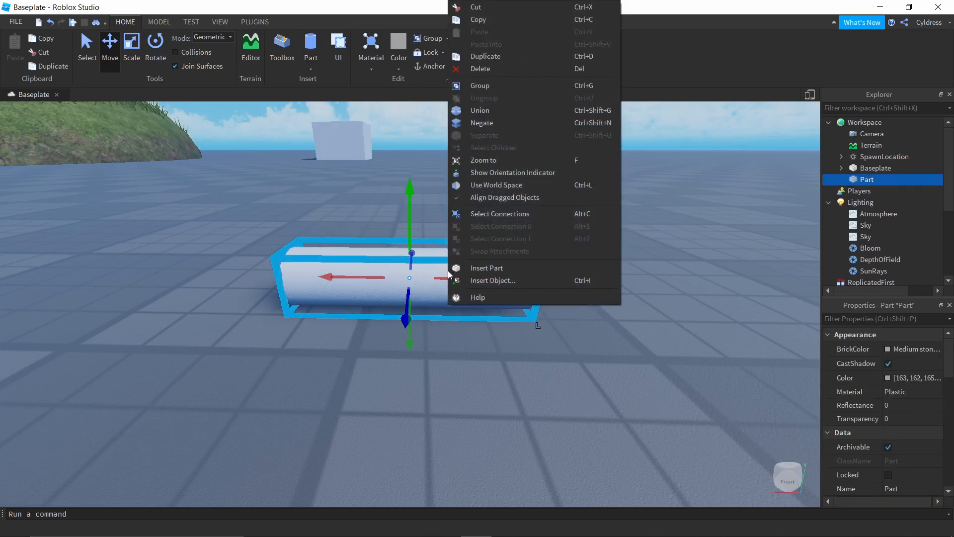
click(483, 70)
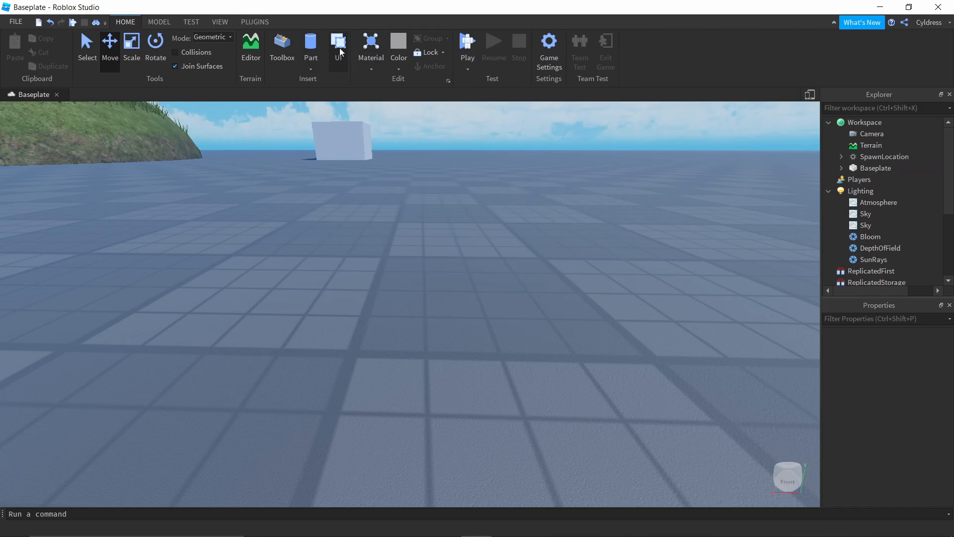
Add a ScreenGui to StarterGui and look over the interface element tools such as Frame, Text Label and Image Button.
click(340, 53)
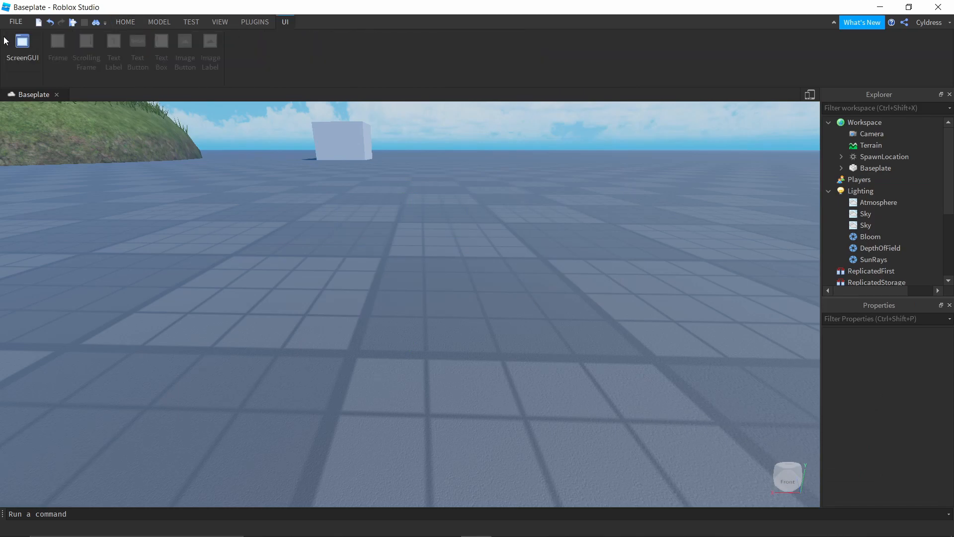
click(23, 50)
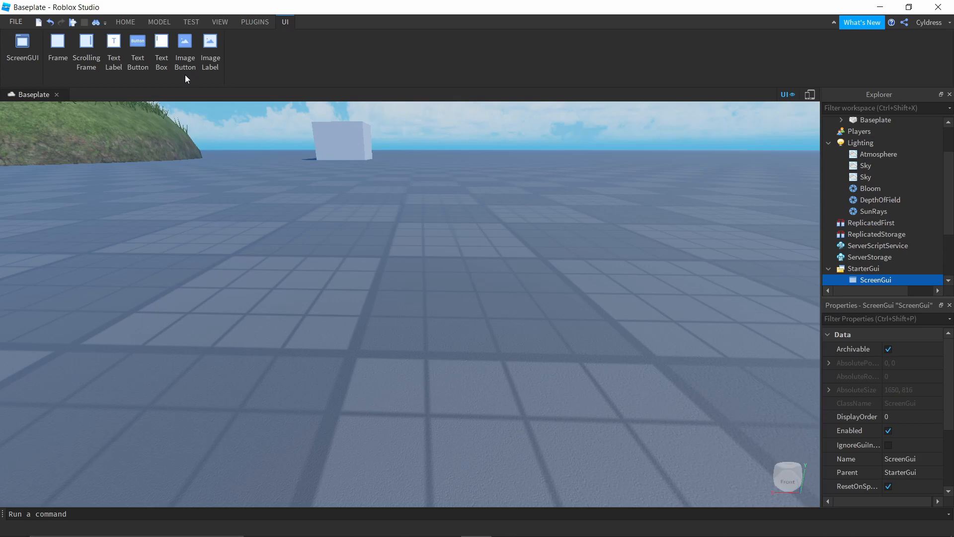
click(255, 23)
click(290, 21)
click(130, 22)
click(282, 23)
Delete the ScreenGui from StarterGui.
scroll(867, 218, down, 3)
right_click(874, 216)
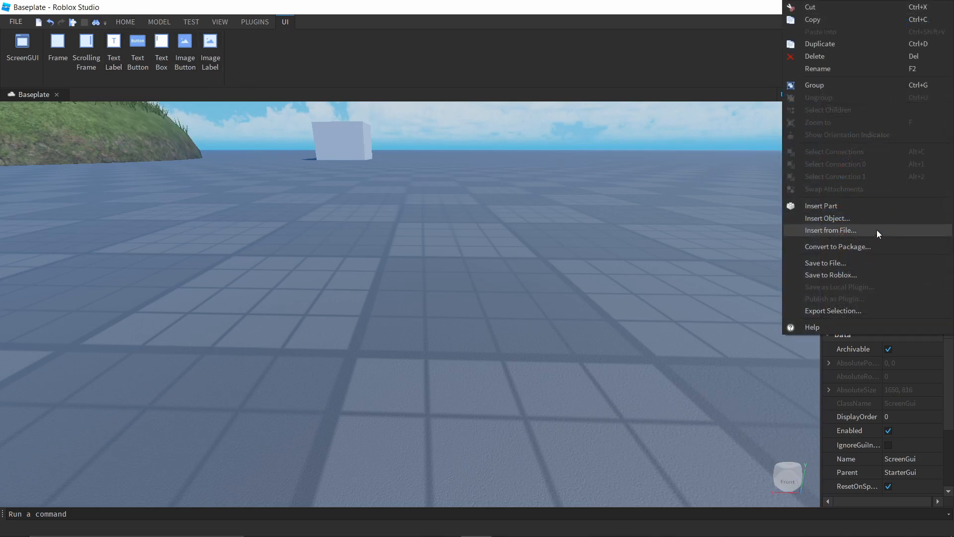
click(813, 57)
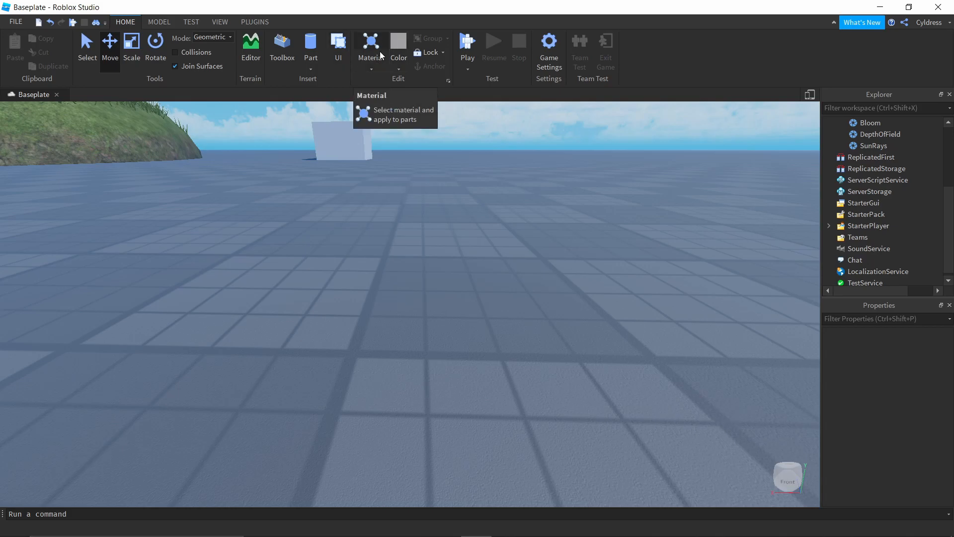
Insert a new cylinder part and move it straight up so it floats above the baseplate.
click(305, 48)
drag(411, 212, 412, 144)
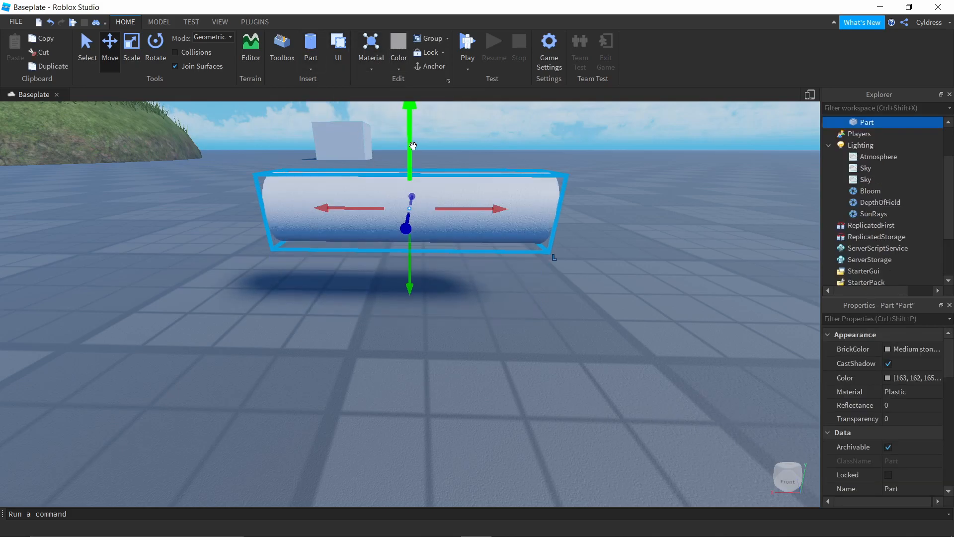
Try the Granite and Grass materials on the cylinder, and finally set its material to Corroded Metal.
click(371, 53)
click(402, 195)
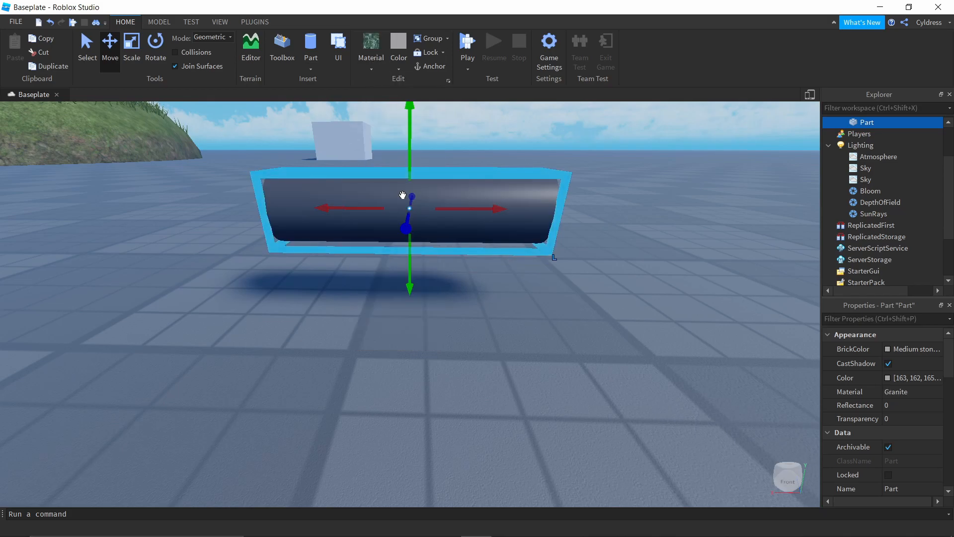
click(374, 59)
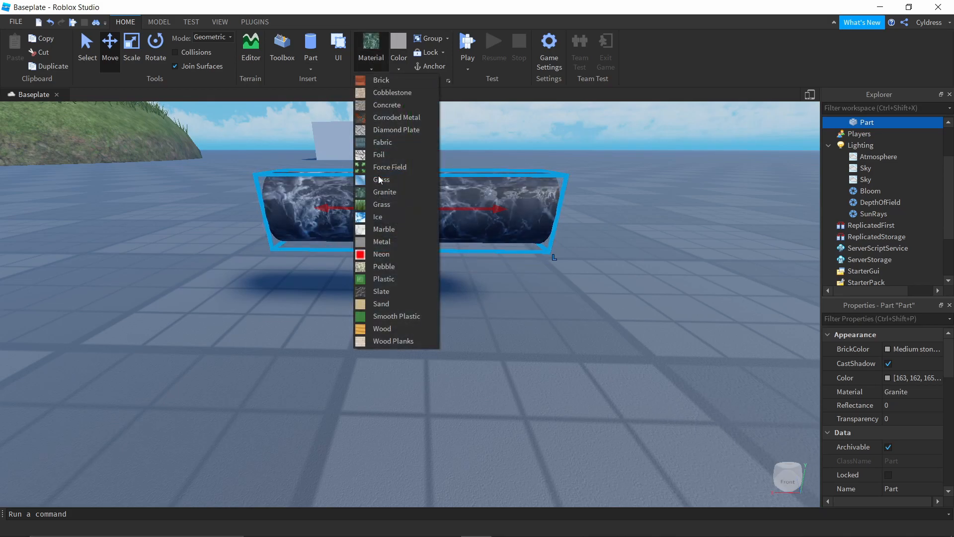
click(389, 204)
click(384, 69)
click(372, 113)
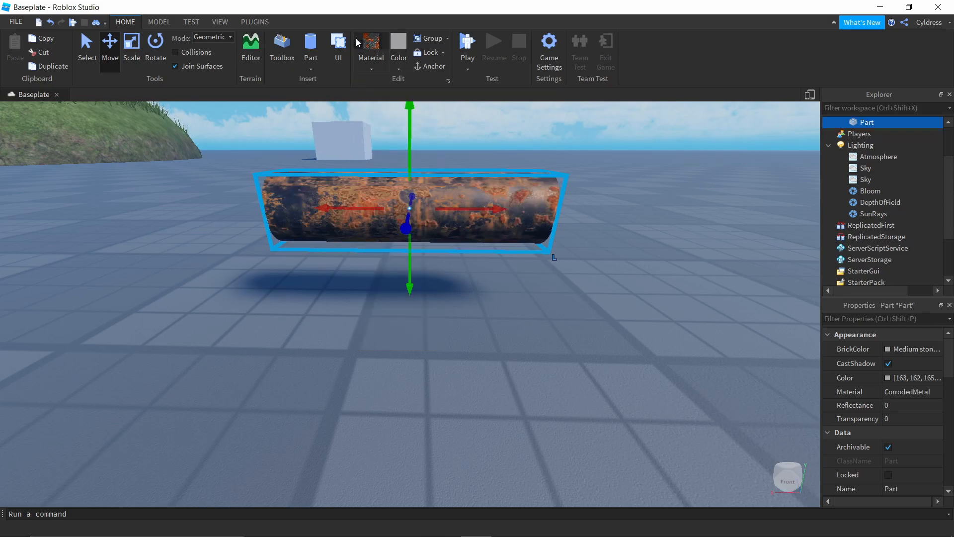
Try a light color on the cylinder, settle on Lime green, and deselect the part.
click(399, 69)
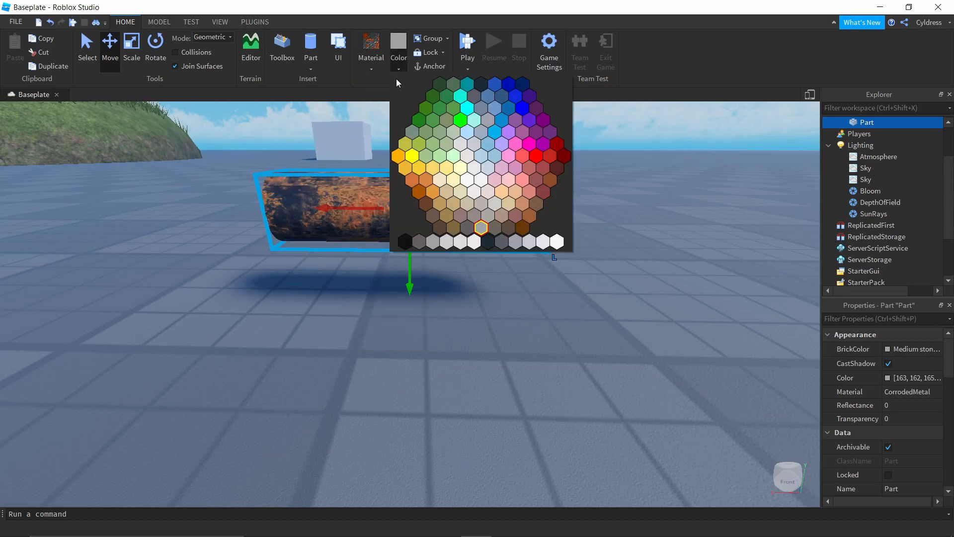
click(490, 132)
click(400, 70)
click(459, 121)
click(473, 141)
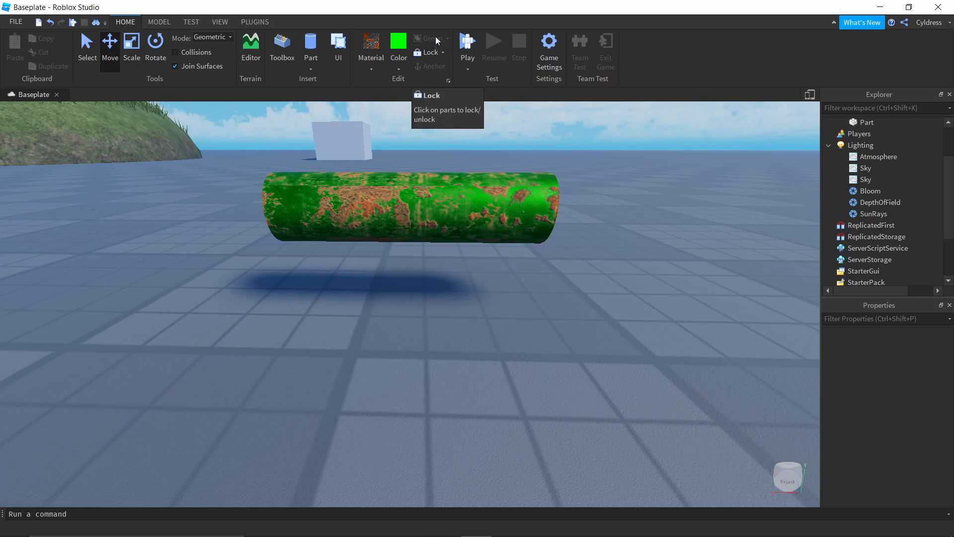
Anchor the green cylinder and check its Anchored property under the Part properties.
click(428, 215)
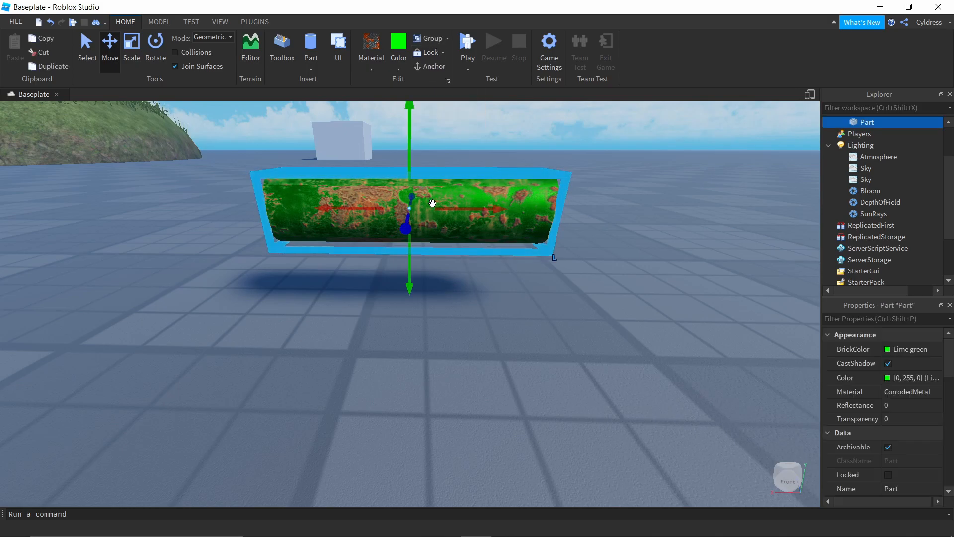
click(439, 69)
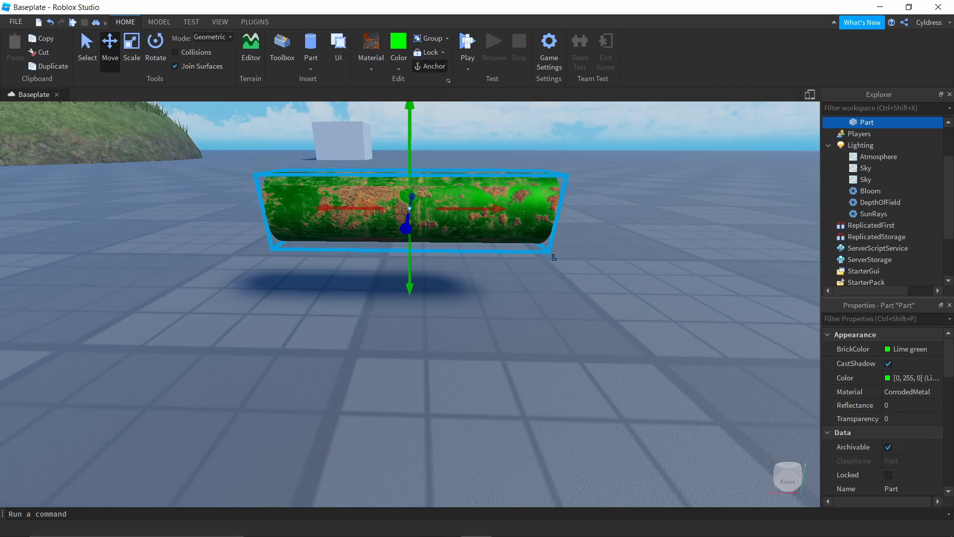
scroll(884, 400, down, 8)
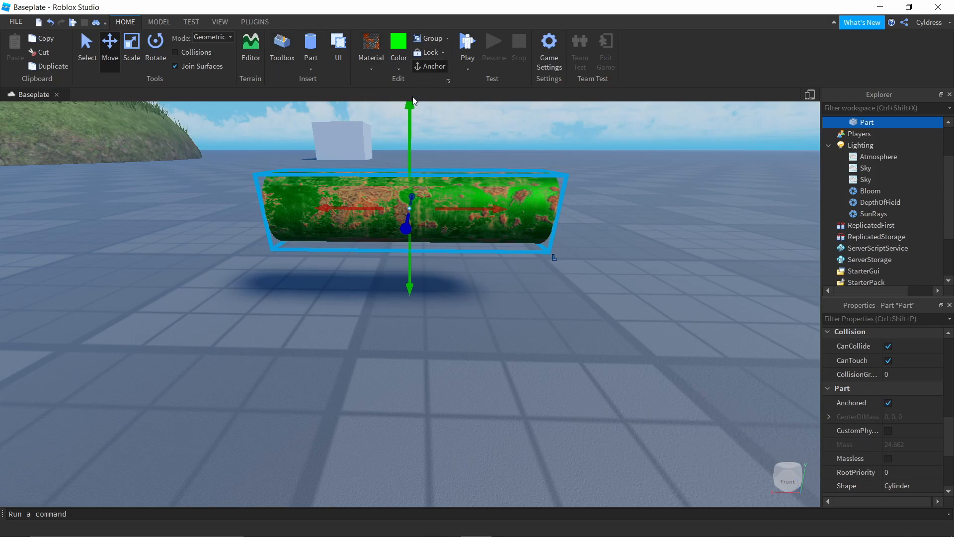
Try the Lock Tool on the green corroded-metal cylinder and reselect the part.
click(442, 53)
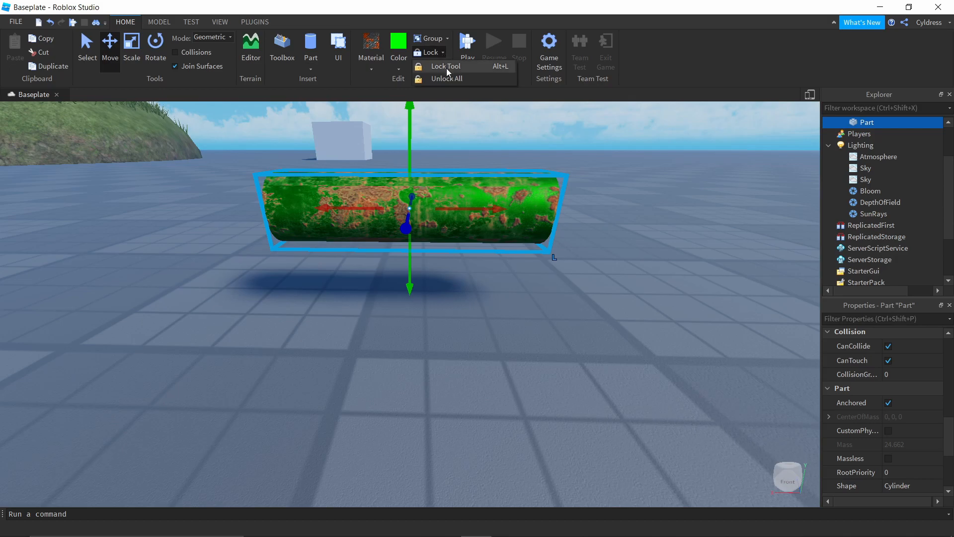
click(447, 68)
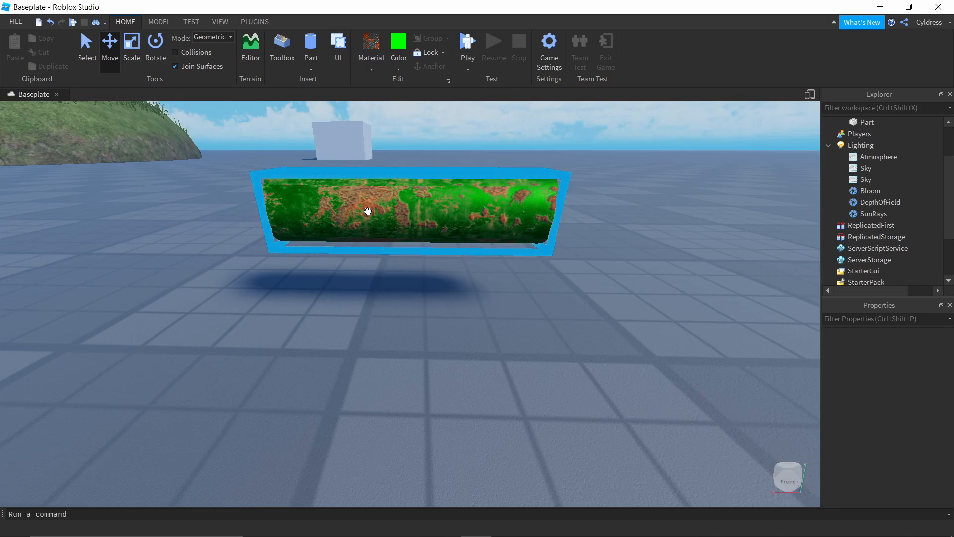
click(457, 188)
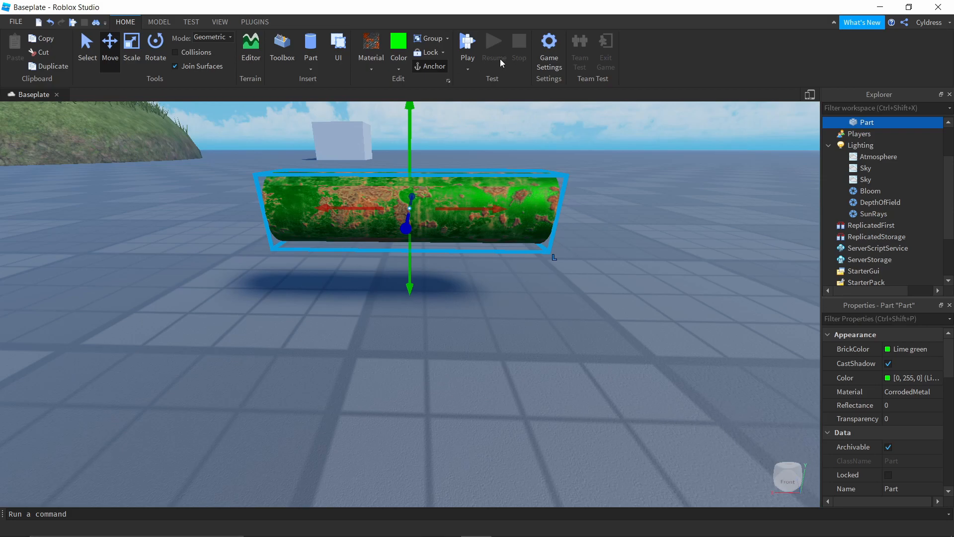
Examine the available play-test modes and try the Play option.
click(468, 67)
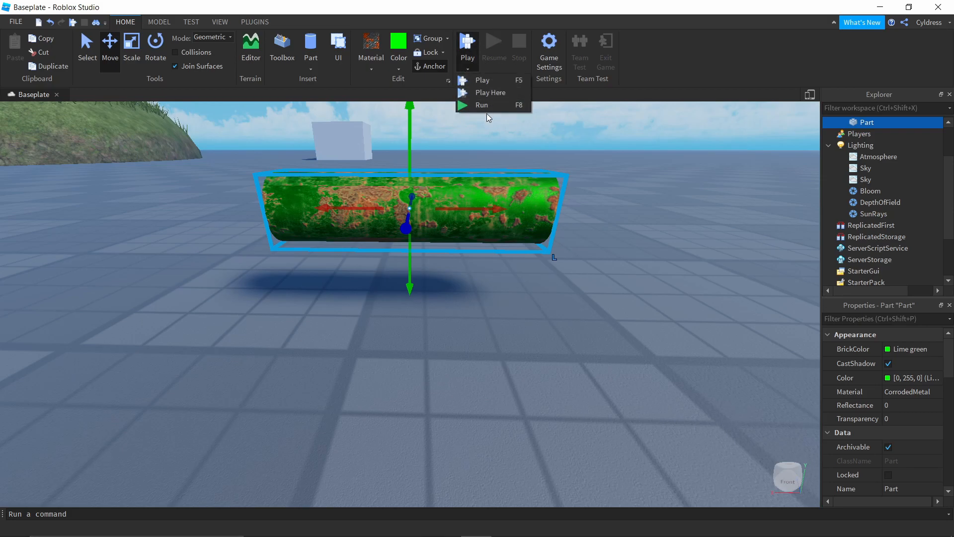
click(477, 80)
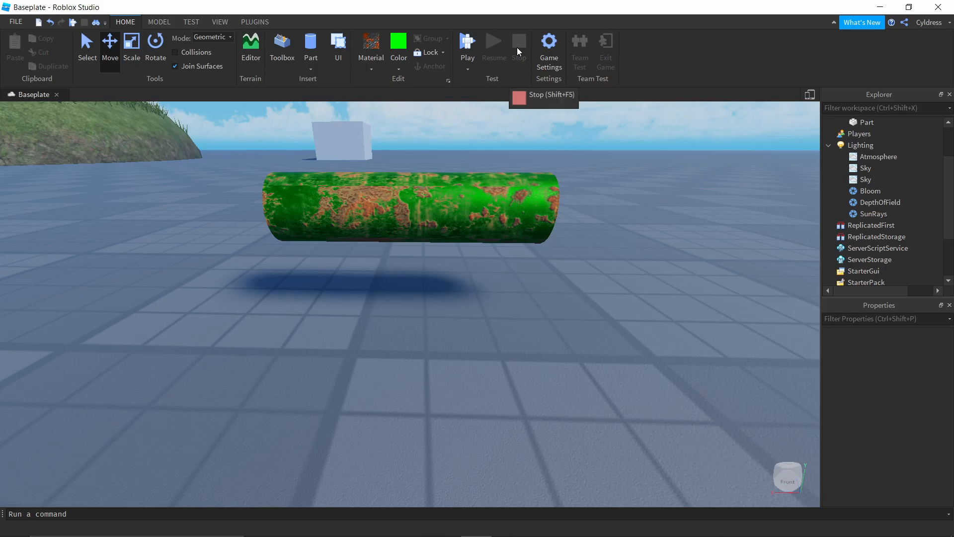
Save the place as Untitled Game with the default basic info so that Game Settings can be accessed.
click(551, 38)
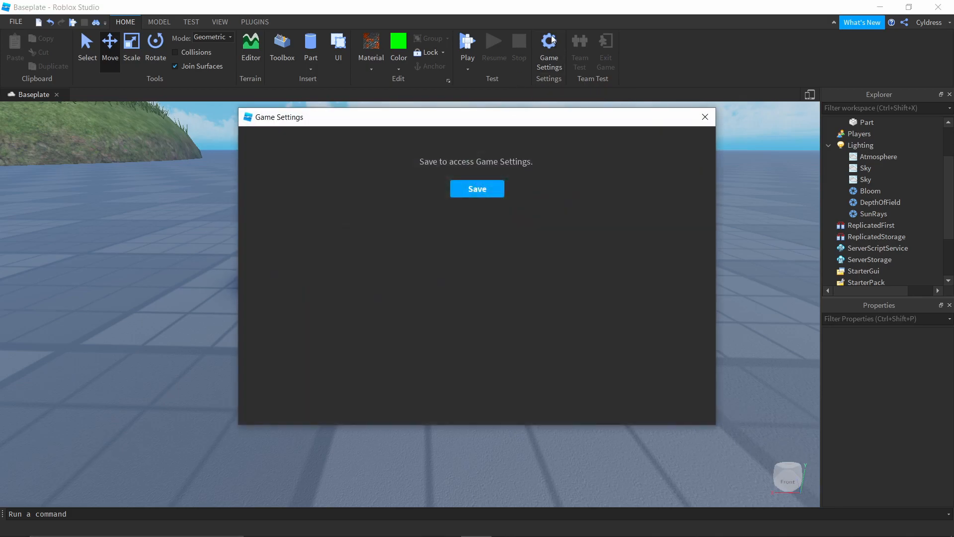
click(486, 192)
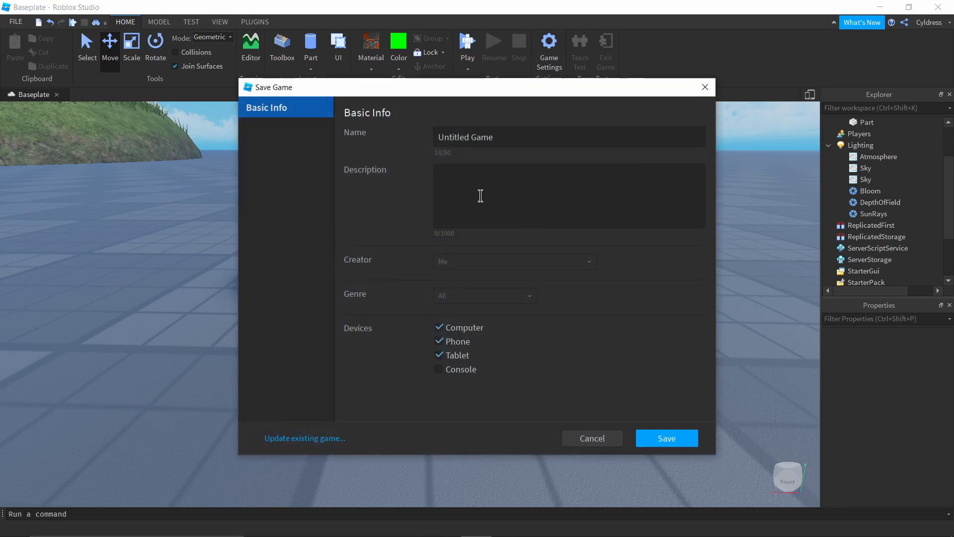
click(677, 438)
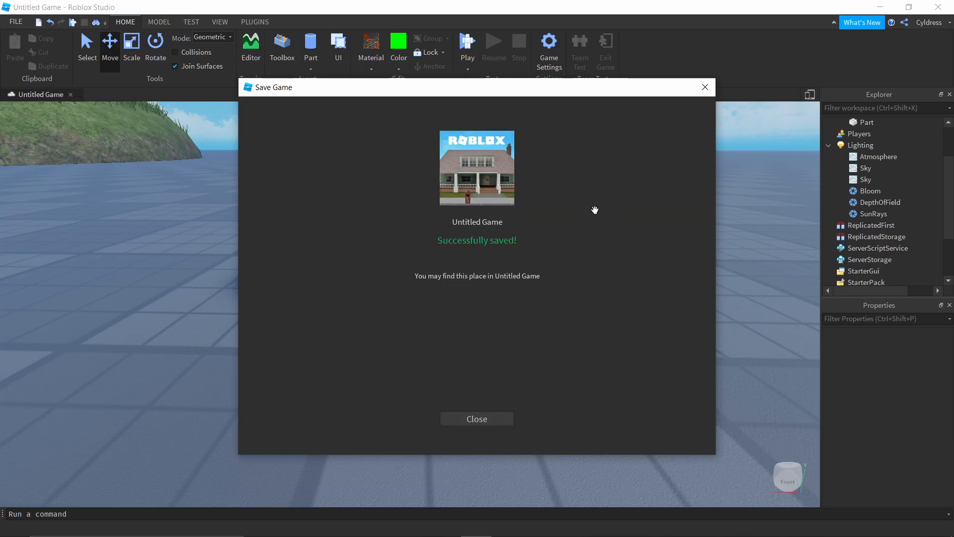
click(506, 421)
Open the Game Settings and review the Basic Info, including the game icon, screenshots, genre and playable devices.
click(549, 50)
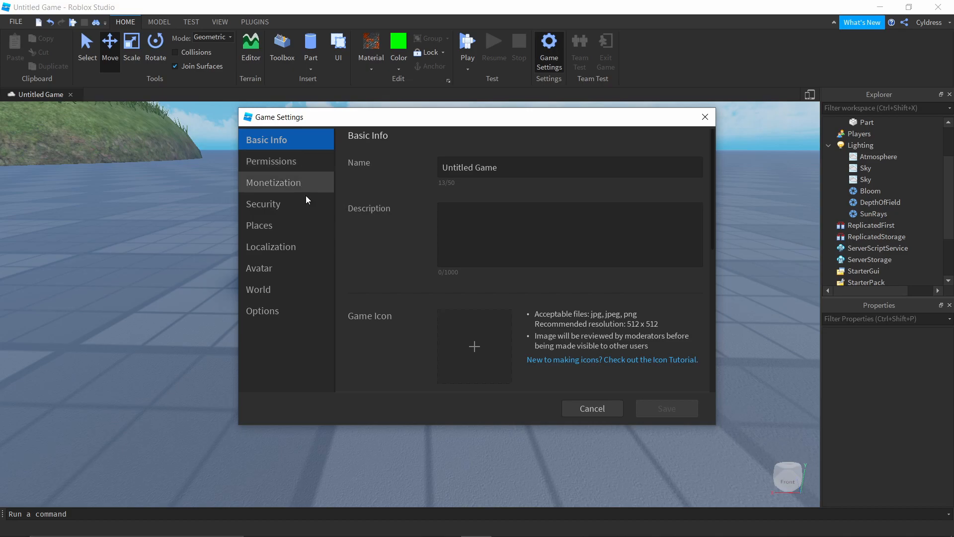
scroll(547, 288, down, 3)
scroll(497, 234, up, 3)
scroll(499, 308, down, 2)
scroll(472, 278, up, 2)
scroll(450, 229, down, 6)
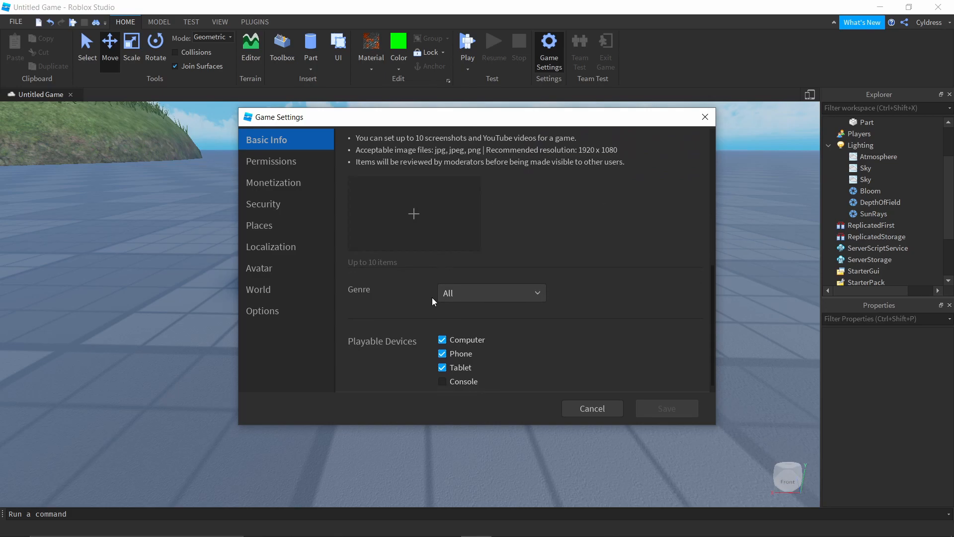
scroll(466, 290, down, 1)
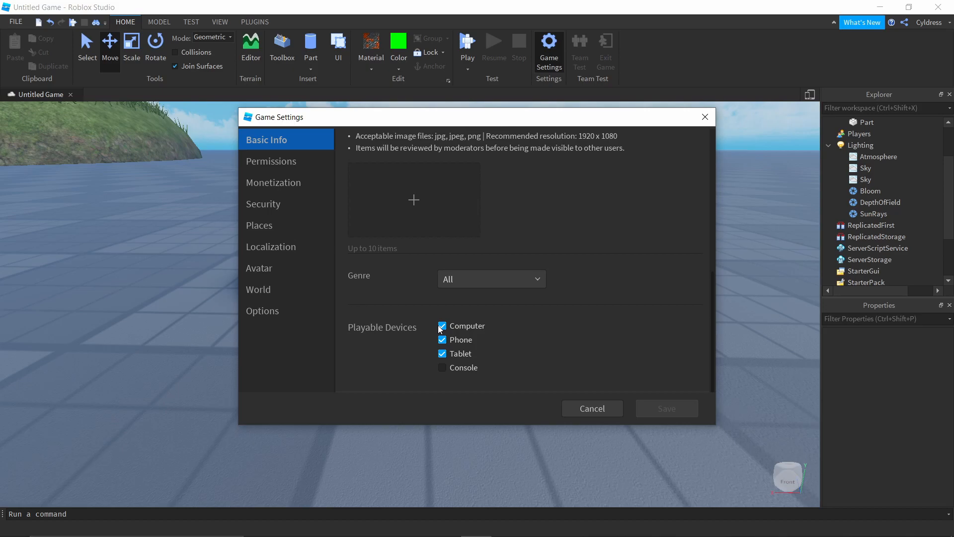
Review the Permissions and the Monetization settings for badges, paid access, private servers and developer products.
click(302, 158)
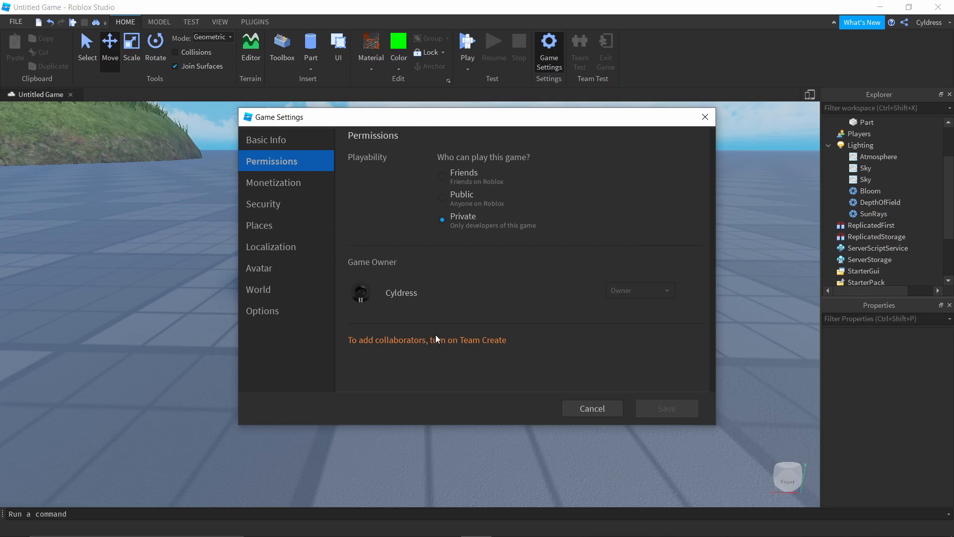
click(287, 184)
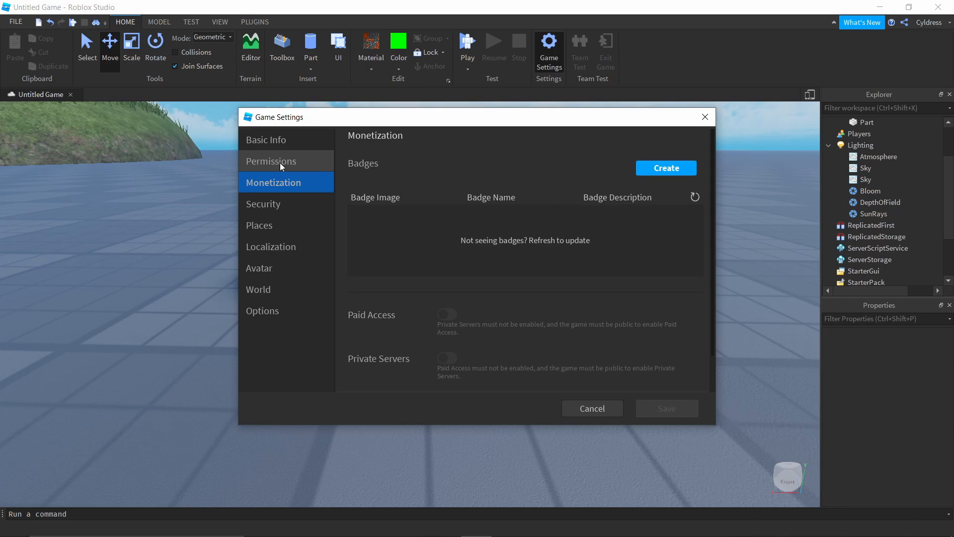
scroll(438, 187, down, 2)
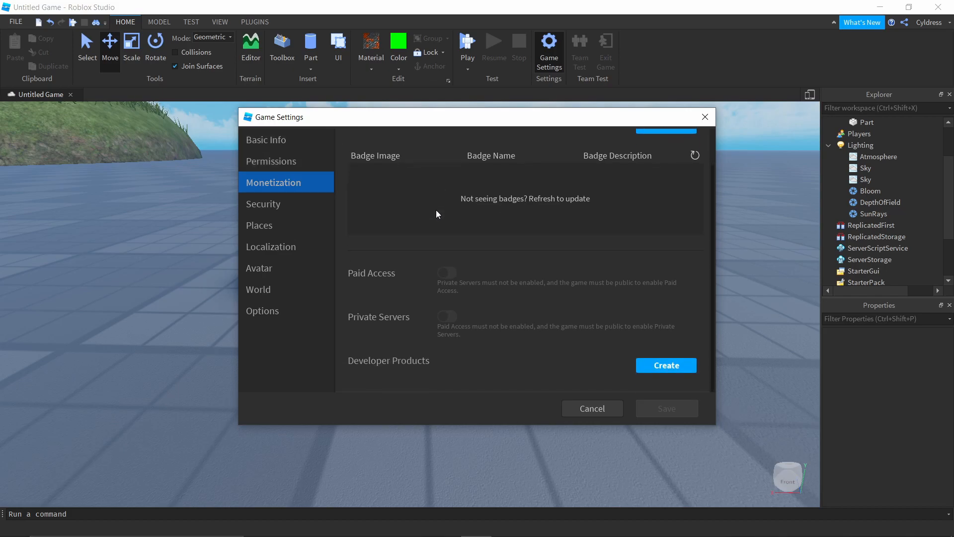
scroll(437, 210, up, 2)
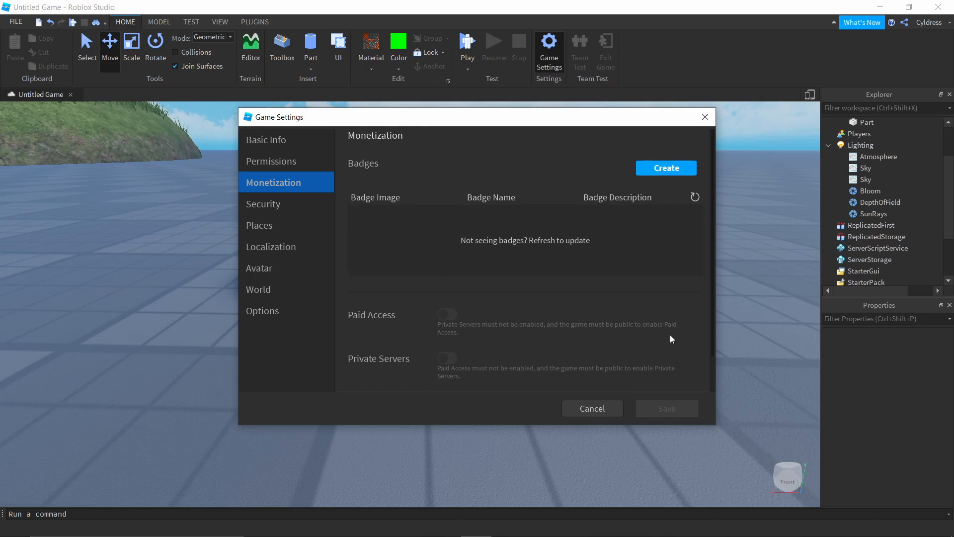
scroll(518, 202, down, 2)
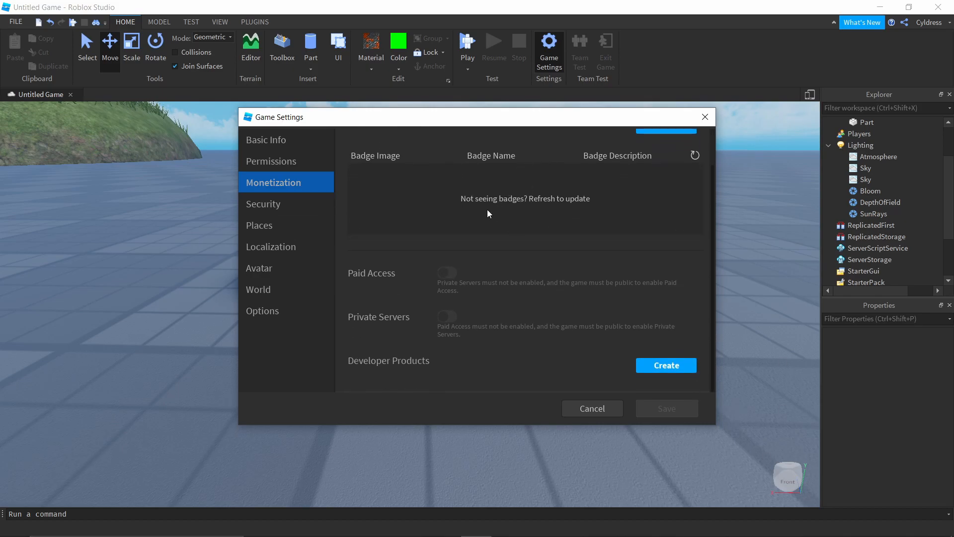
scroll(488, 209, up, 2)
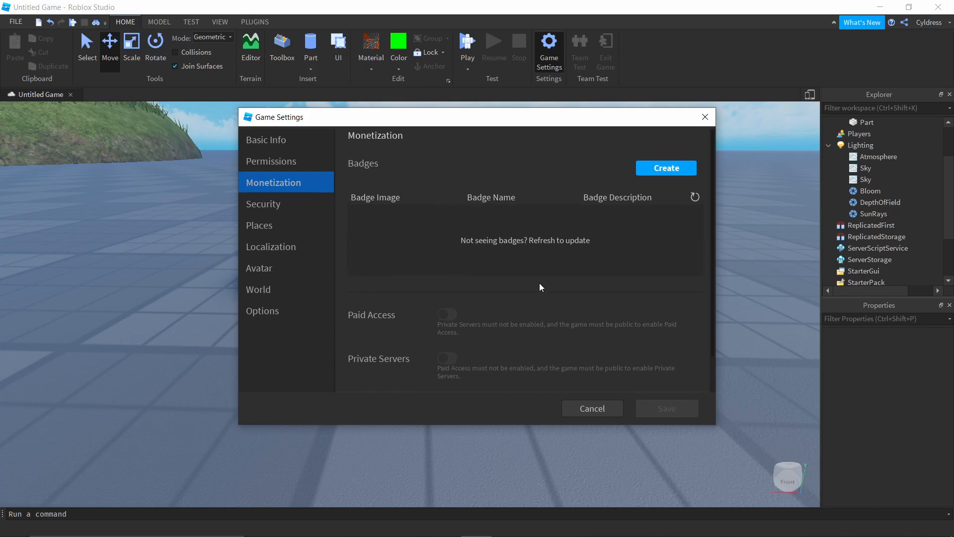
scroll(444, 201, down, 2)
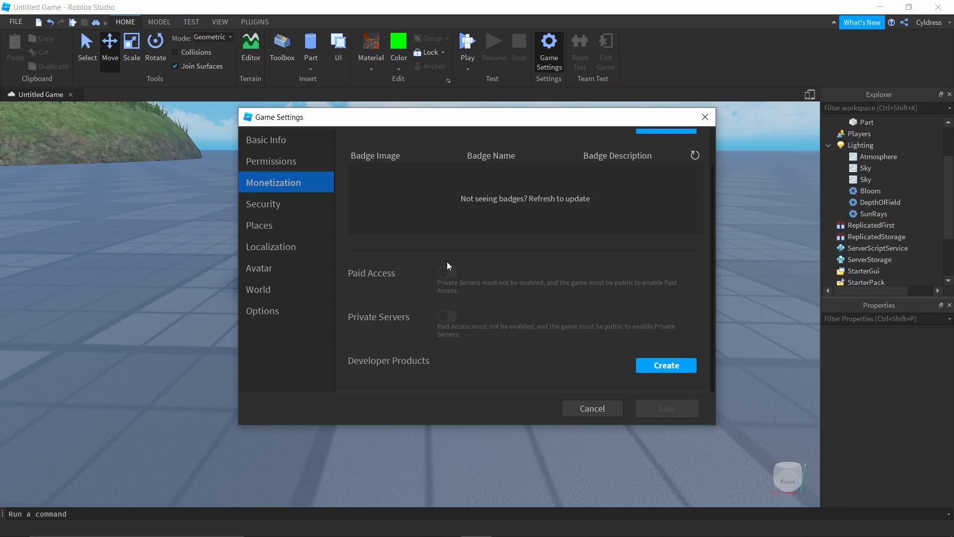
Review the Security settings and the Edit Place options of the Untitled Game place, returning to the places list.
click(290, 197)
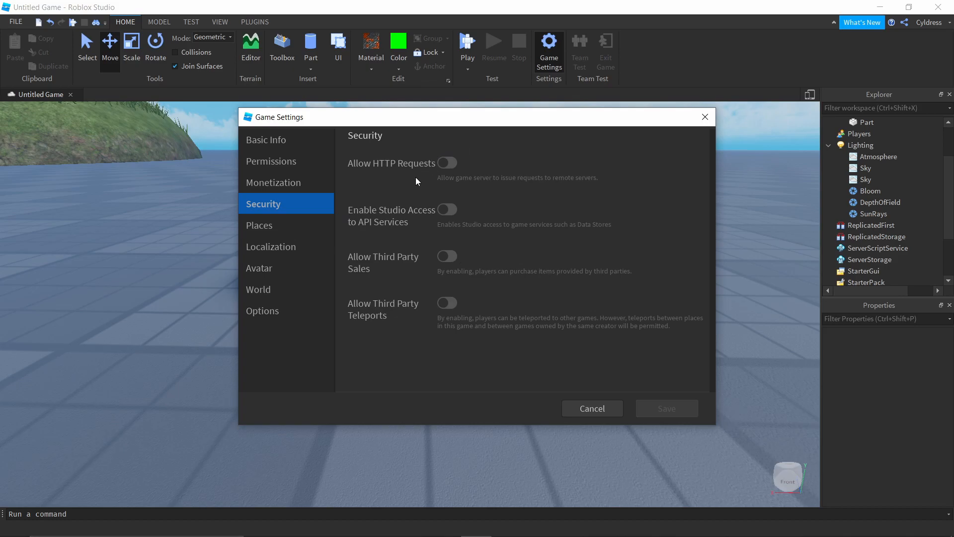
click(294, 230)
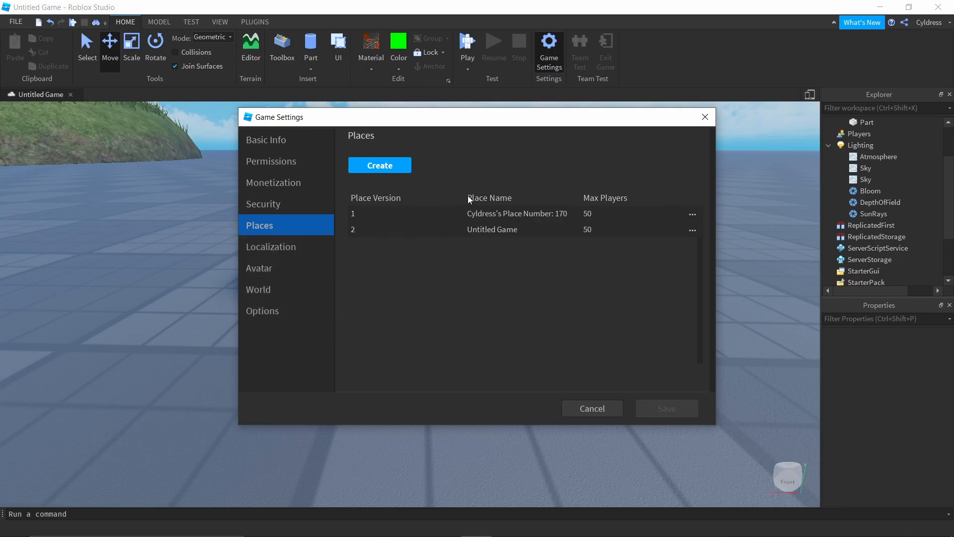
click(695, 232)
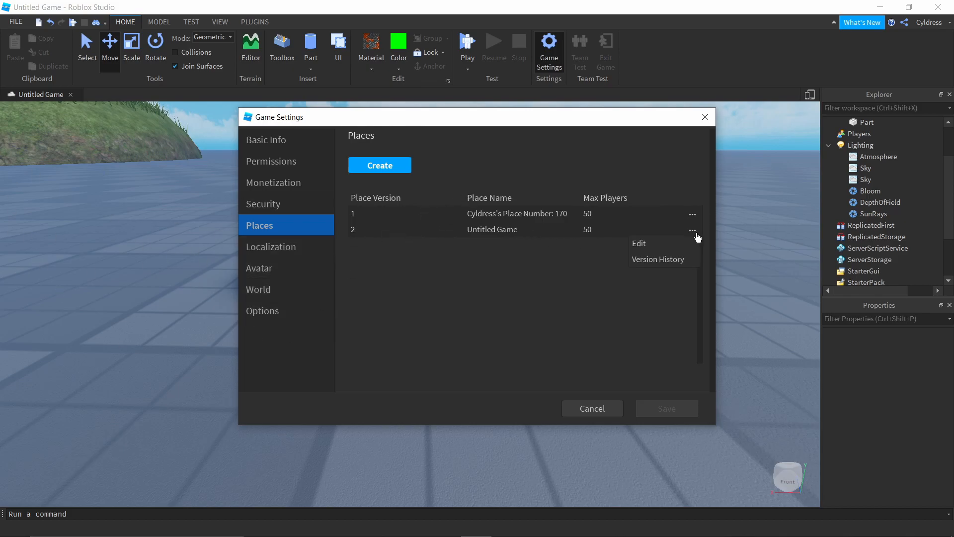
click(658, 246)
scroll(472, 275, down, 2)
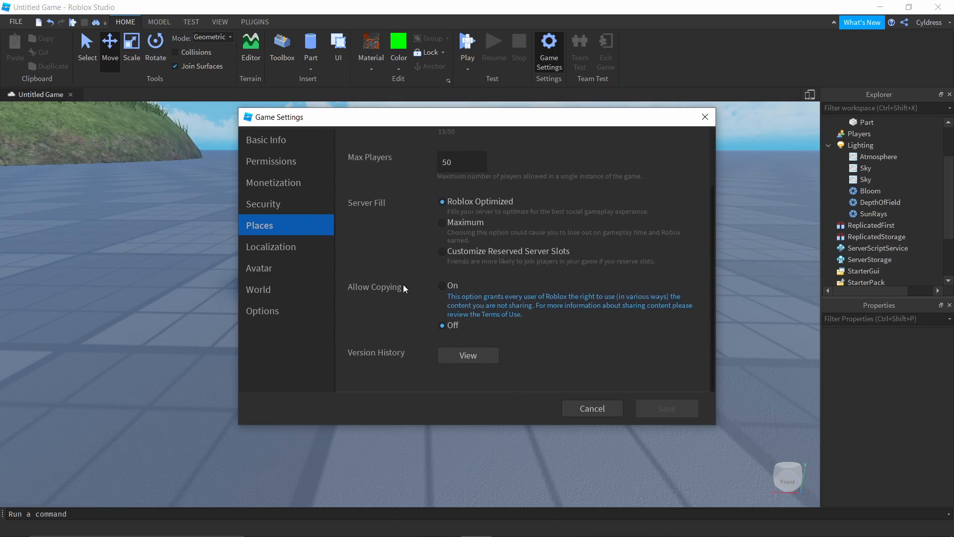
scroll(398, 278, up, 2)
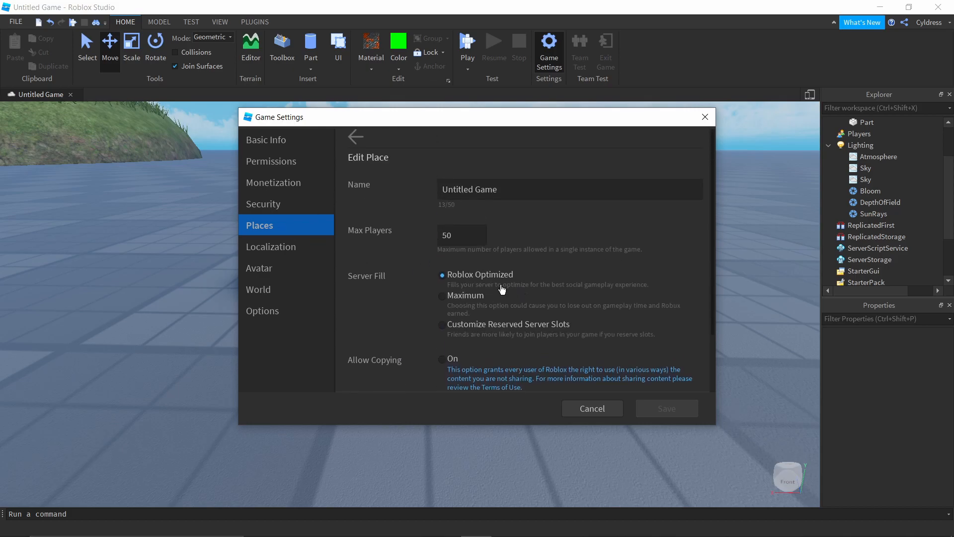
click(354, 135)
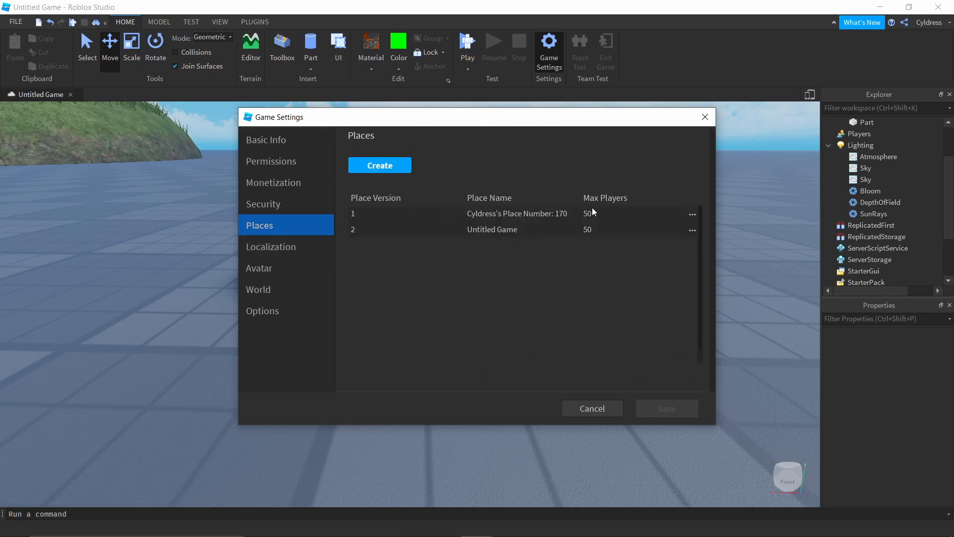
Review the Localization settings and the Avatar settings for presets, avatar type, animation, collision, scale and body parts.
click(294, 250)
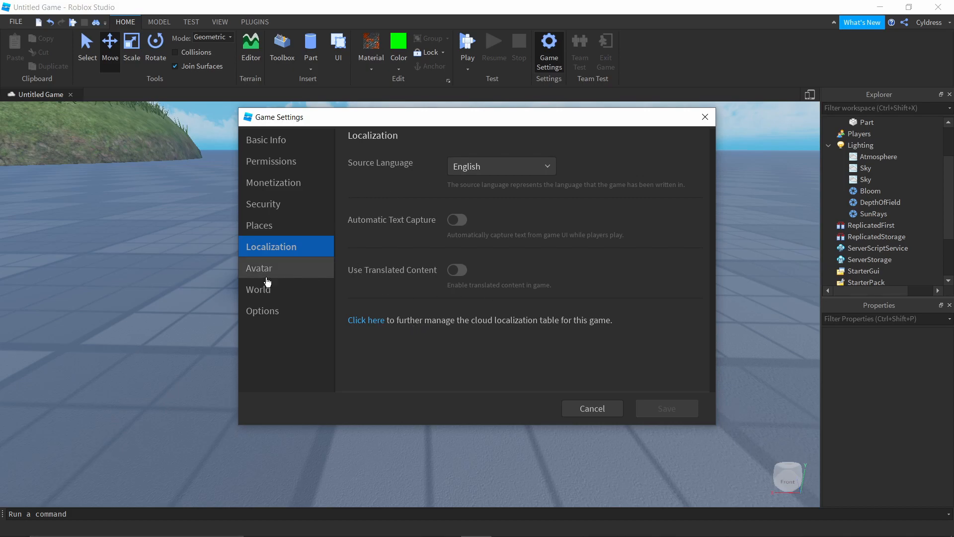
click(259, 264)
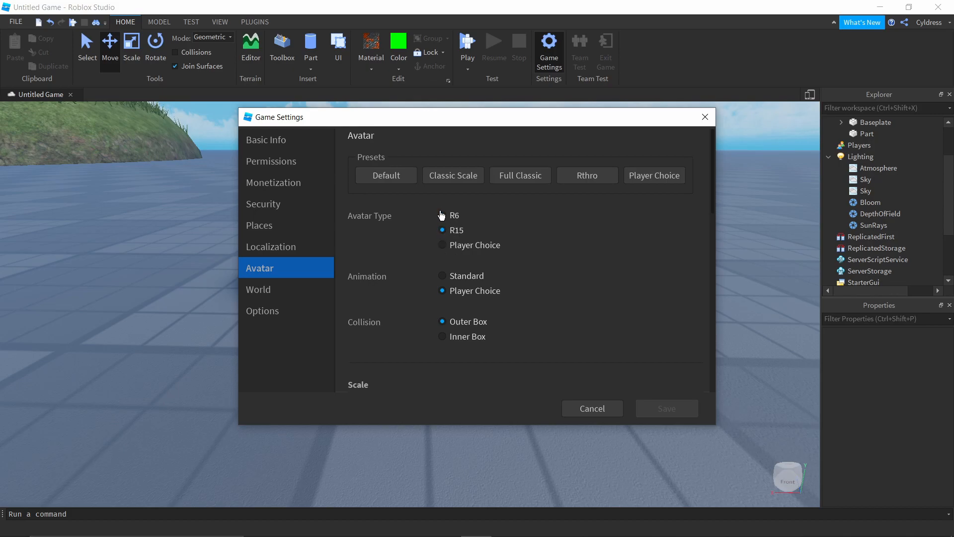
scroll(446, 234, down, 3)
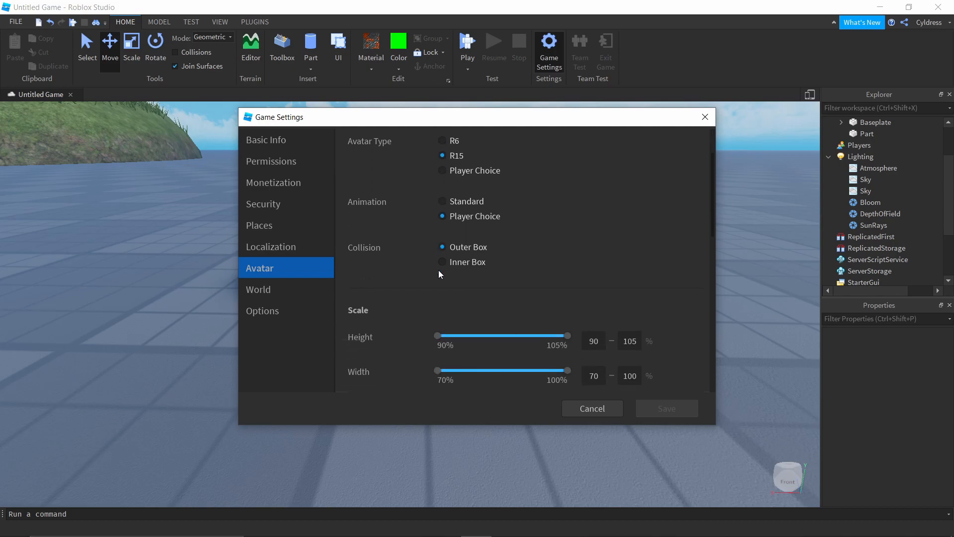
scroll(438, 271, down, 12)
scroll(464, 272, down, 6)
scroll(542, 304, up, 20)
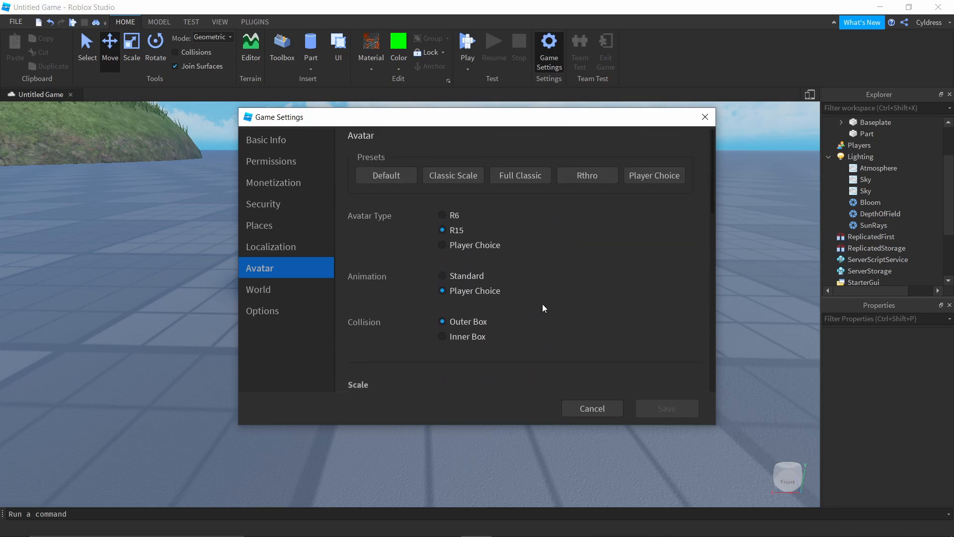
scroll(541, 303, down, 12)
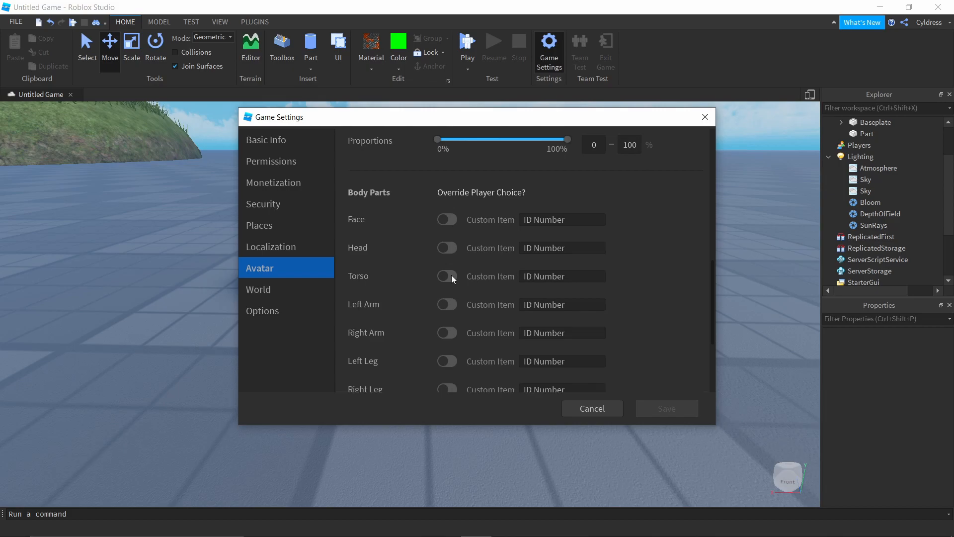
scroll(435, 256, up, 3)
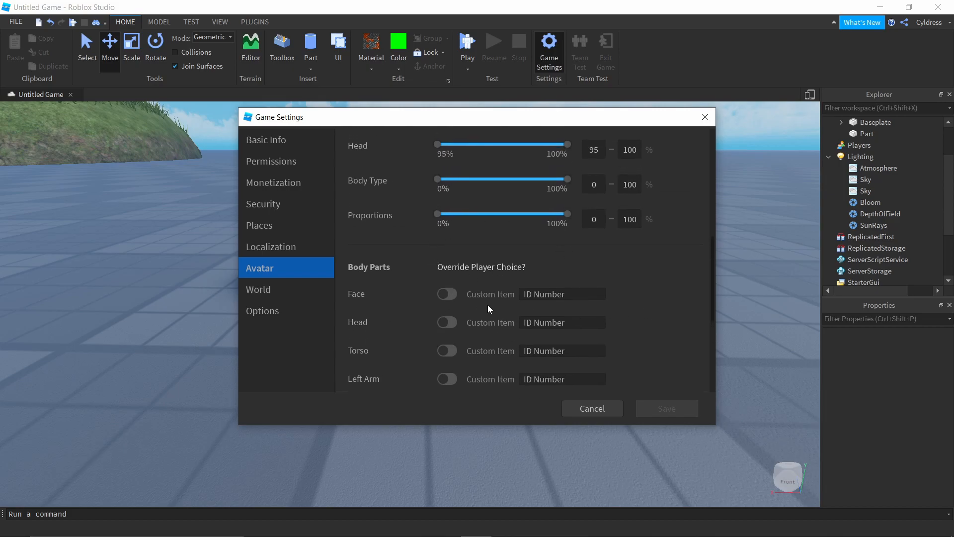
scroll(467, 278, down, 3)
scroll(478, 246, down, 3)
scroll(464, 241, up, 10)
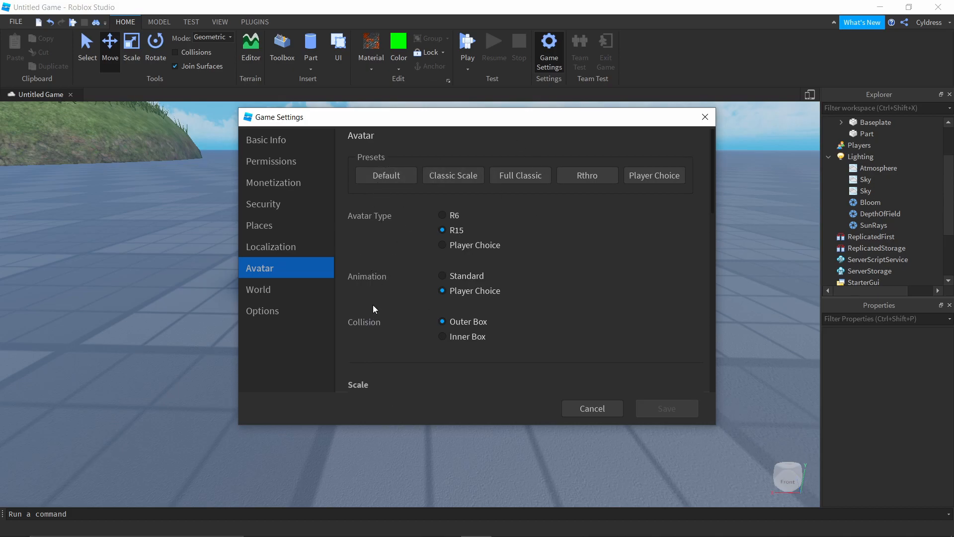
Review the World presets and physics values and the Options settings, and close Game Settings without changes.
click(282, 293)
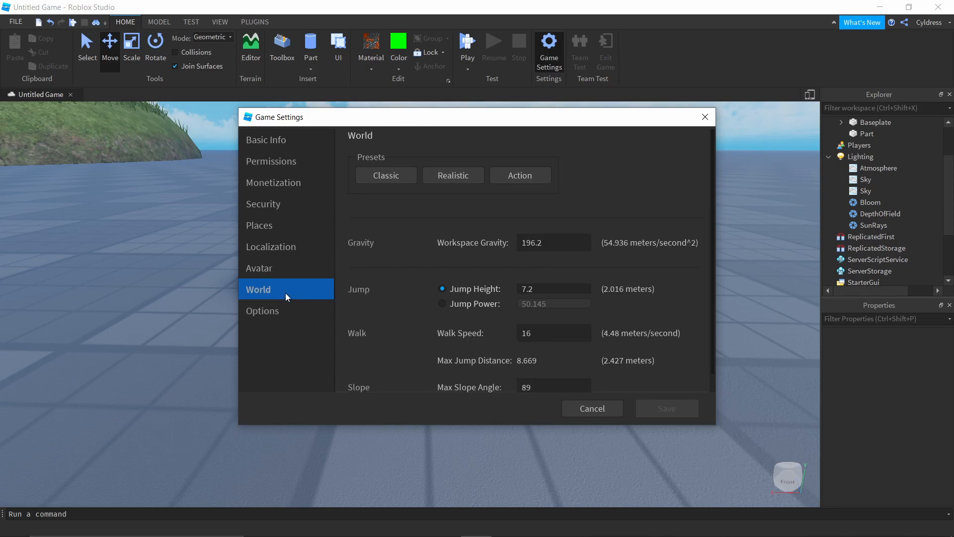
scroll(446, 234, down, 1)
scroll(446, 234, up, 1)
scroll(446, 234, down, 1)
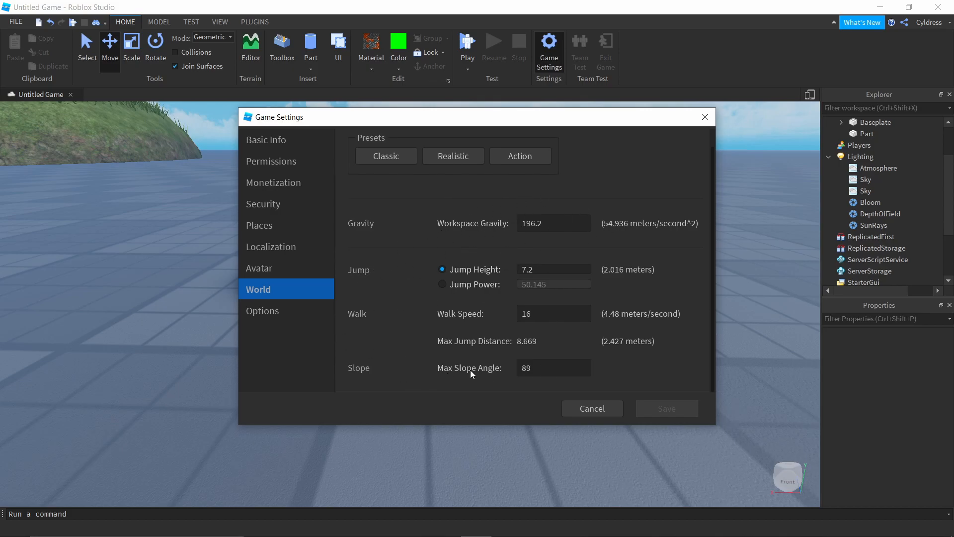
scroll(550, 339, up, 1)
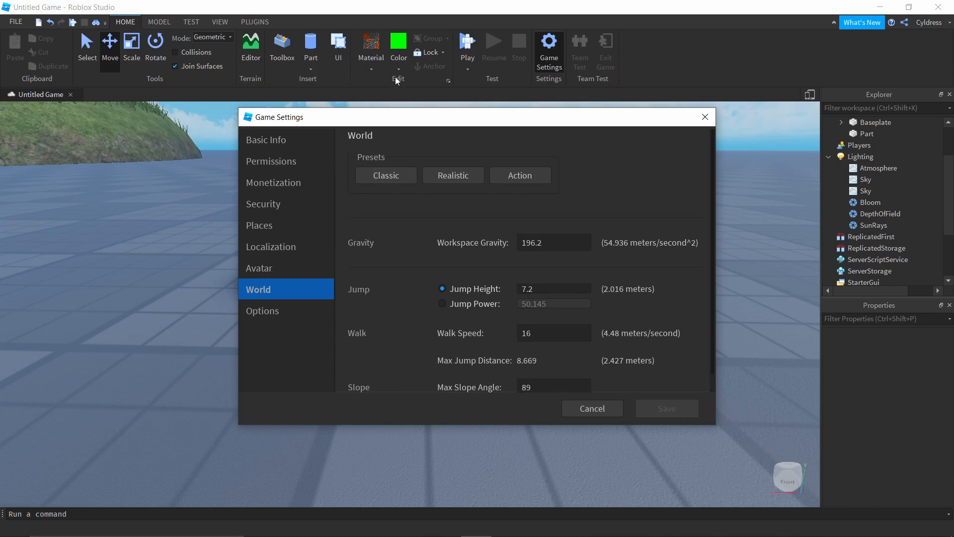
mouse_move(469, 172)
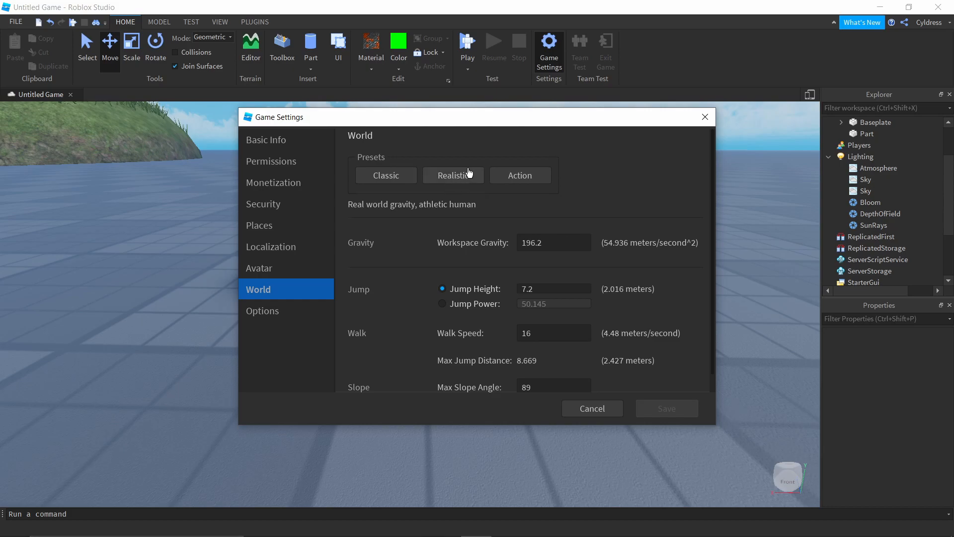
mouse_move(493, 186)
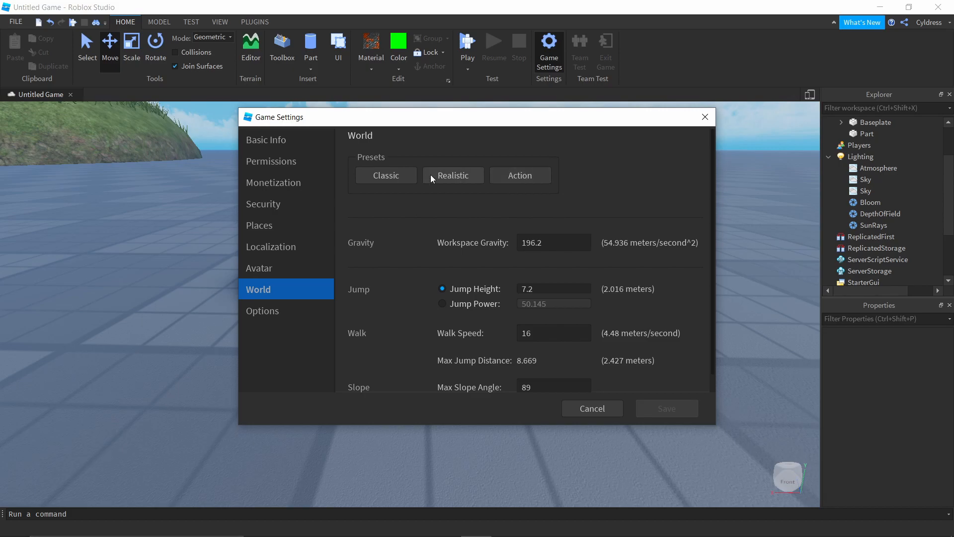
scroll(446, 276, down, 1)
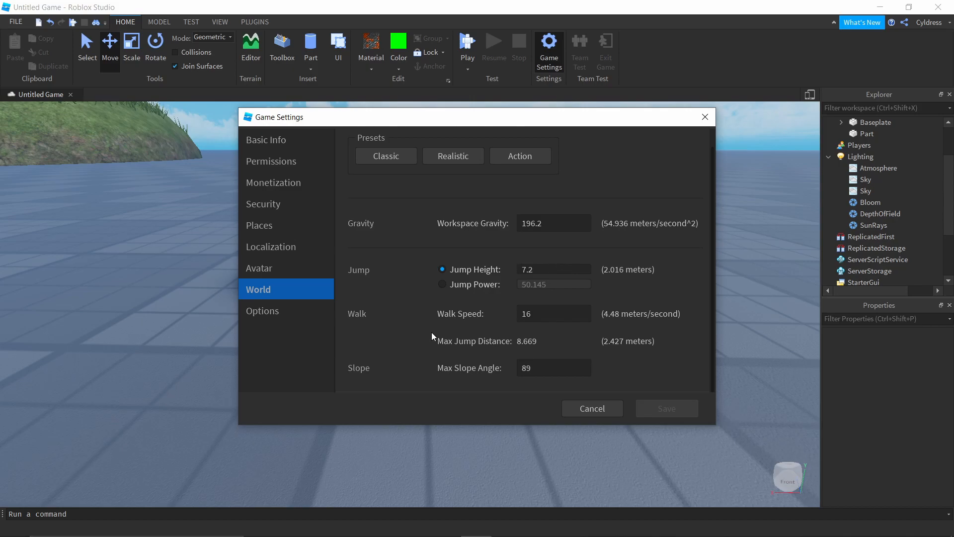
click(309, 311)
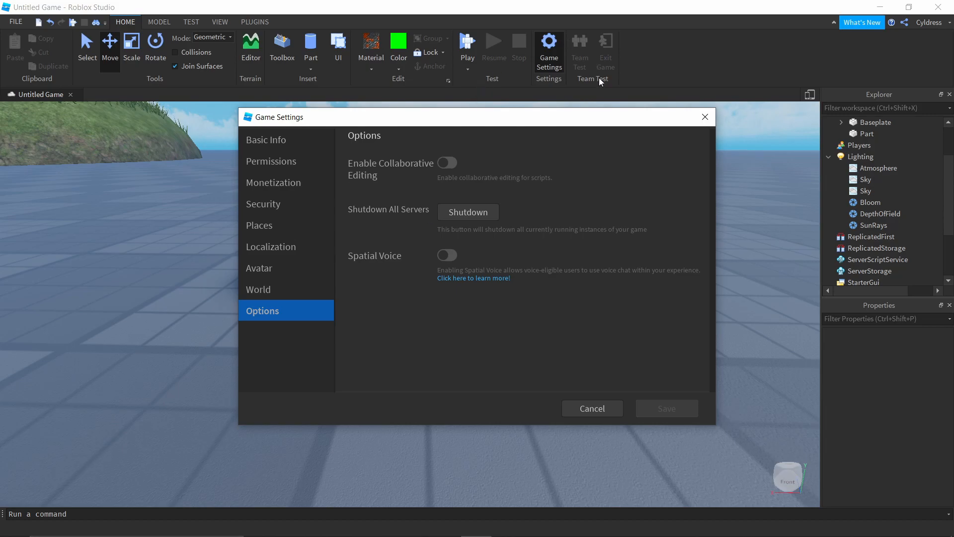
click(712, 121)
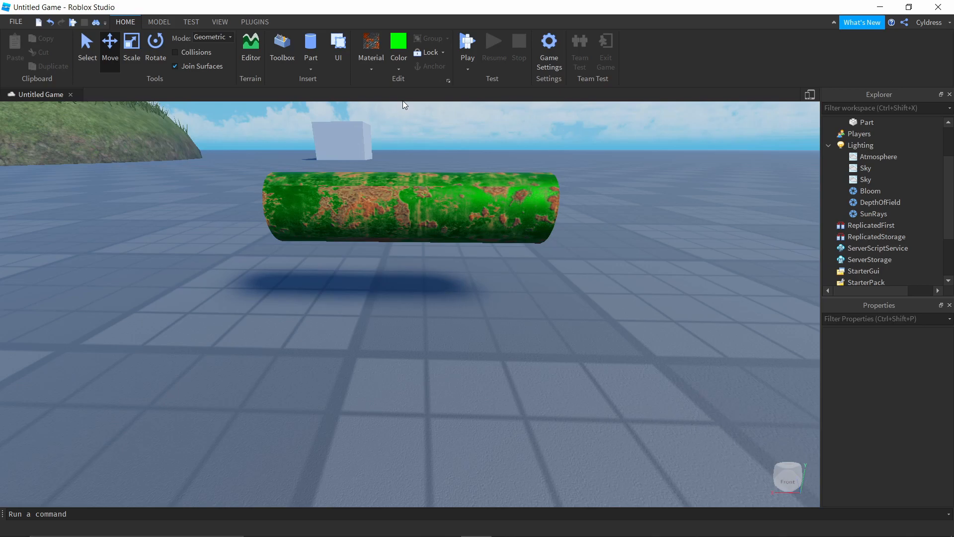
scroll(383, 195, down, 8)
right_drag(479, 292, 479, 291)
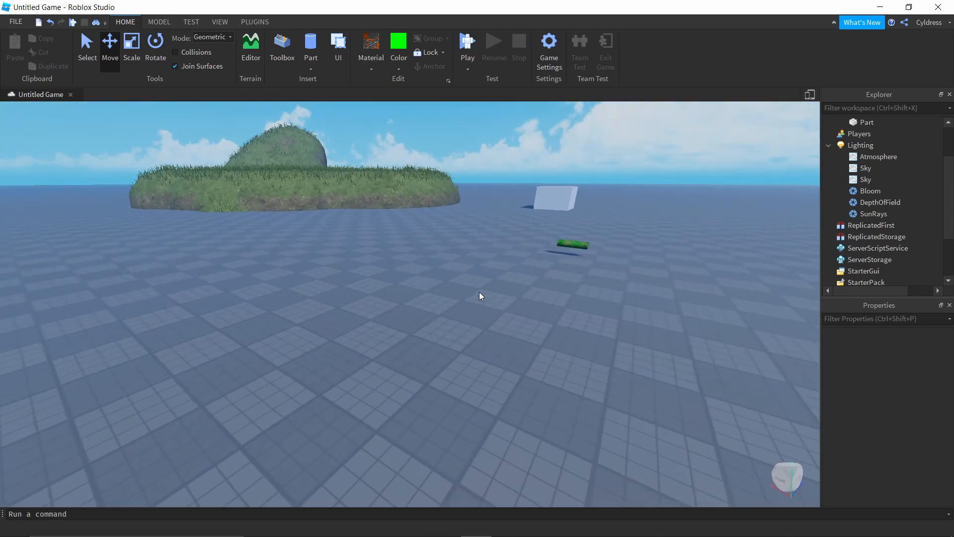